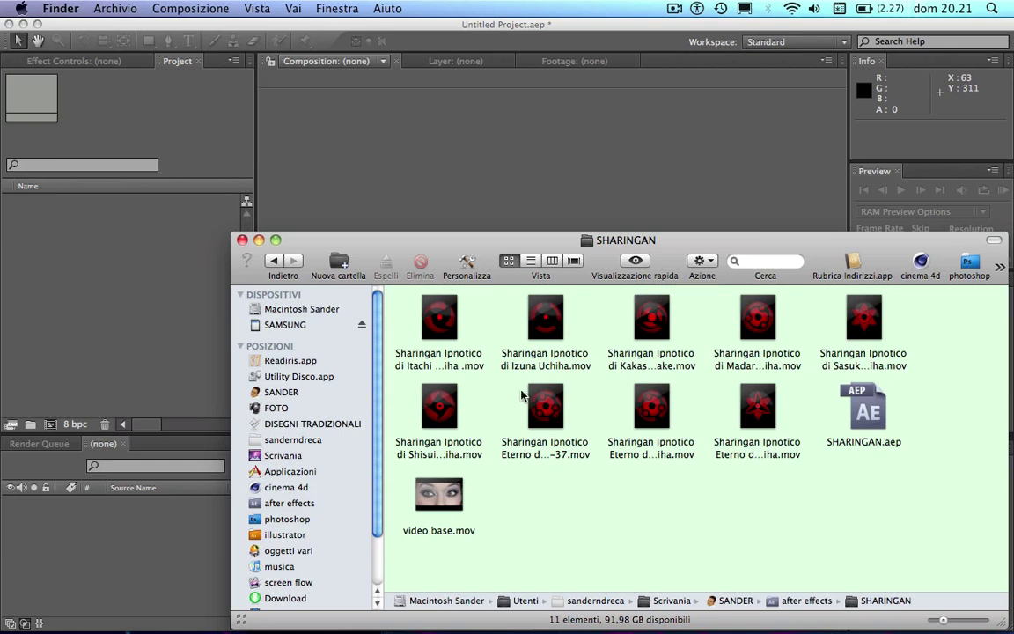
Preview video base.mov in Quick Look, then select it with two Sharingan .mov clips.
{"action": "left_click_drag", "start_coordinate": [795, 416], "coordinate": [388, 266]}
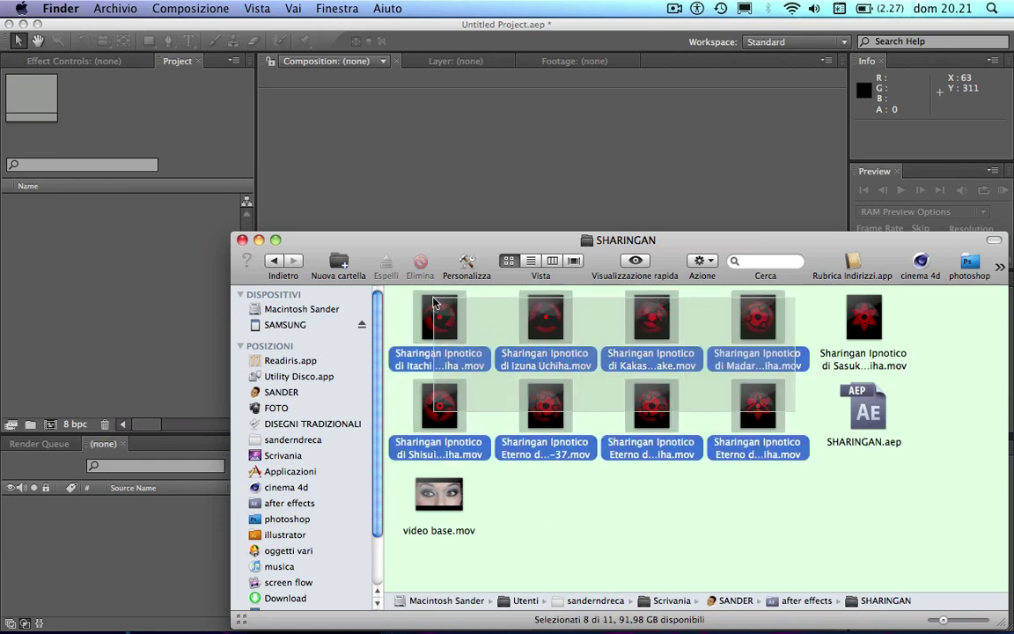
{"action": "left_click", "coordinate": [529, 575]}
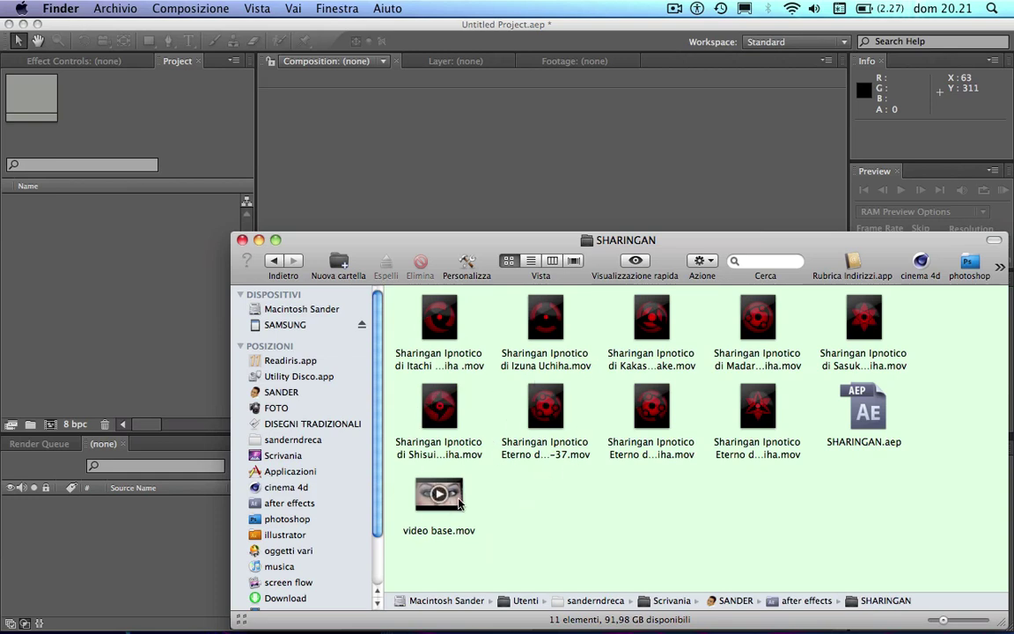
{"action": "left_click", "coordinate": [456, 500]}
{"action": "key", "text": "space"}
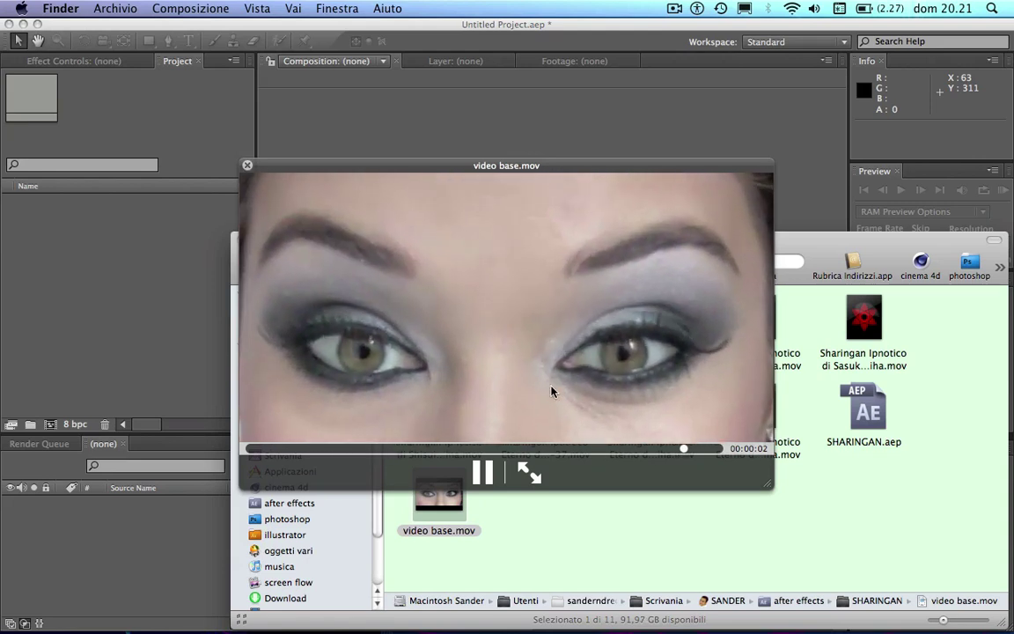
{"action": "key", "text": "space"}
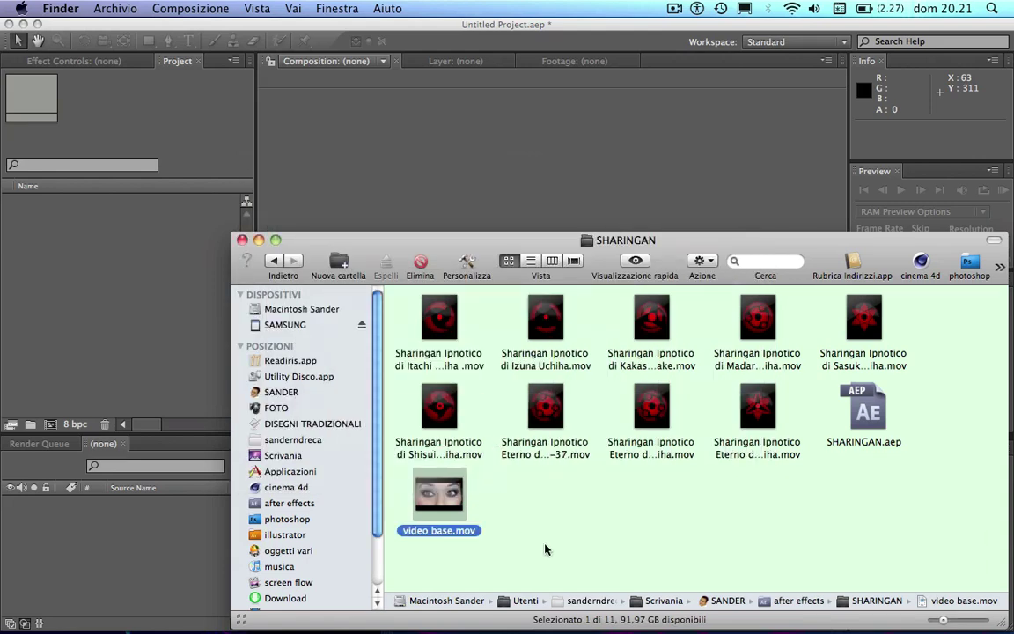
{"action": "mouse_move", "coordinate": [546, 543]}
{"action": "left_mouse_down"}
{"action": "mouse_move", "coordinate": [442, 401]}
{"action": "mouse_move", "coordinate": [109, 296]}
{"action": "left_mouse_up"}
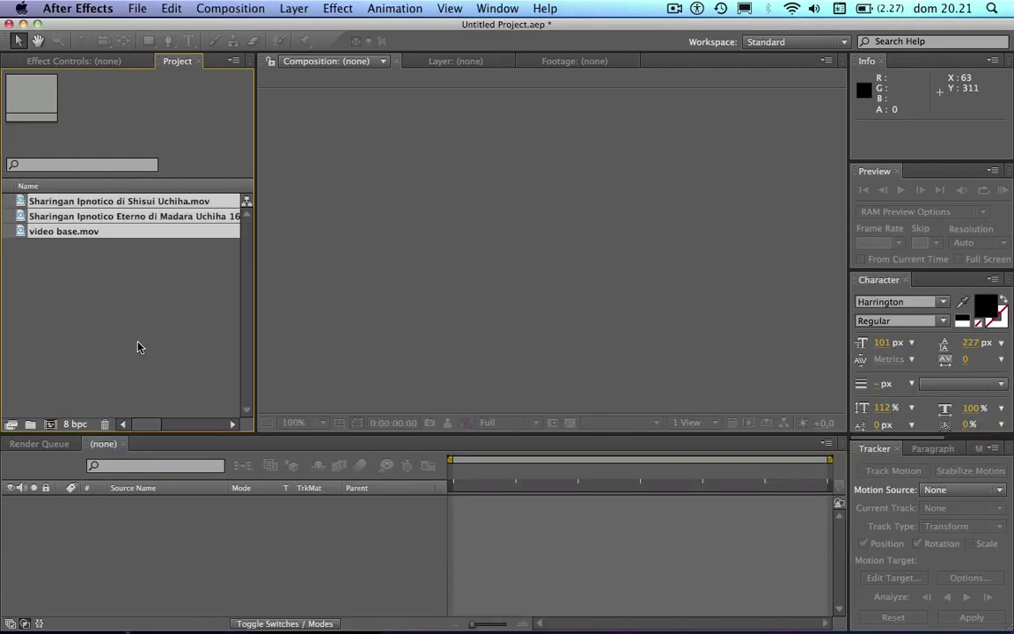
Create a video base composition from video base.mov, then select the Madara and Shisui Sharingan clips.
{"action": "left_click", "coordinate": [179, 315]}
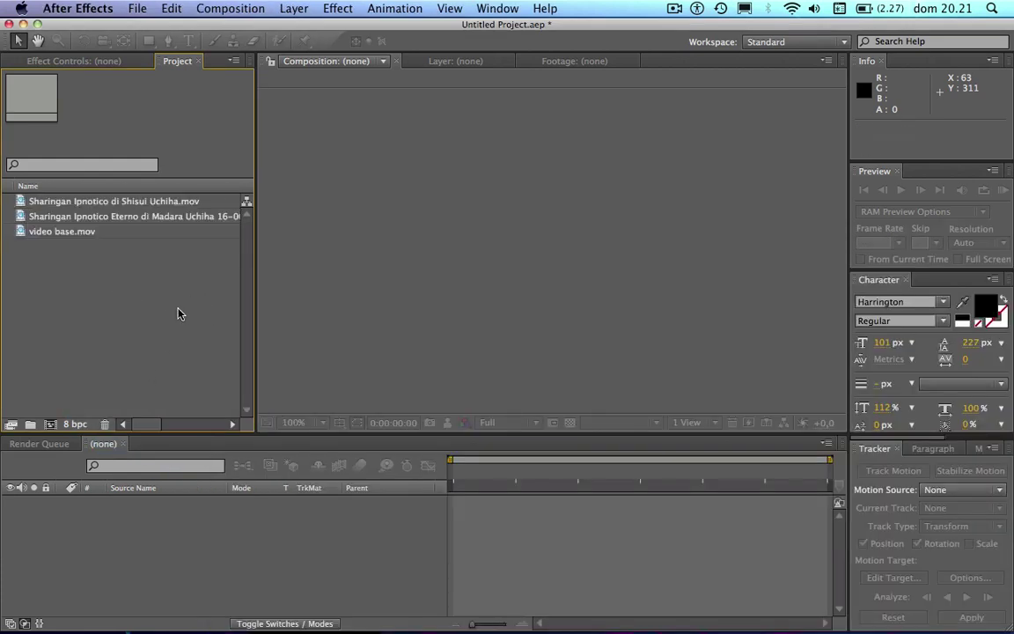
{"action": "left_click", "coordinate": [75, 233]}
{"action": "left_click_drag", "start_coordinate": [93, 232], "coordinate": [95, 506]}
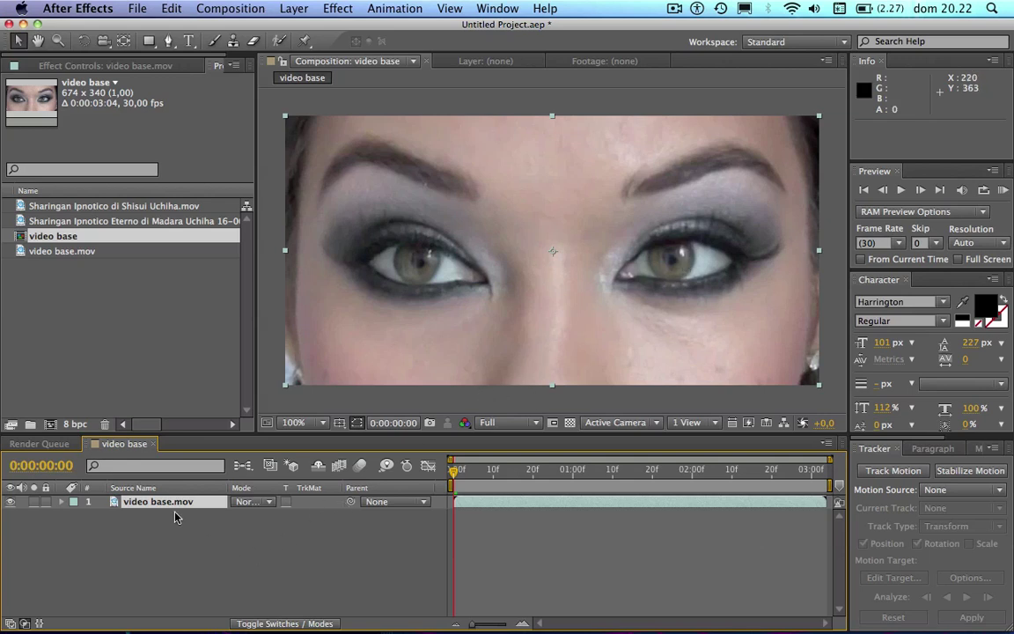
{"action": "left_click", "coordinate": [138, 221]}
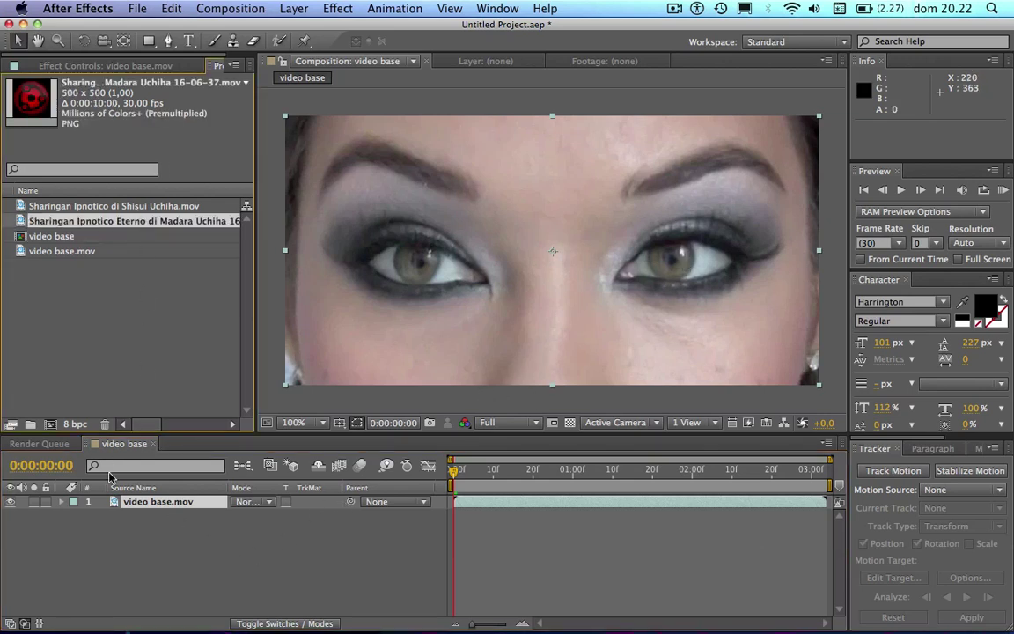
{"action": "left_click", "coordinate": [139, 207]}
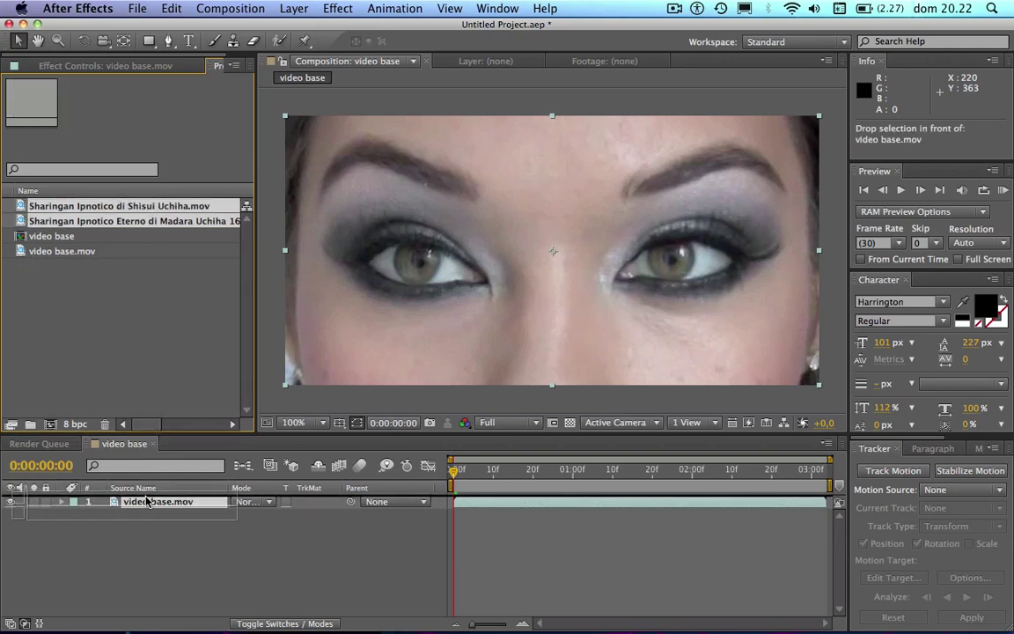
Place both Sharingan clips above video base in the Timeline and scale them to 22%.
{"action": "left_click_drag", "start_coordinate": [150, 208], "coordinate": [155, 498]}
{"action": "key", "text": "comma"}
{"action": "key", "text": "comma"}
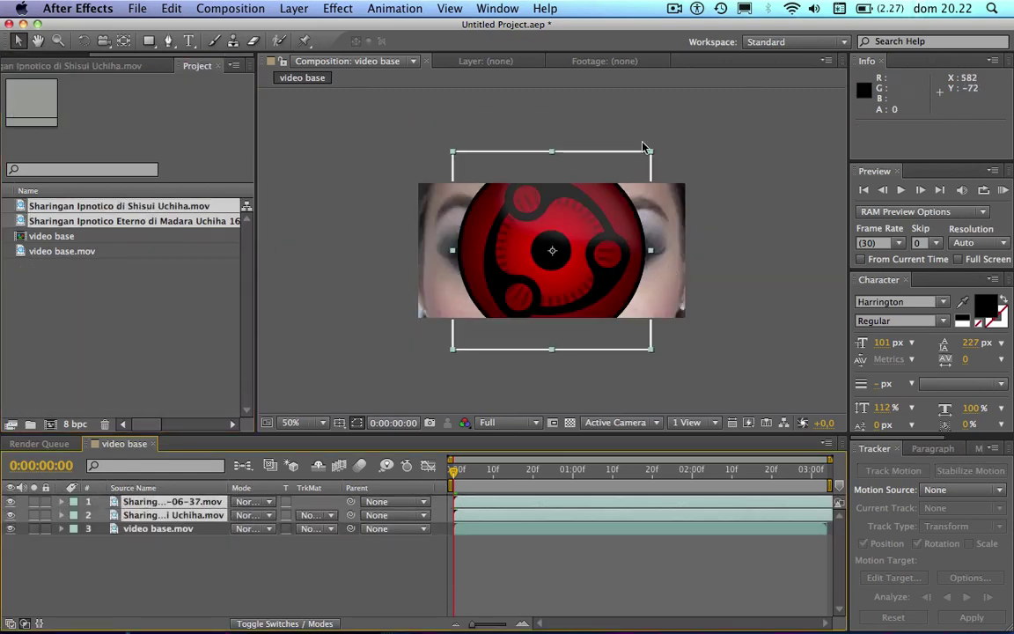
{"action": "left_click_drag", "start_coordinate": [651, 155], "coordinate": [618, 233]}
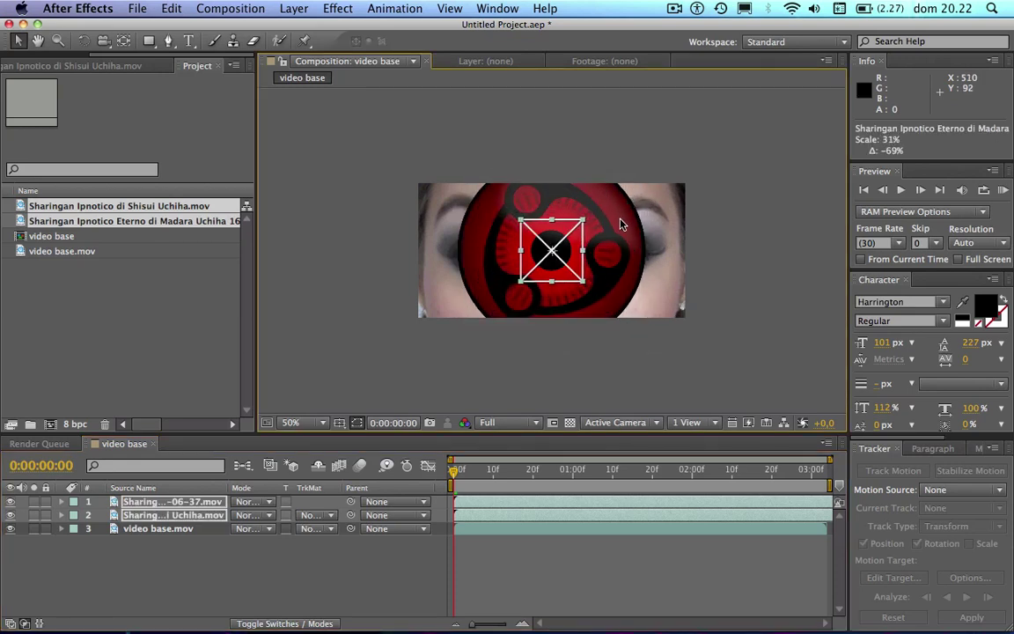
{"action": "scroll", "coordinate": [443, 350], "scroll_direction": "up", "scroll_amount": 2}
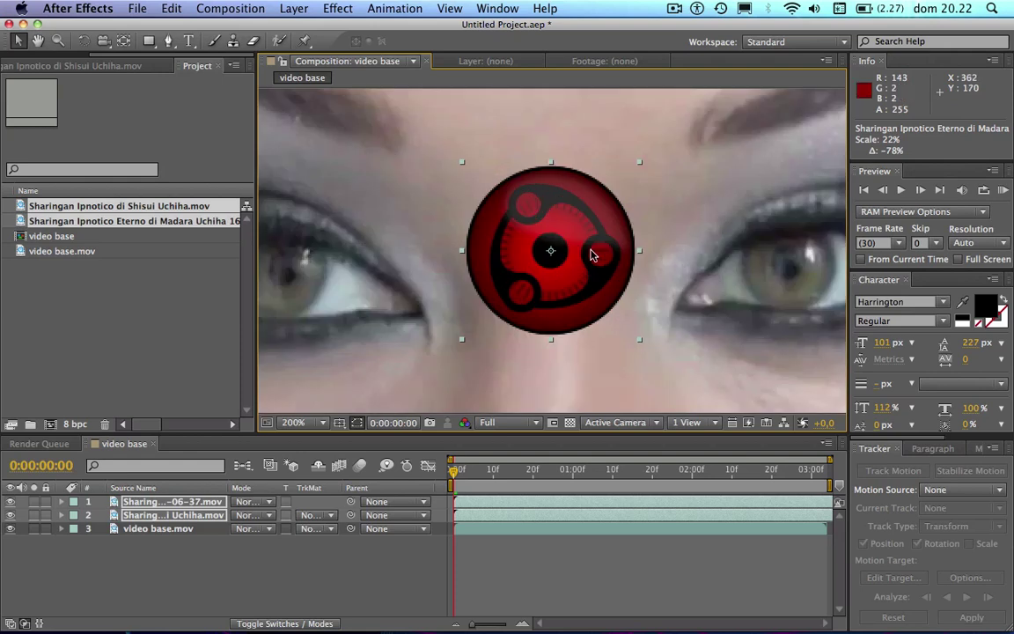
{"action": "scroll", "coordinate": [443, 350], "scroll_direction": "down", "scroll_amount": 1}
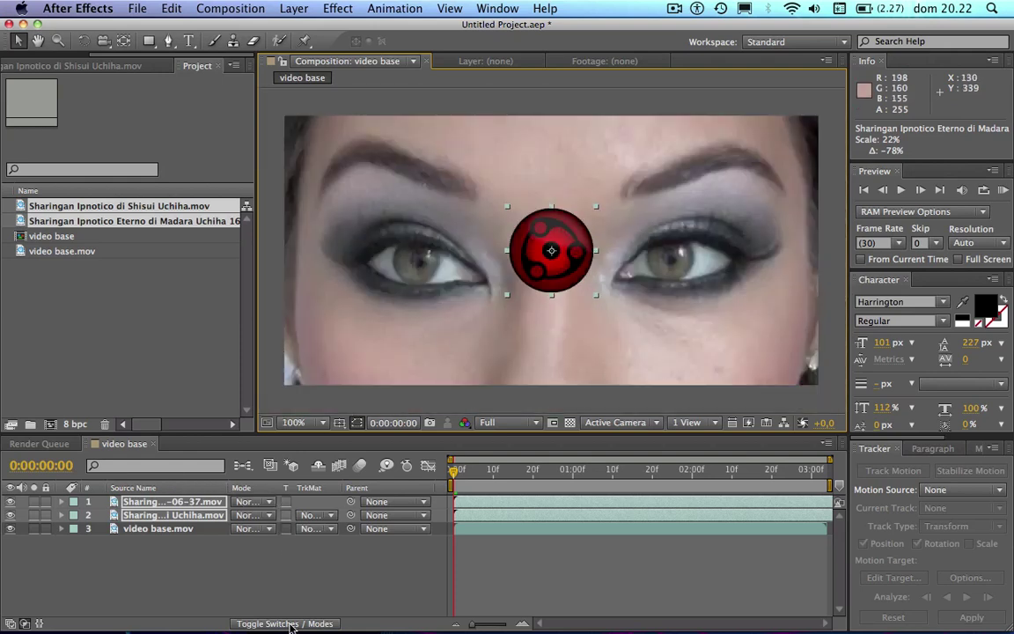
Set the Sharingan layers to Add mode and fit the Madara one over the right iris at 13%.
{"action": "left_click", "coordinate": [267, 503]}
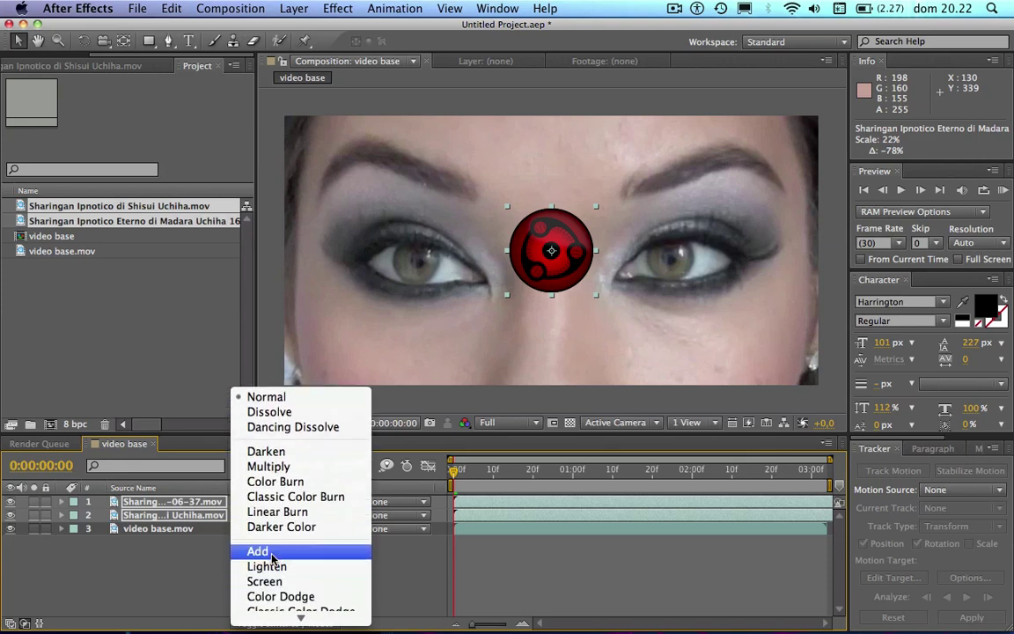
{"action": "left_click", "coordinate": [273, 552]}
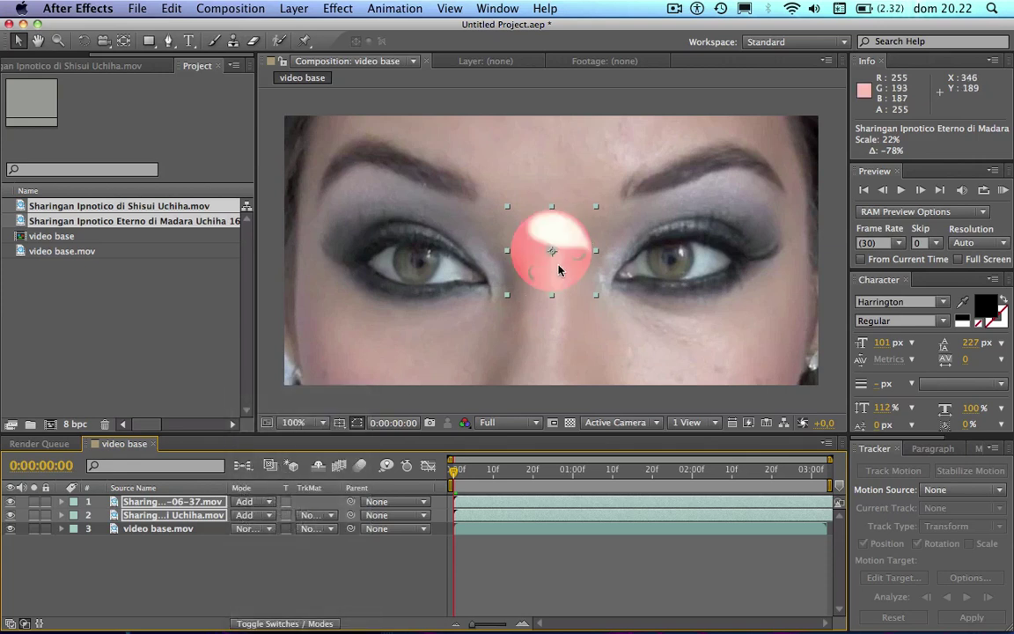
{"action": "left_click_drag", "start_coordinate": [566, 267], "coordinate": [685, 280]}
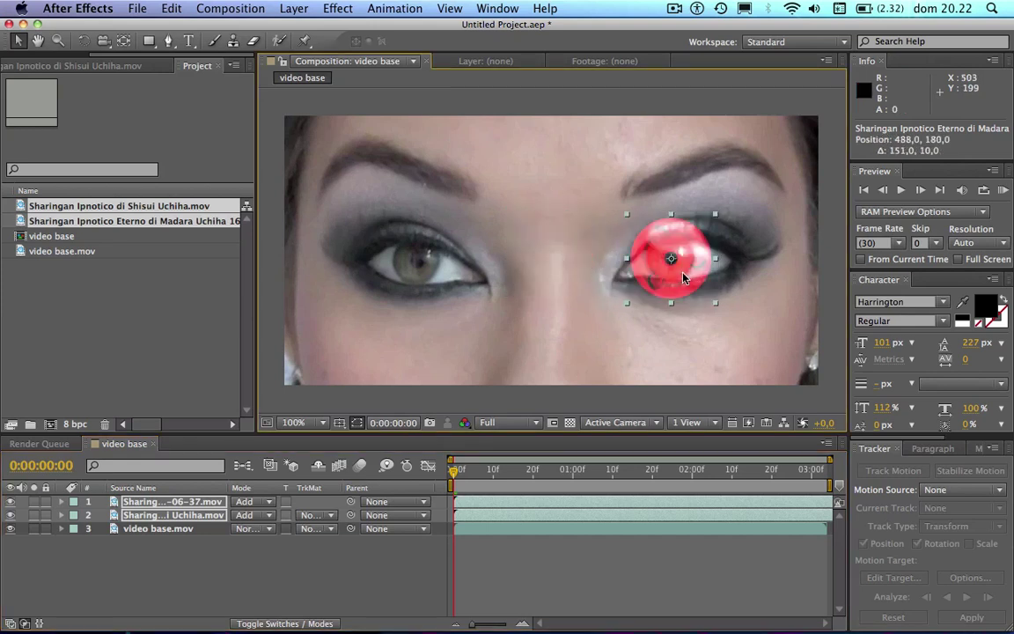
{"action": "left_click_drag", "start_coordinate": [716, 216], "coordinate": [704, 239]}
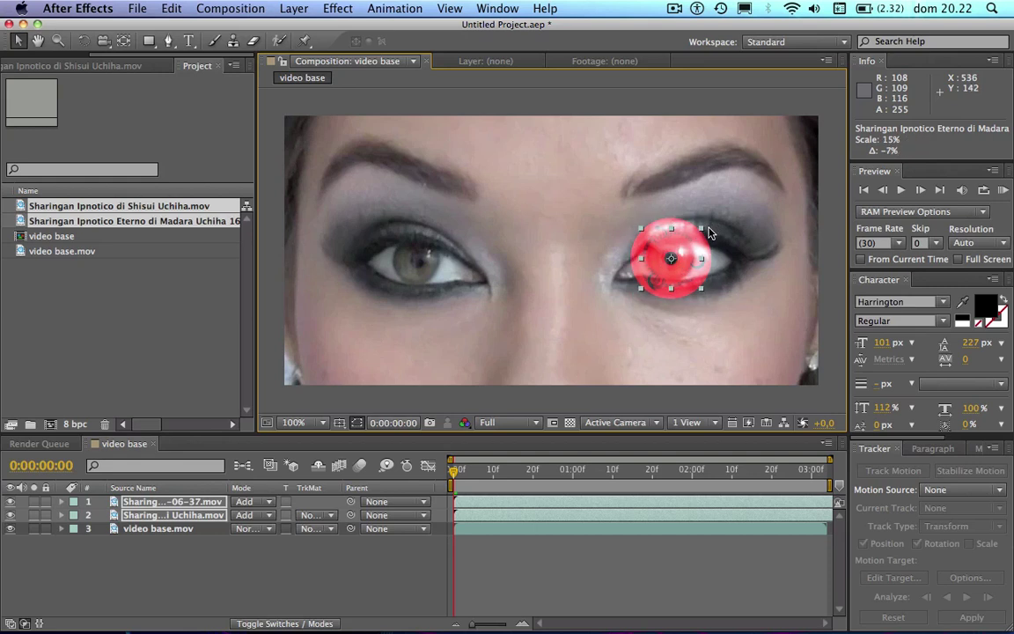
{"action": "key", "text": "period"}
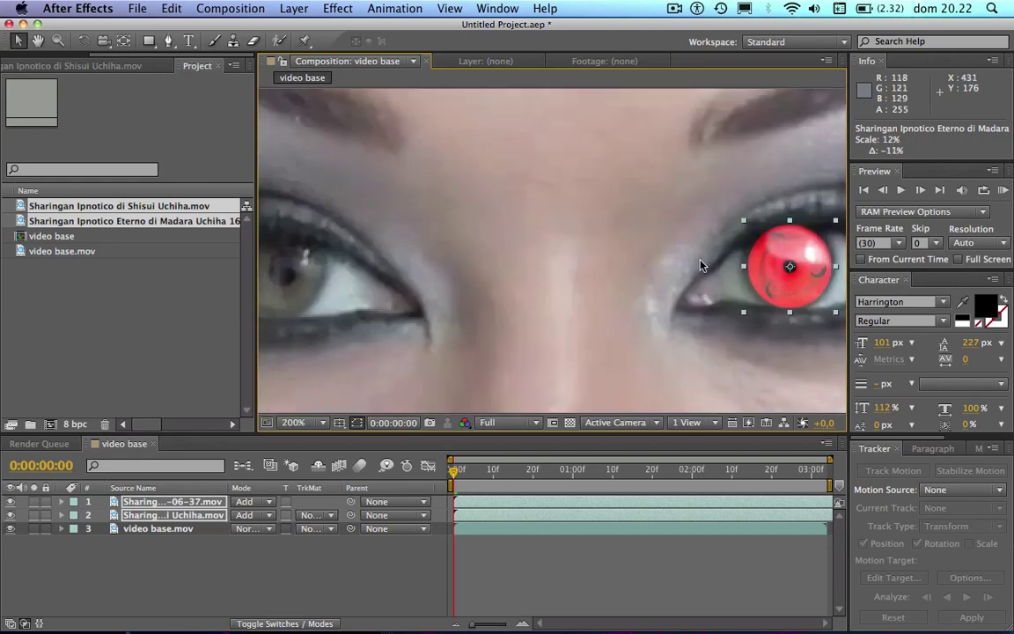
{"action": "left_click_drag", "start_coordinate": [736, 336], "coordinate": [641, 361]}
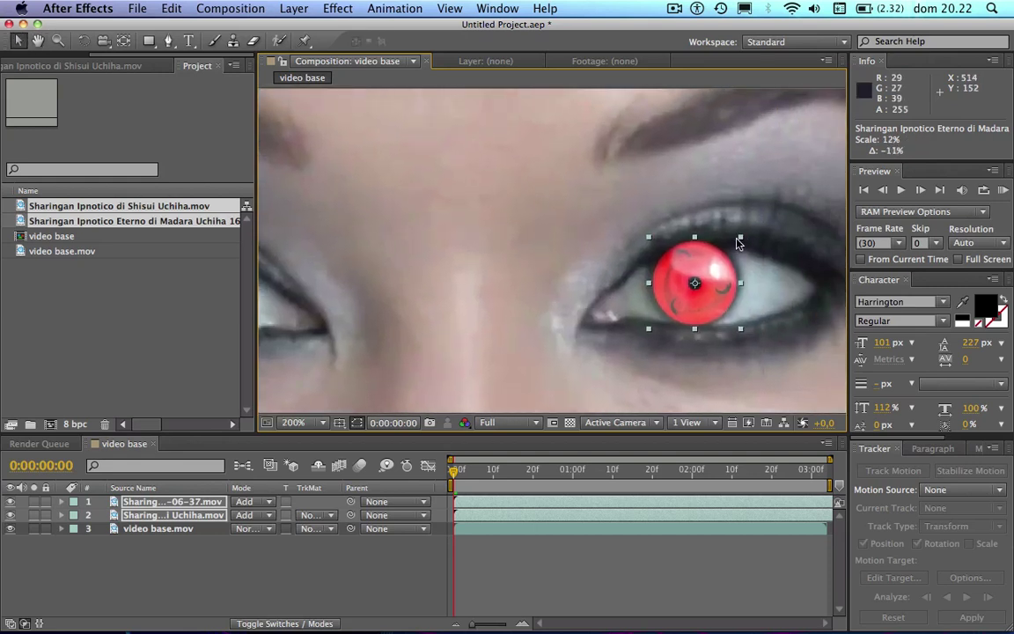
{"action": "left_click_drag", "start_coordinate": [740, 237], "coordinate": [748, 233]}
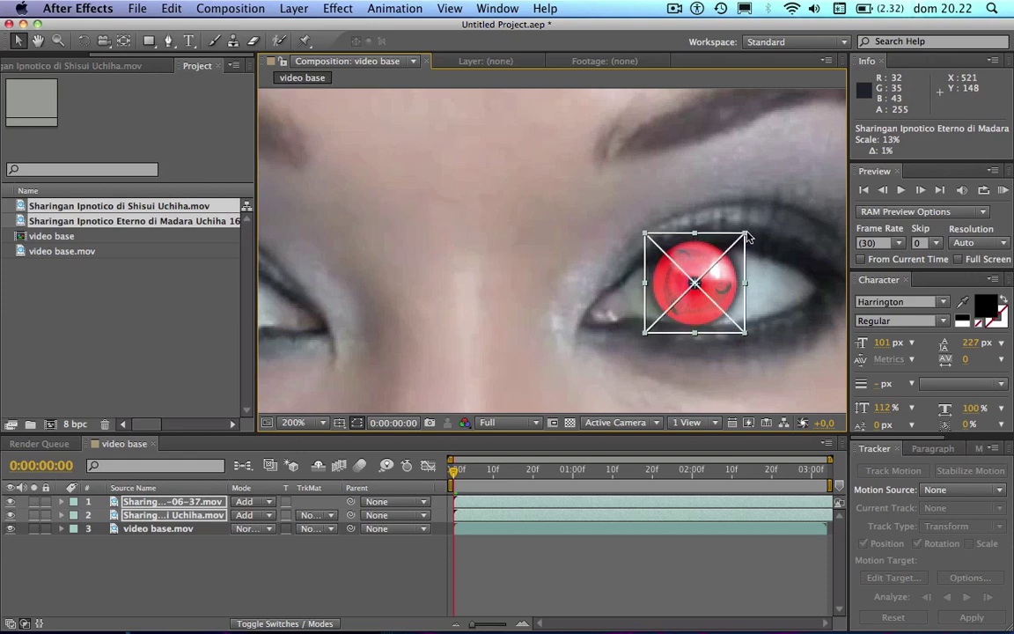
Move the Shisui Sharingan layer onto the left eye.
{"action": "left_click", "coordinate": [747, 238]}
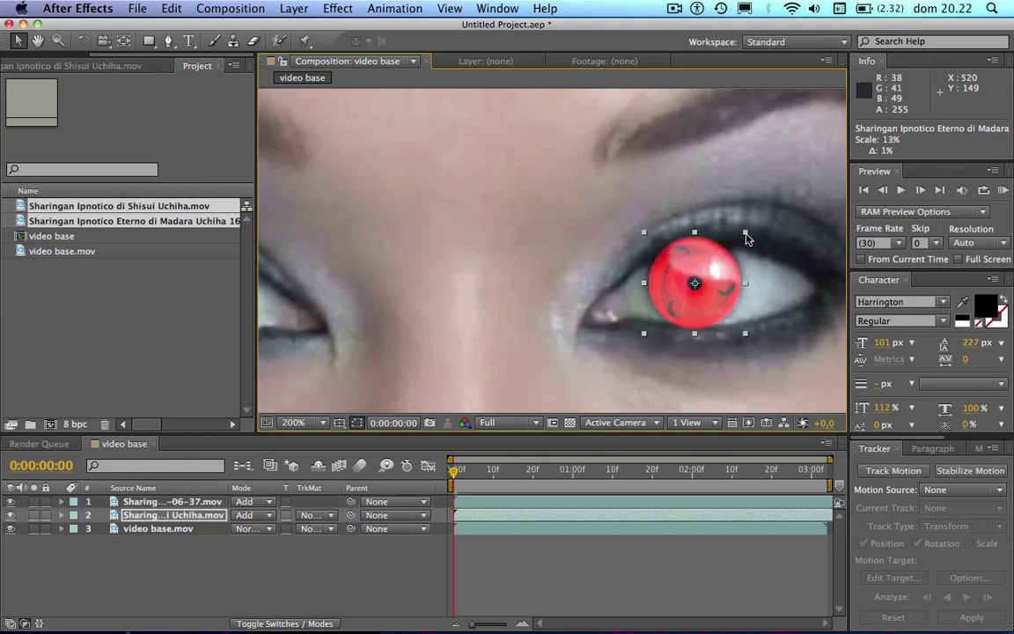
{"action": "key", "text": "comma"}
{"action": "left_click", "coordinate": [627, 371]}
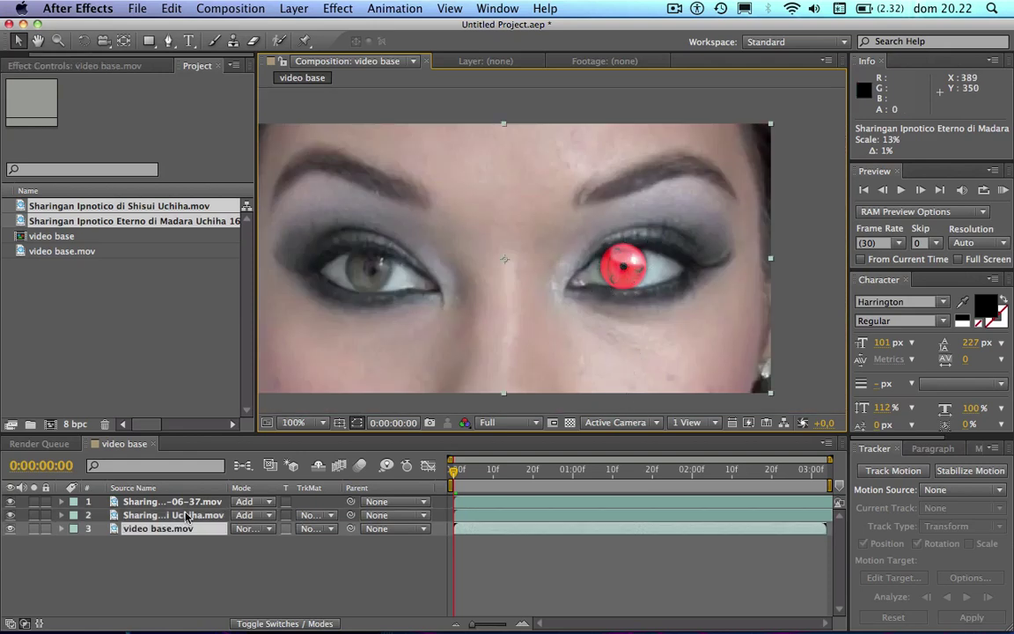
{"action": "left_click", "coordinate": [132, 515]}
{"action": "left_click_drag", "start_coordinate": [615, 280], "coordinate": [361, 286]}
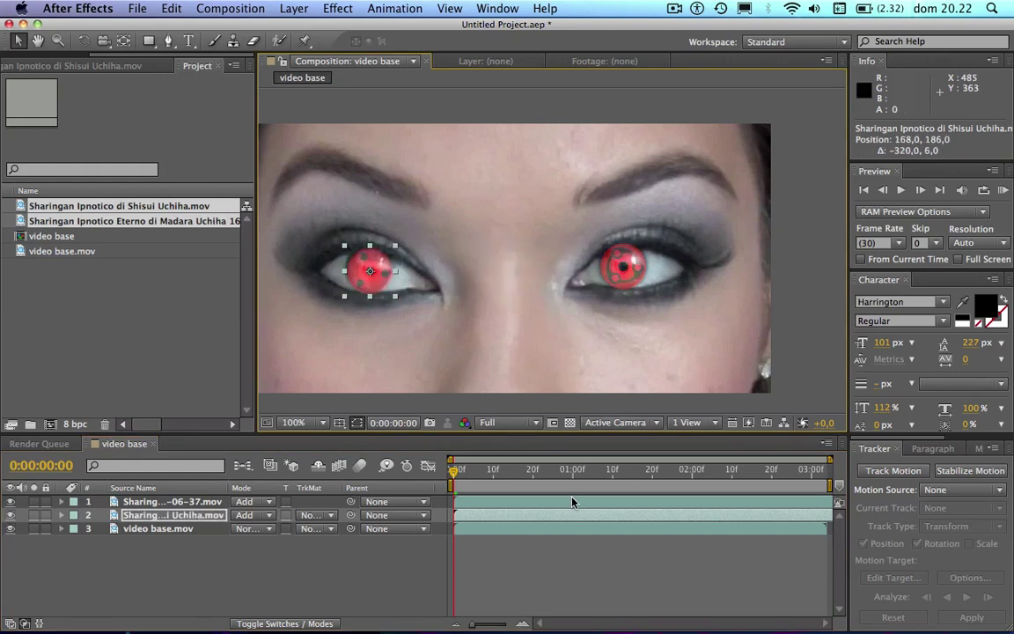
Shift both Sharingan layers about 1 second 7 frames earlier in the Timeline.
{"action": "left_click", "coordinate": [601, 474]}
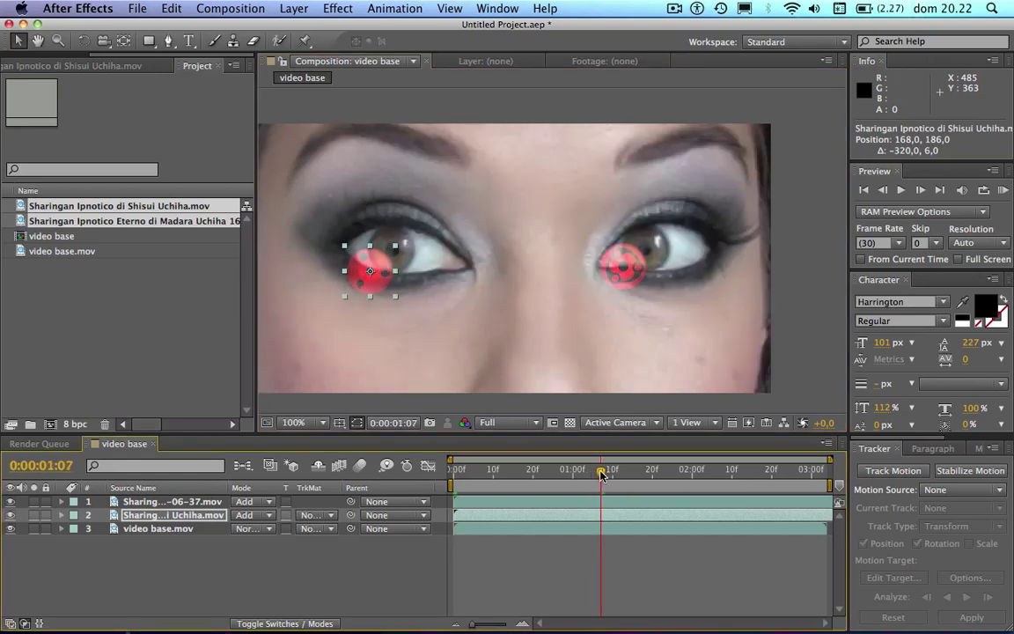
{"action": "mouse_move", "coordinate": [611, 478]}
{"action": "left_mouse_down"}
{"action": "mouse_move", "coordinate": [799, 475]}
{"action": "mouse_move", "coordinate": [764, 475]}
{"action": "left_mouse_up"}
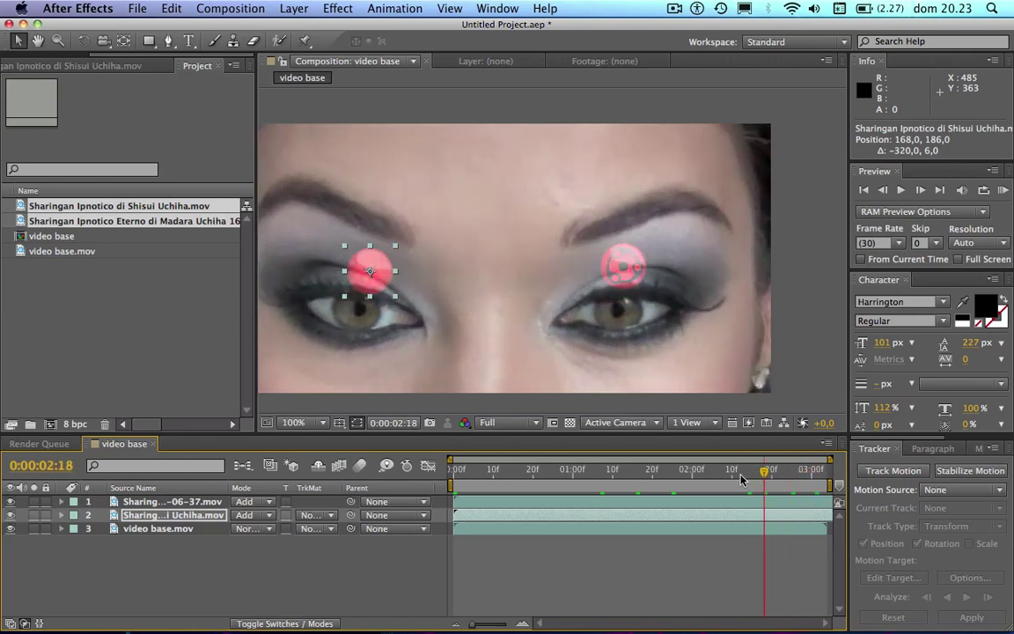
{"action": "left_click", "coordinate": [698, 505]}
{"action": "left_click", "coordinate": [696, 518], "text": "shift"}
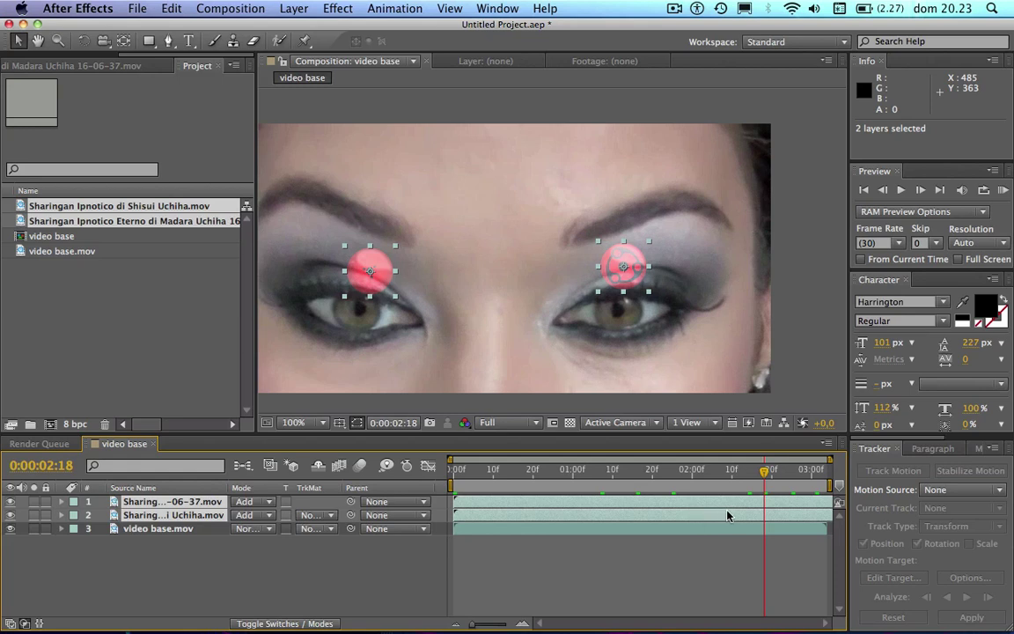
{"action": "left_click_drag", "start_coordinate": [729, 516], "coordinate": [714, 519]}
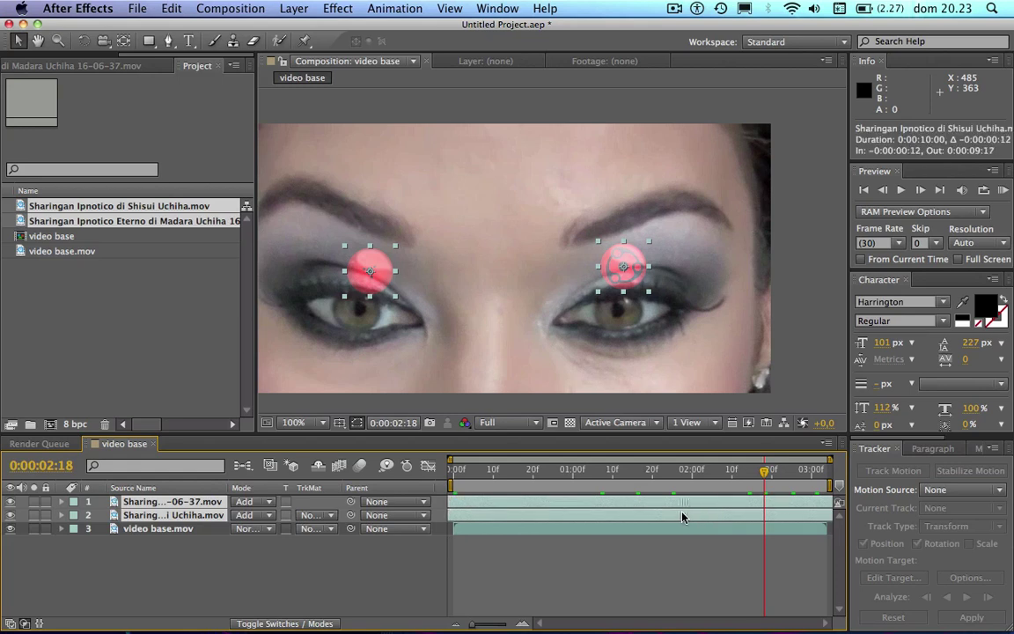
{"action": "left_click_drag", "start_coordinate": [614, 517], "coordinate": [583, 519]}
Play a RAM Preview of the composition, then return to 0:00:00:00.
{"action": "left_click", "coordinate": [1003, 189]}
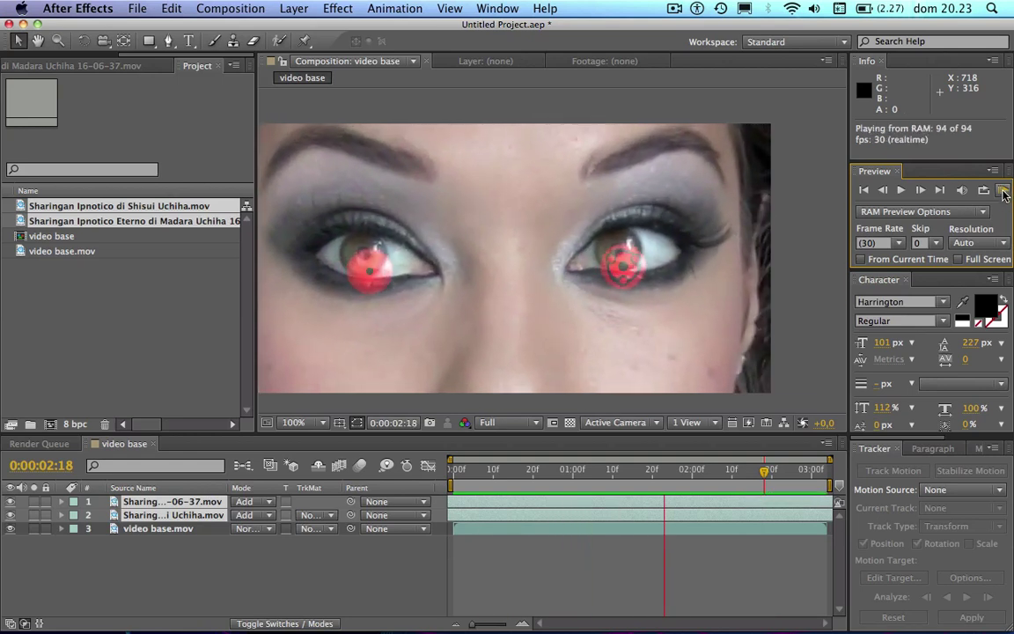
{"action": "key", "text": "space"}
{"action": "left_click", "coordinate": [863, 190]}
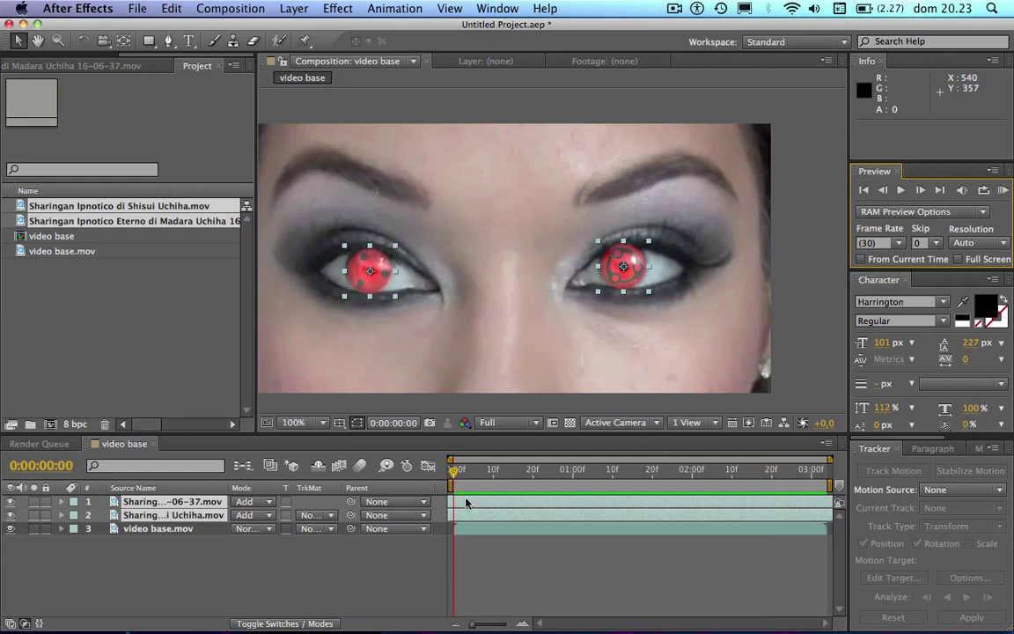
Select video base.mov and check the Window menu without changing anything.
{"action": "left_click", "coordinate": [203, 531]}
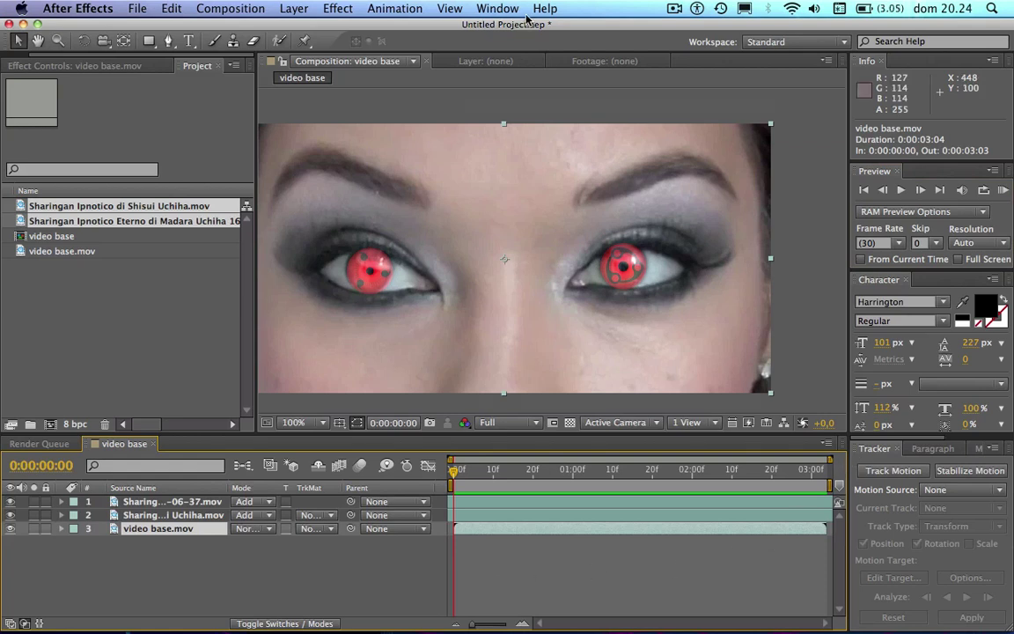
{"action": "left_click", "coordinate": [488, 10]}
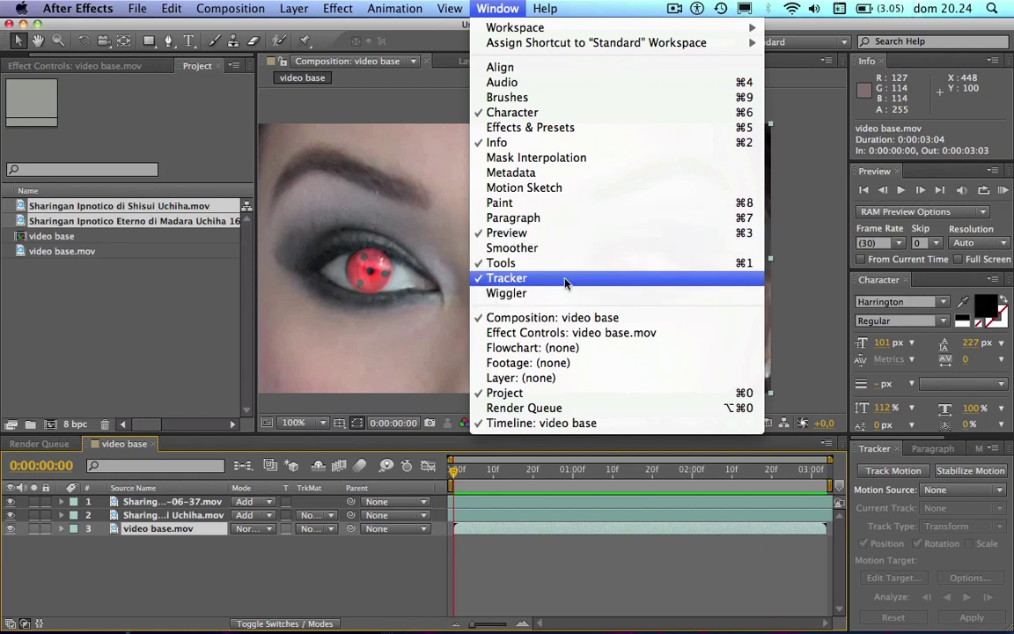
{"action": "left_click", "coordinate": [887, 475]}
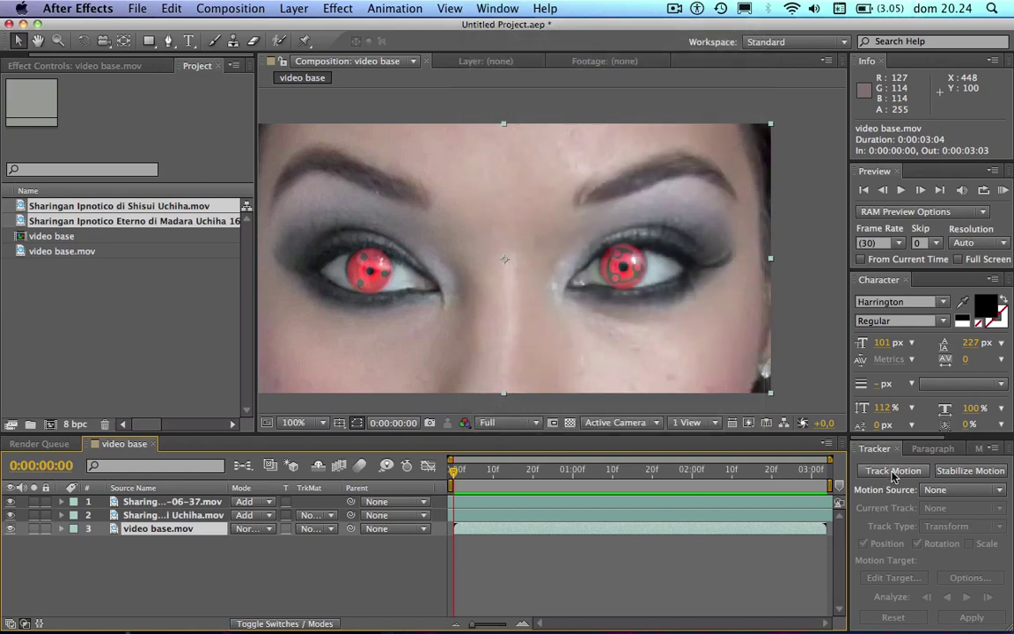
Start Track Motion on video base.mov and place Track Point 1 on the right iris.
{"action": "left_click", "coordinate": [893, 472]}
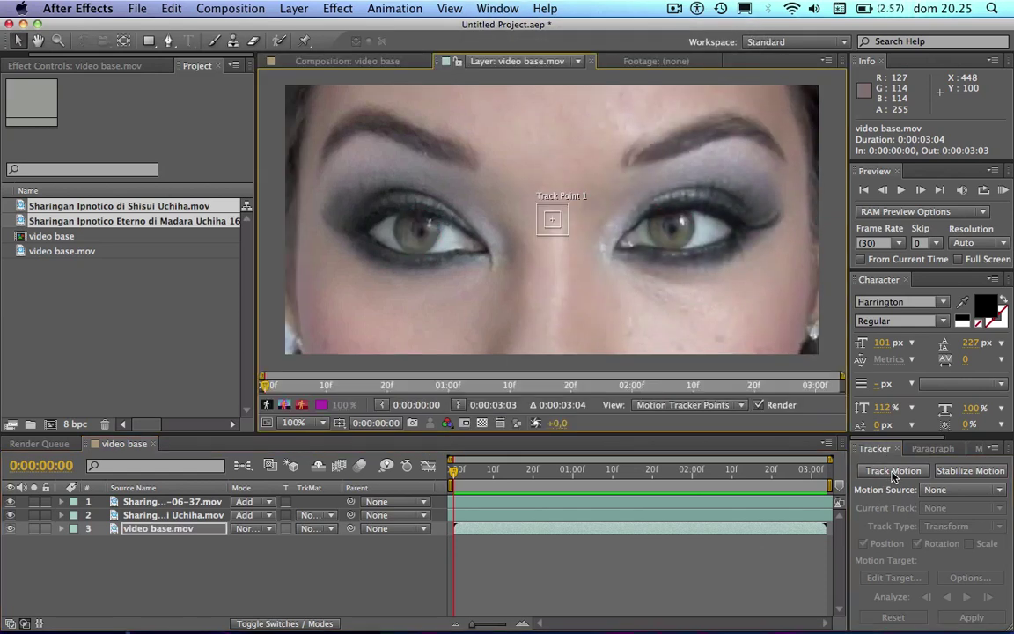
{"action": "left_click", "coordinate": [568, 225]}
{"action": "mouse_move", "coordinate": [566, 224]}
{"action": "left_mouse_down"}
{"action": "mouse_move", "coordinate": [684, 231]}
{"action": "mouse_move", "coordinate": [691, 250]}
{"action": "left_mouse_up"}
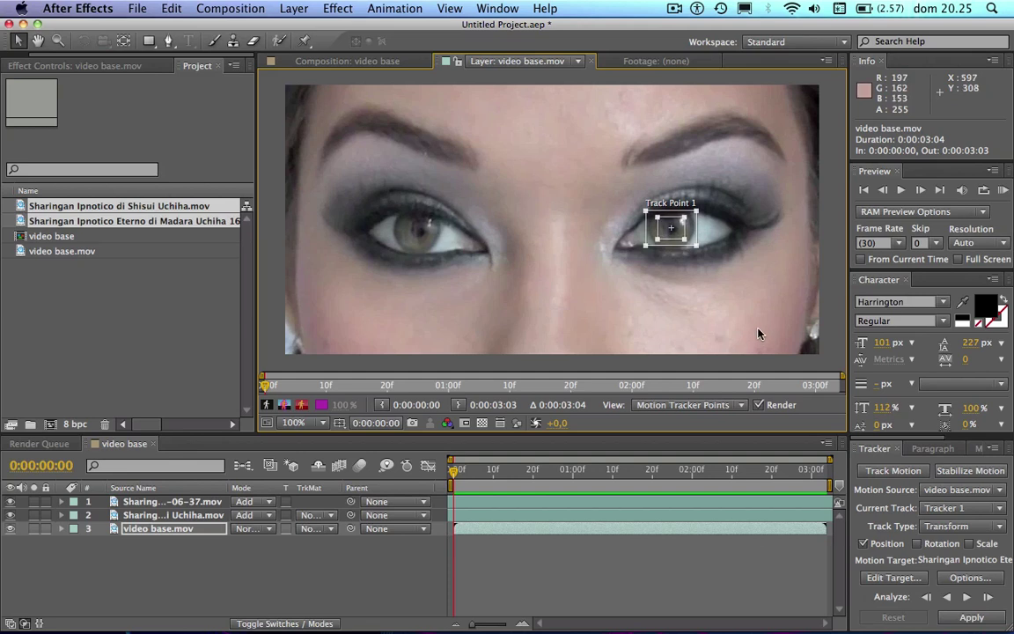
Enable Rotation, fit Track Point 2 on the left iris, and analyze forward through the clip.
{"action": "left_click", "coordinate": [919, 545]}
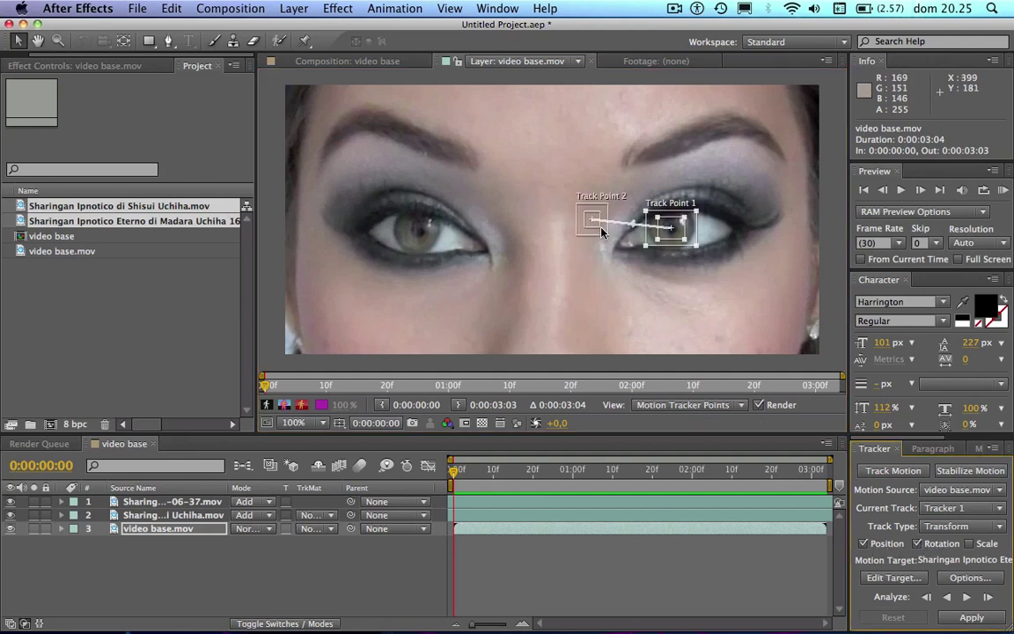
{"action": "mouse_move", "coordinate": [595, 227]}
{"action": "left_mouse_down"}
{"action": "mouse_move", "coordinate": [567, 240]}
{"action": "mouse_move", "coordinate": [430, 245]}
{"action": "left_mouse_up"}
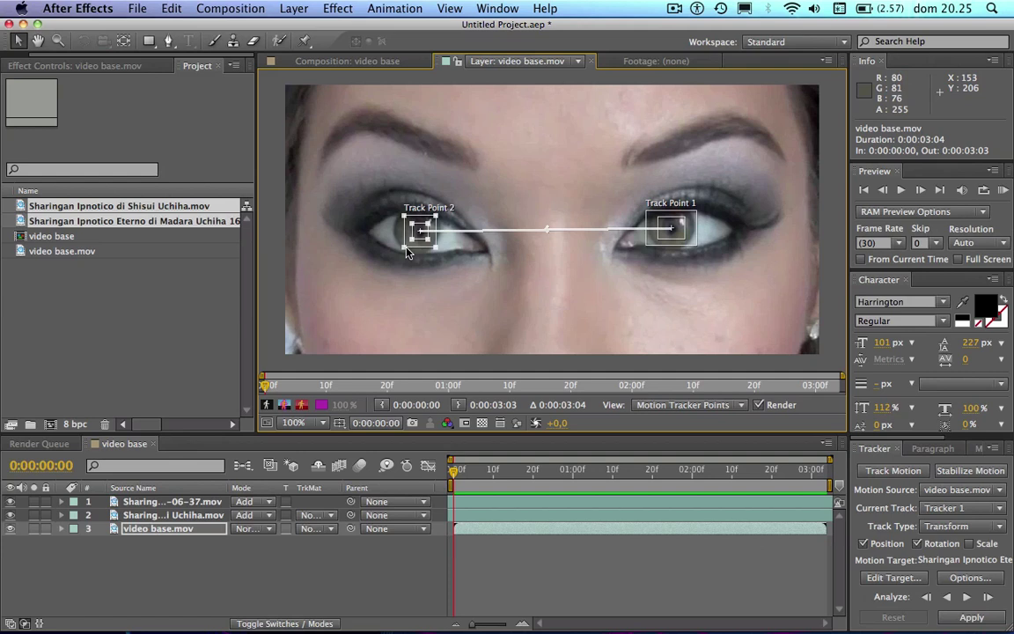
{"action": "left_click_drag", "start_coordinate": [405, 253], "coordinate": [407, 250]}
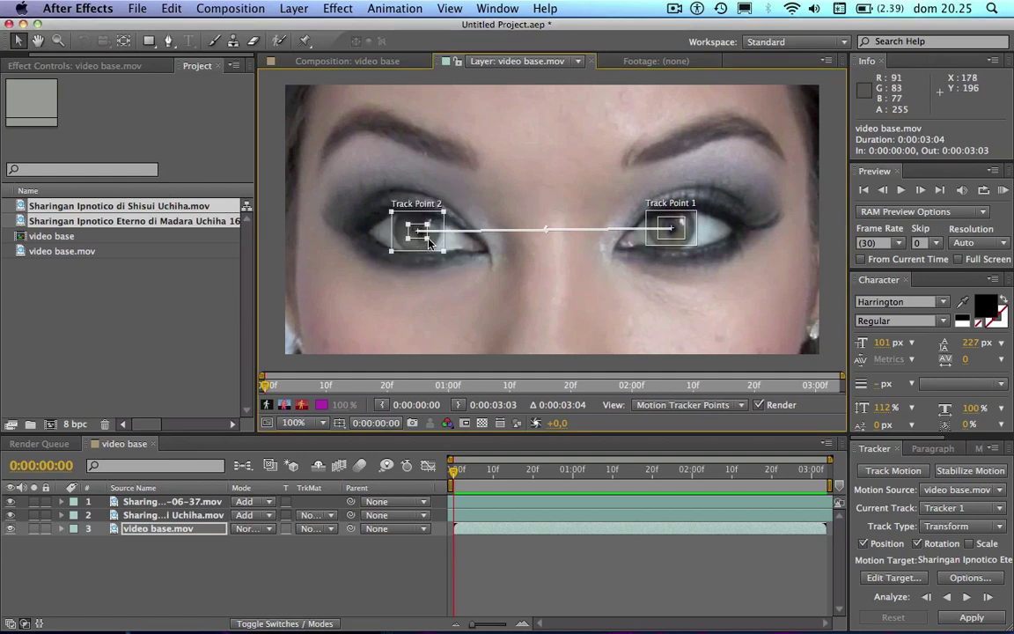
{"action": "left_click_drag", "start_coordinate": [445, 250], "coordinate": [442, 255]}
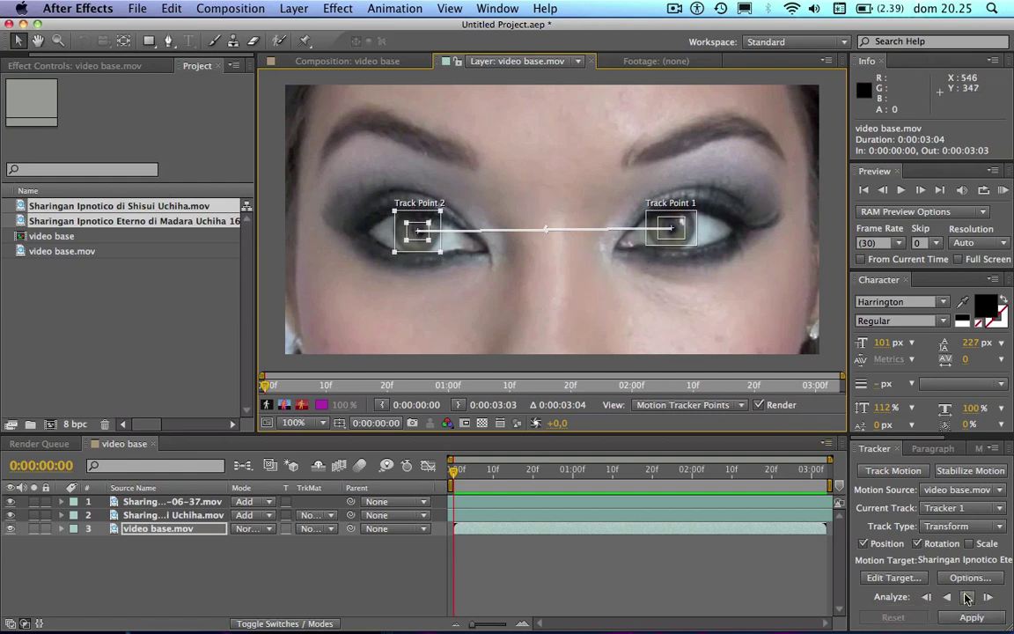
{"action": "left_click", "coordinate": [967, 598]}
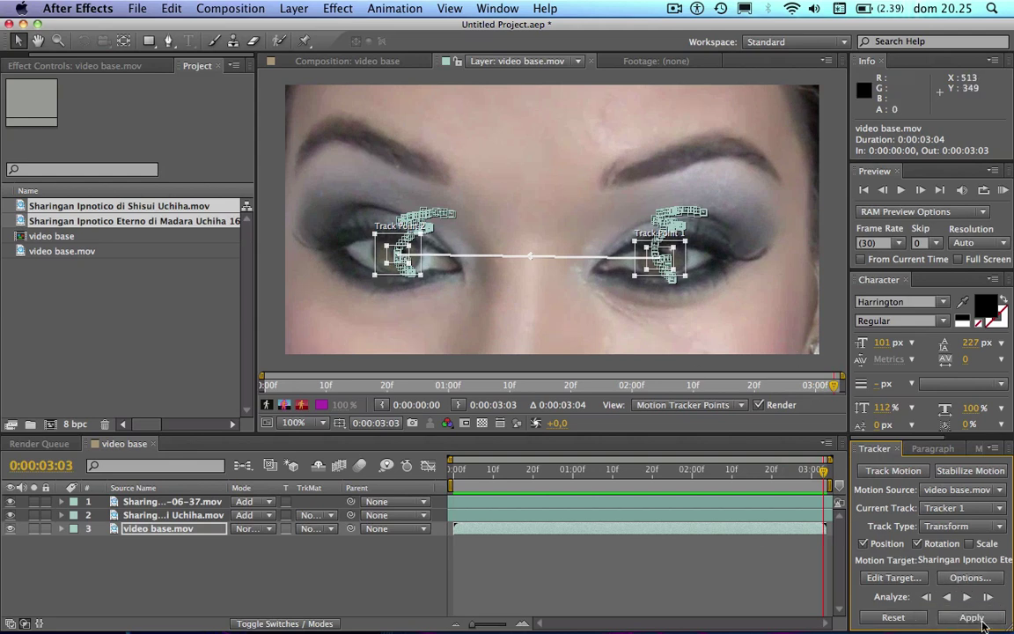
Set the motion target to the Madara Sharingan layer.
{"action": "left_click", "coordinate": [892, 577]}
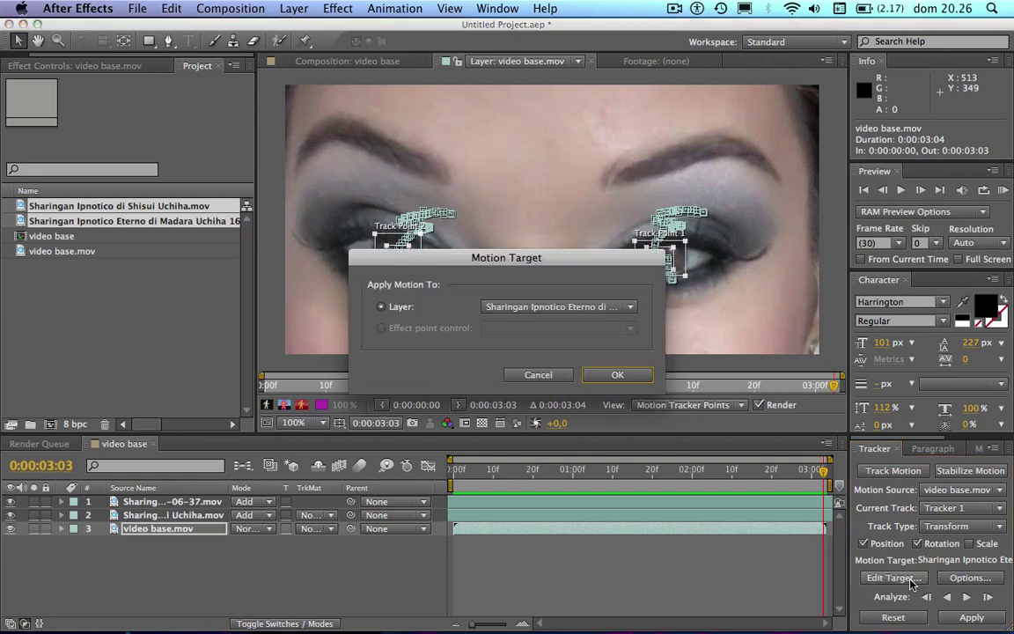
{"action": "left_click", "coordinate": [546, 313]}
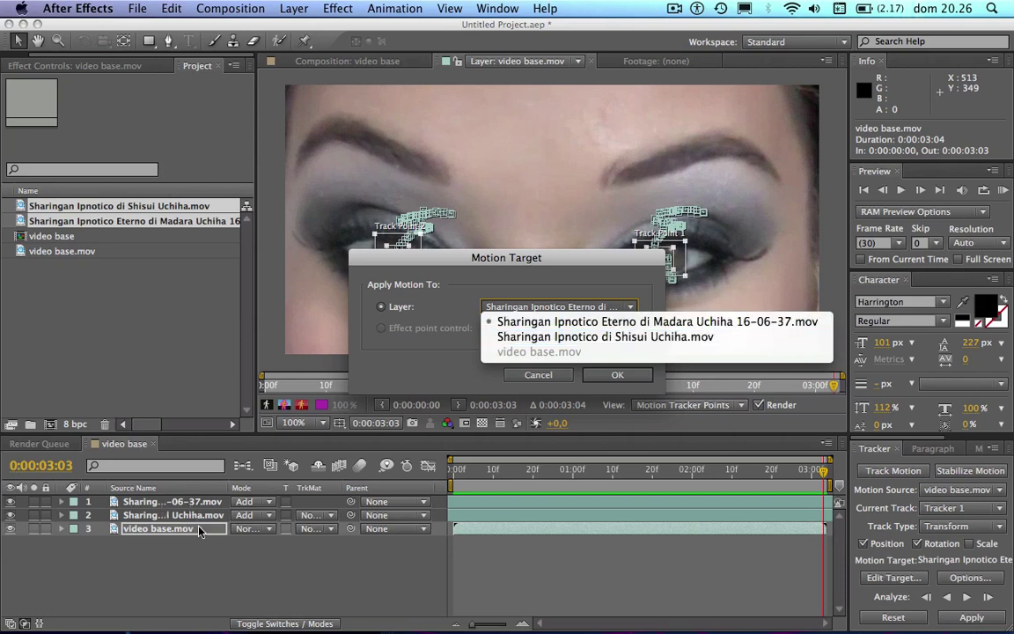
{"action": "left_click", "coordinate": [597, 377]}
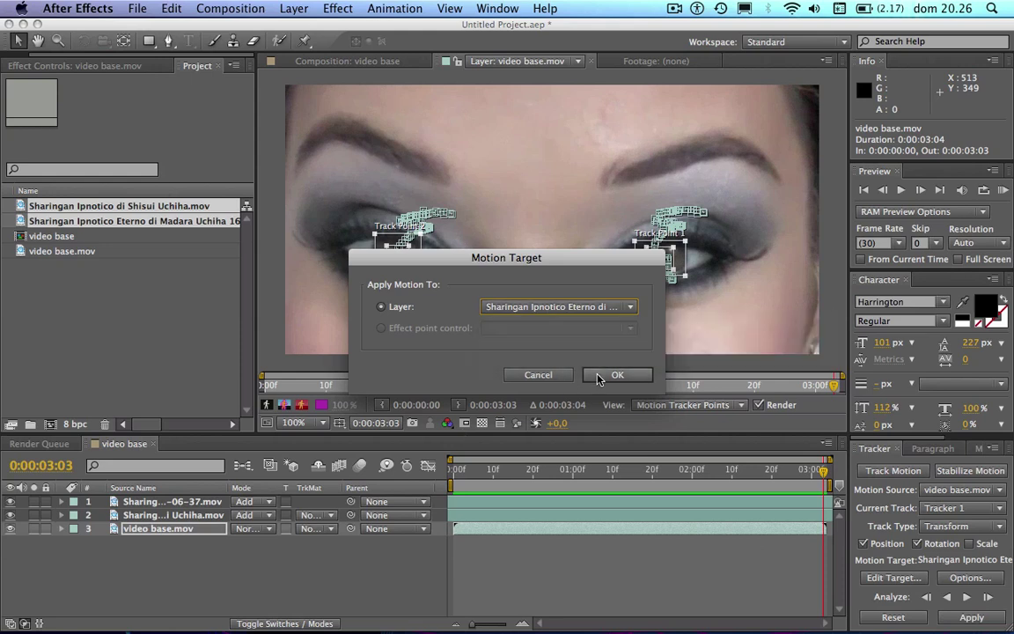
{"action": "left_click", "coordinate": [613, 375]}
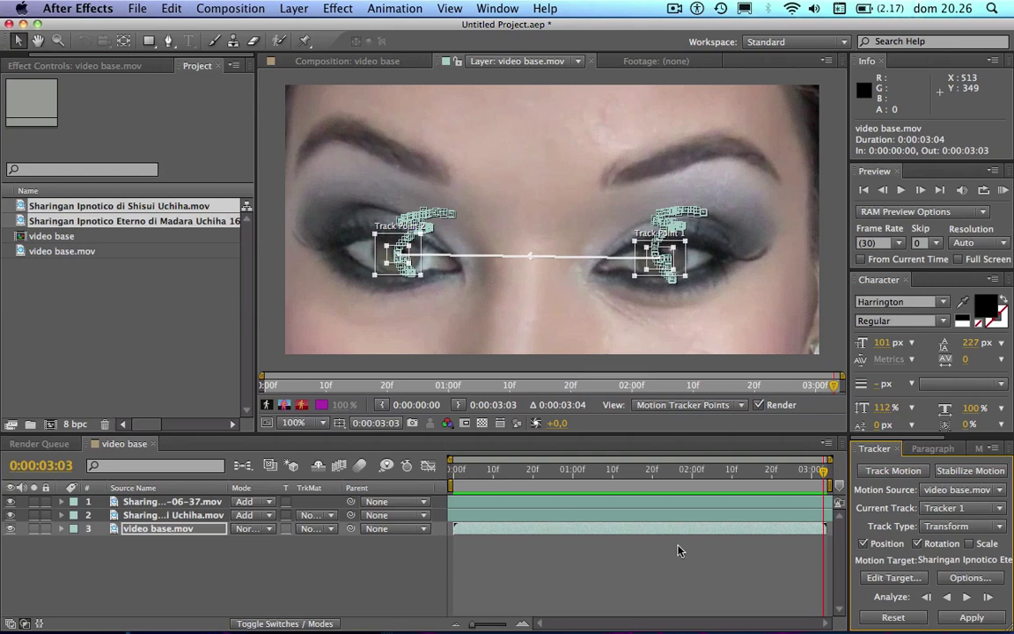
Apply the tracking data with Apply Dimensions set to X and Y.
{"action": "left_click", "coordinate": [972, 618]}
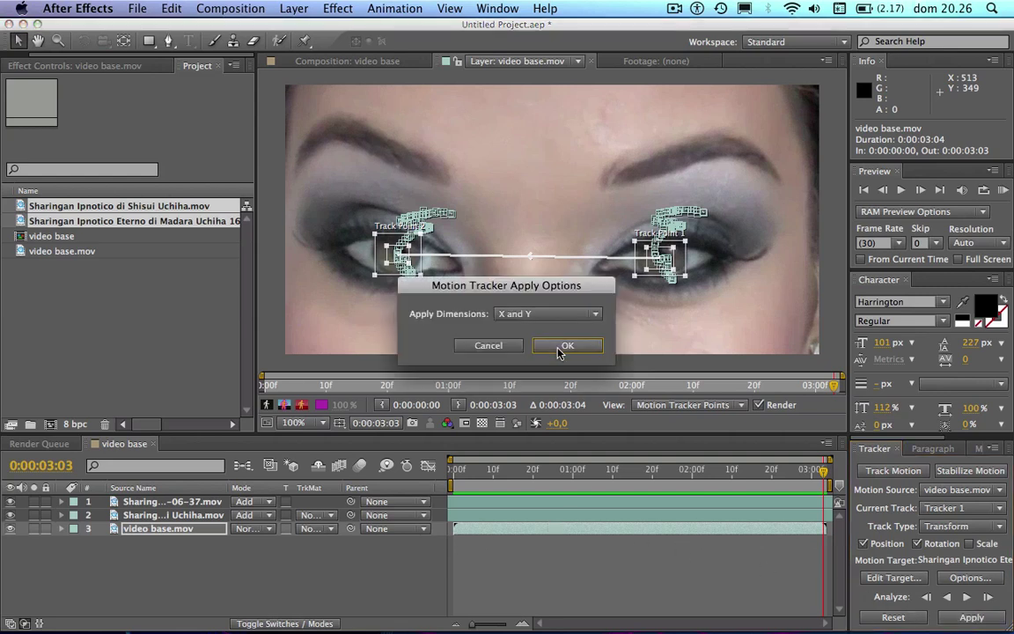
{"action": "left_click", "coordinate": [593, 316]}
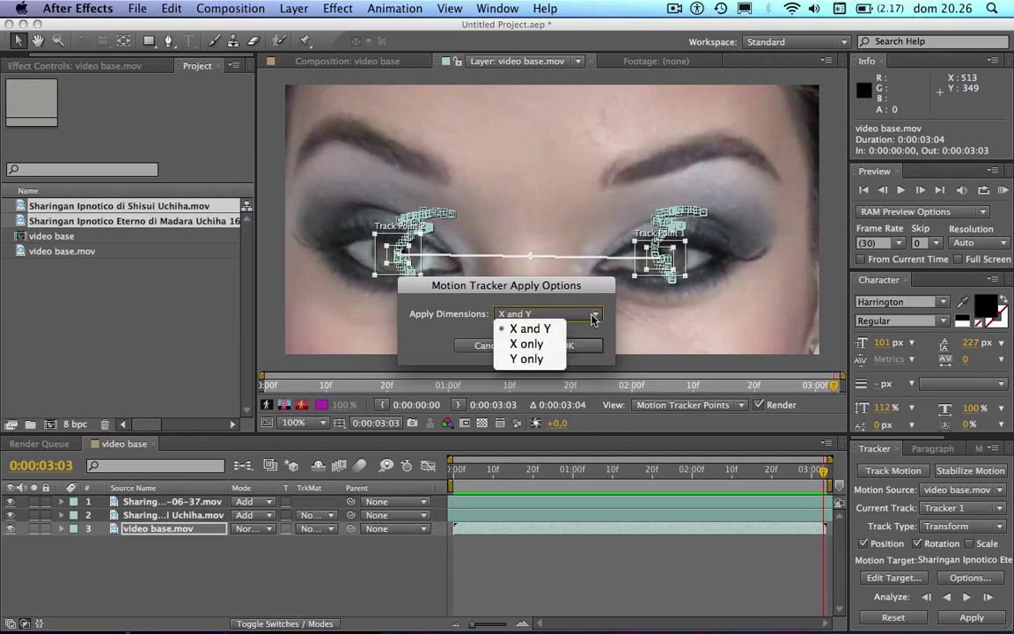
{"action": "left_click", "coordinate": [530, 328]}
{"action": "left_click", "coordinate": [572, 345]}
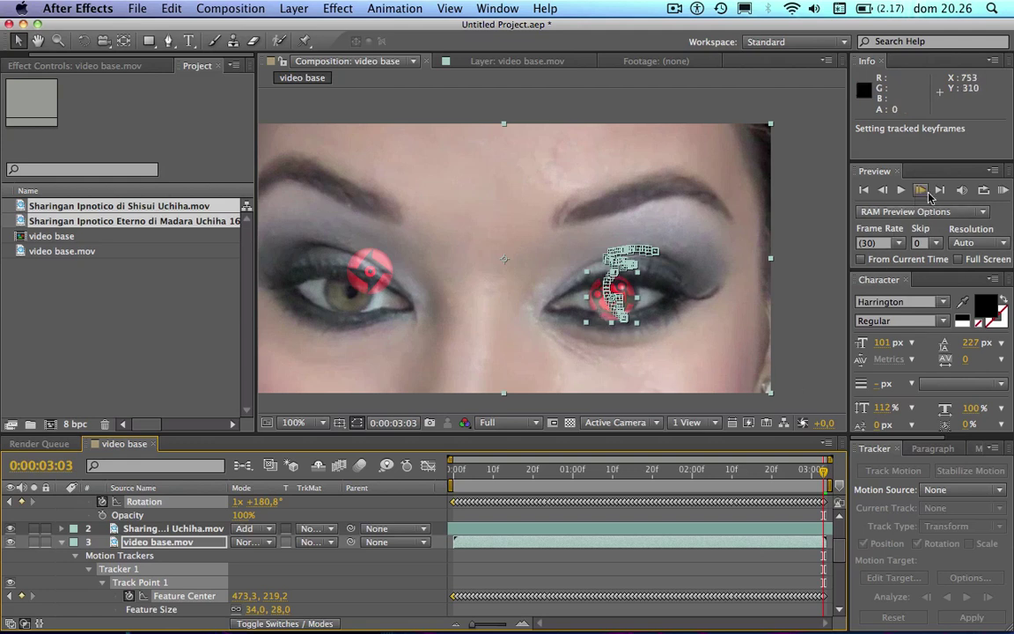
{"action": "left_click", "coordinate": [1006, 194]}
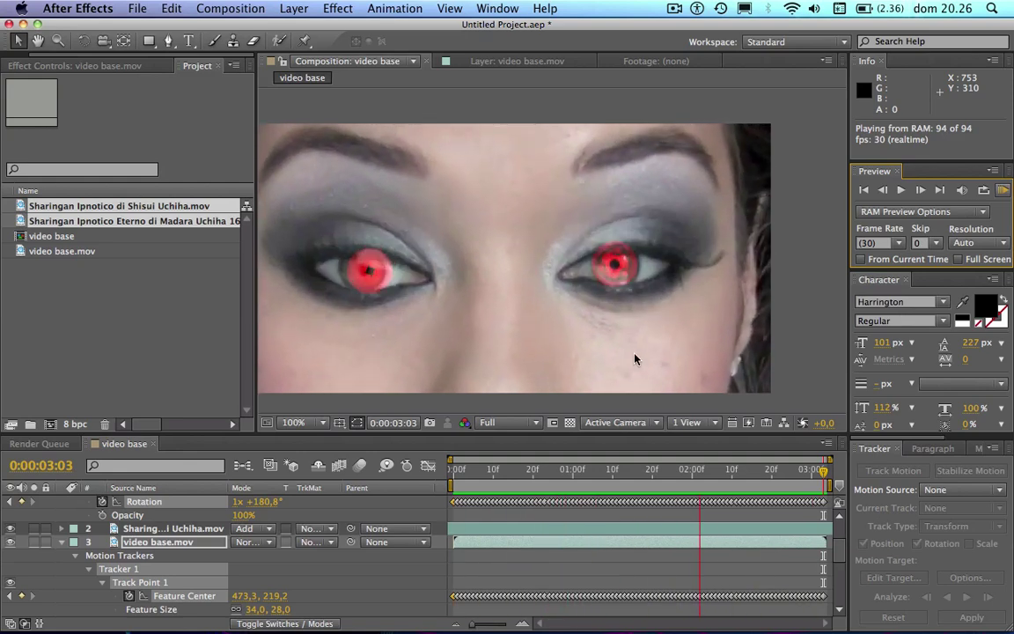
{"action": "left_click", "coordinate": [1005, 194]}
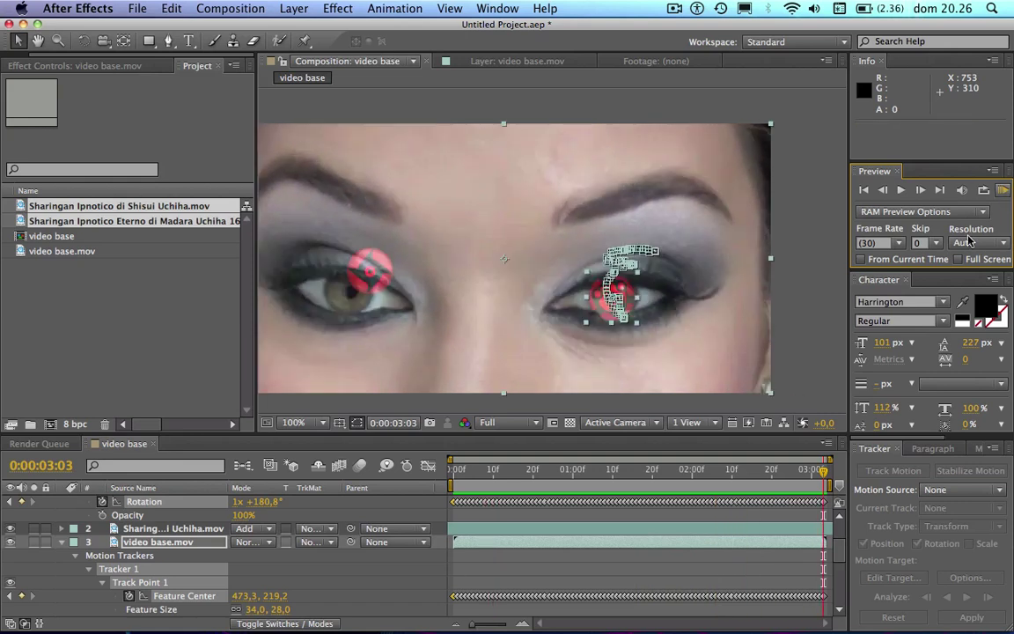
{"action": "left_click_drag", "start_coordinate": [729, 474], "coordinate": [772, 473]}
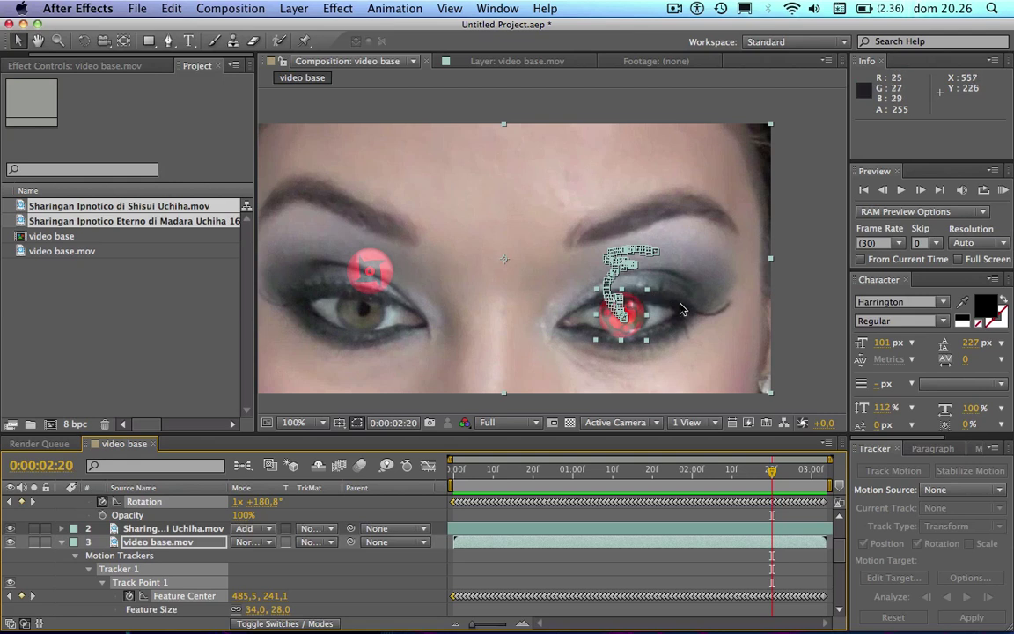
{"action": "left_click", "coordinate": [638, 299]}
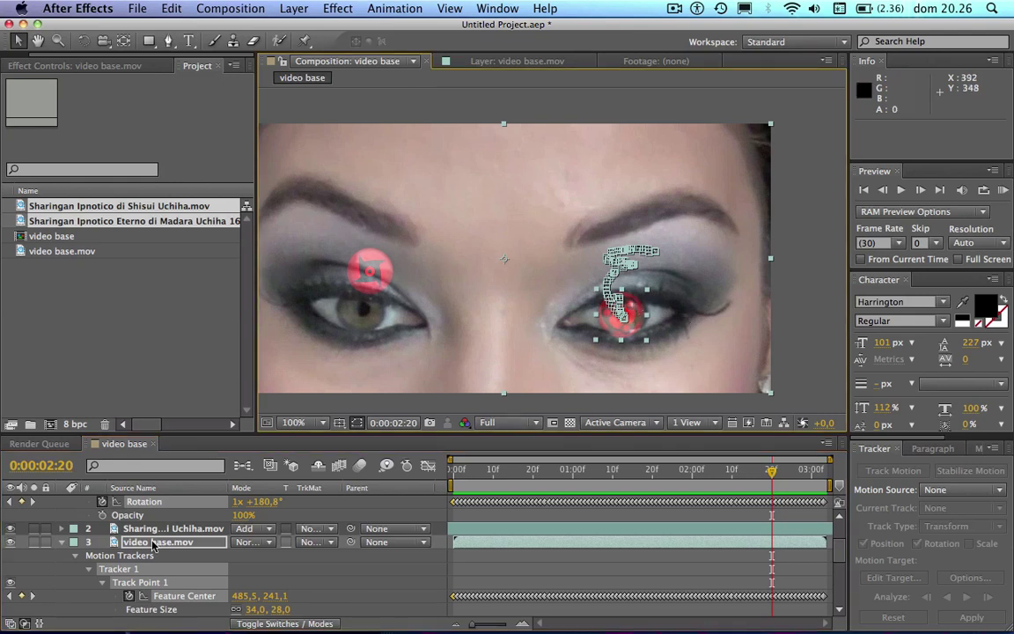
{"action": "left_click", "coordinate": [62, 542]}
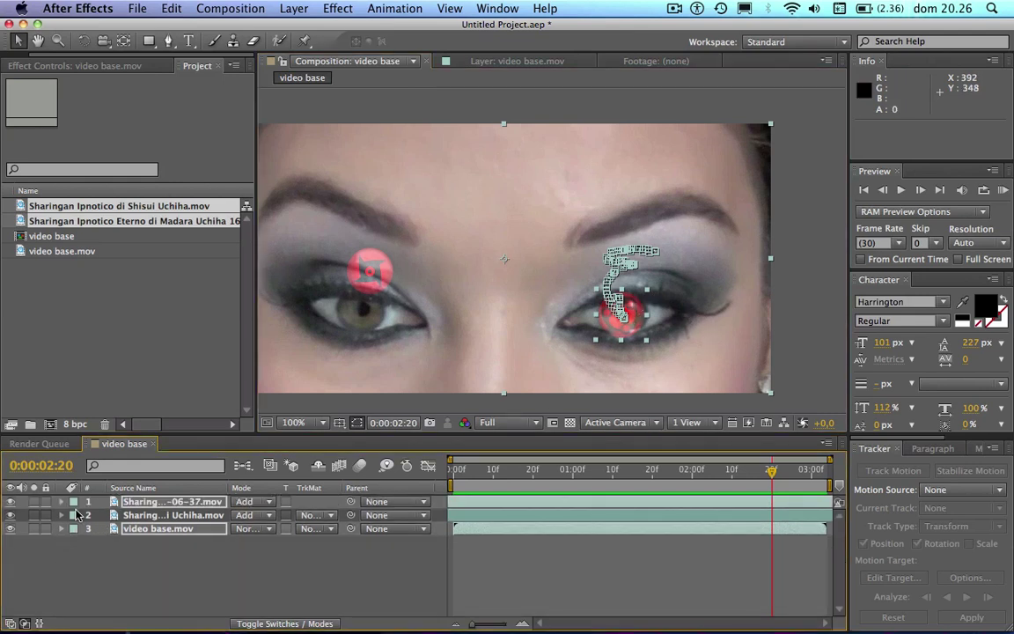
{"action": "left_click_drag", "start_coordinate": [691, 471], "coordinate": [453, 476]}
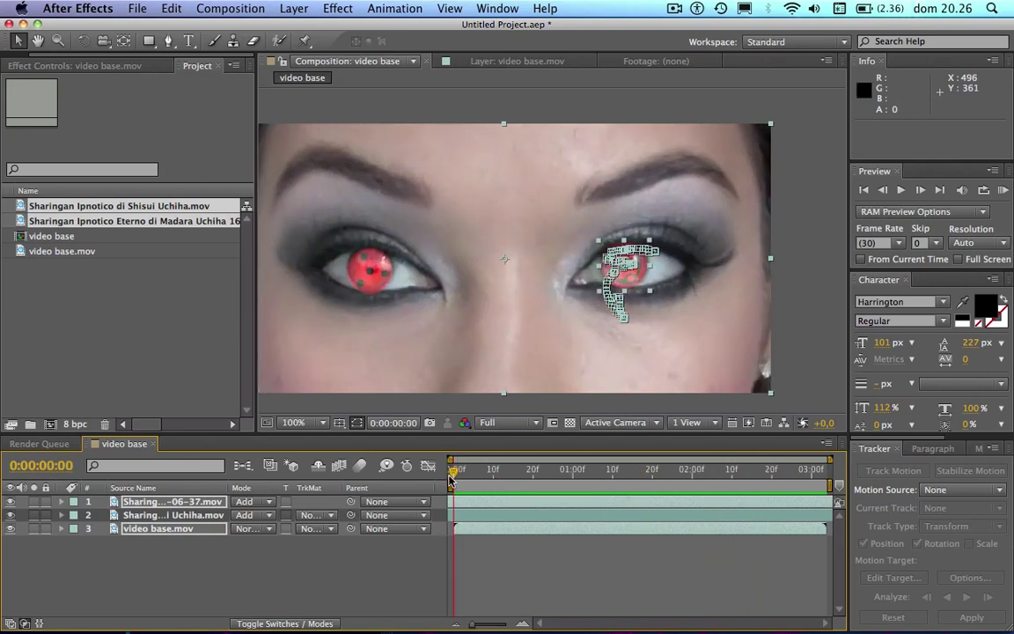
Select the Madara Sharingan layer and zoom in on the red iris.
{"action": "left_click", "coordinate": [170, 582]}
{"action": "left_click", "coordinate": [163, 503]}
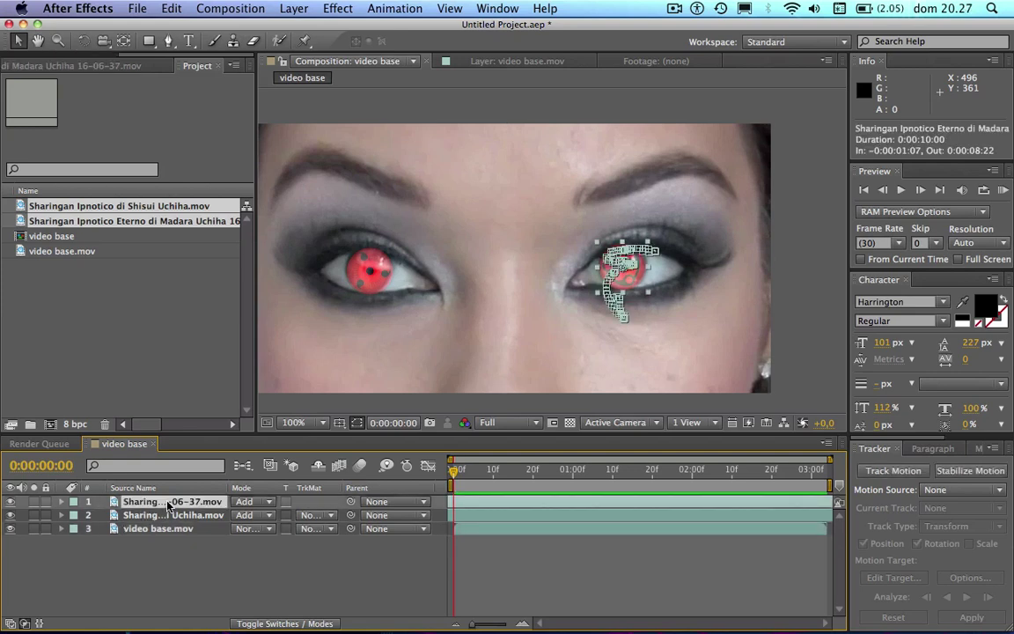
{"action": "left_click", "coordinate": [123, 42]}
{"action": "scroll", "coordinate": [616, 272], "scroll_direction": "up", "scroll_amount": 4}
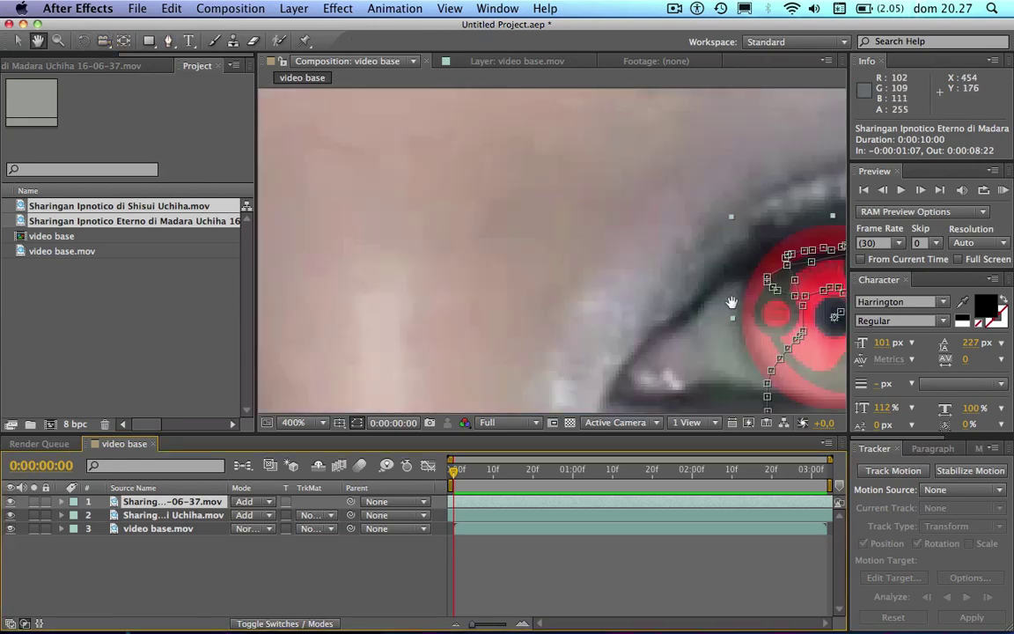
{"action": "left_click_drag", "start_coordinate": [731, 302], "coordinate": [432, 245]}
Draw a closed six-vertex Pen mask tracing the right eye's outline.
{"action": "key", "text": "g"}
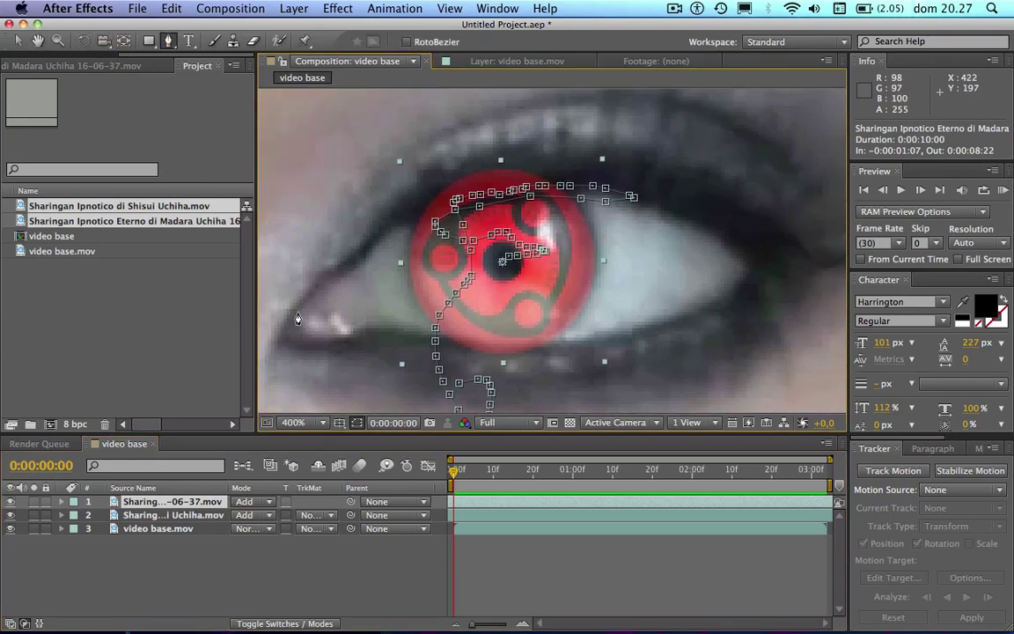
{"action": "mouse_move", "coordinate": [317, 287]}
{"action": "left_mouse_down"}
{"action": "mouse_move", "coordinate": [313, 307]}
{"action": "mouse_move", "coordinate": [370, 325]}
{"action": "left_mouse_up"}
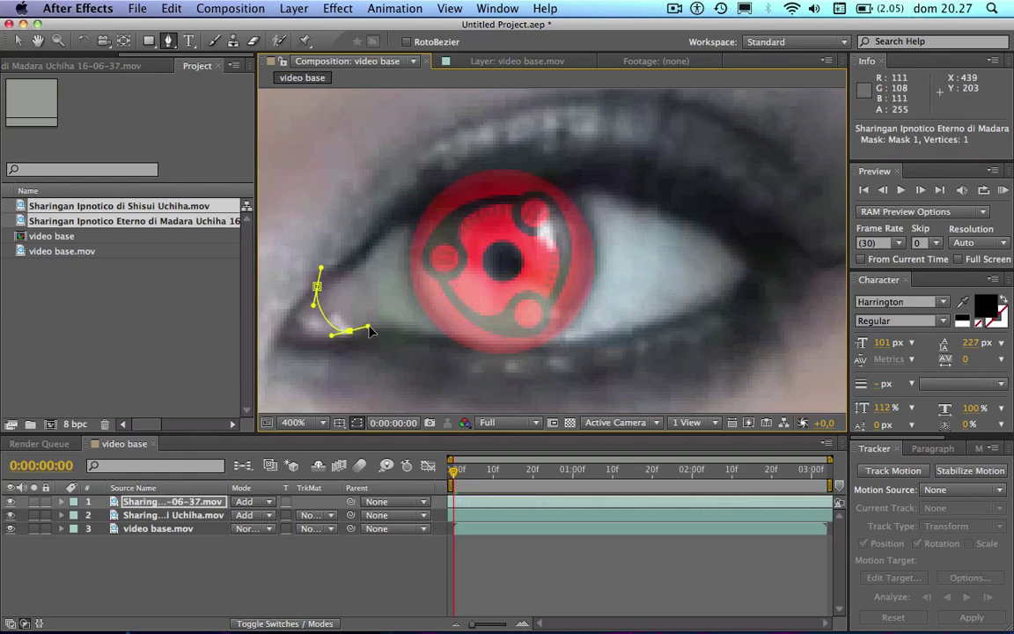
{"action": "left_click_drag", "start_coordinate": [527, 346], "coordinate": [584, 349]}
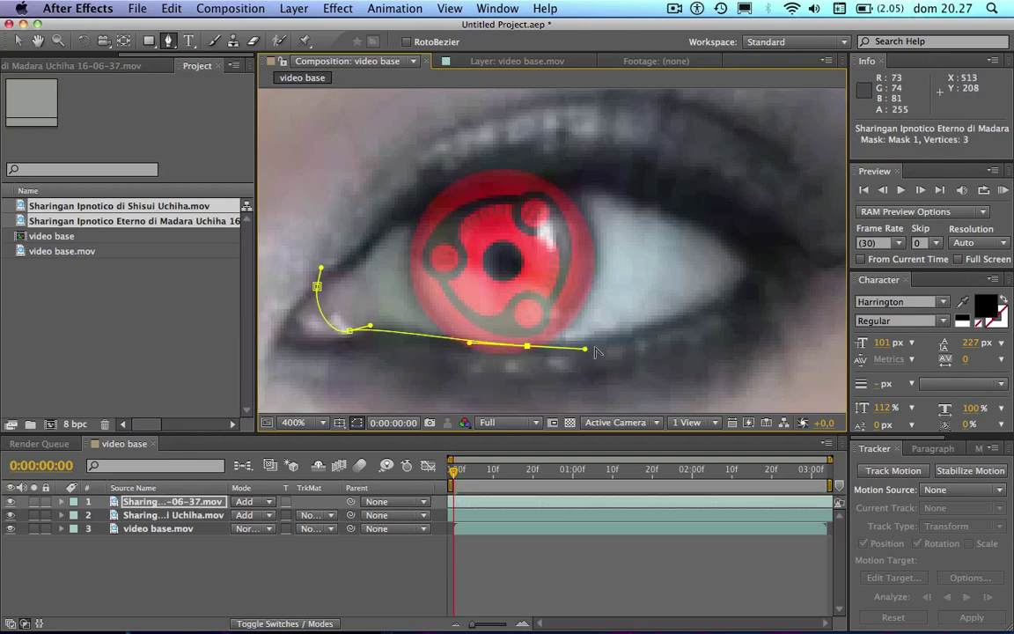
{"action": "left_click_drag", "start_coordinate": [745, 285], "coordinate": [766, 264]}
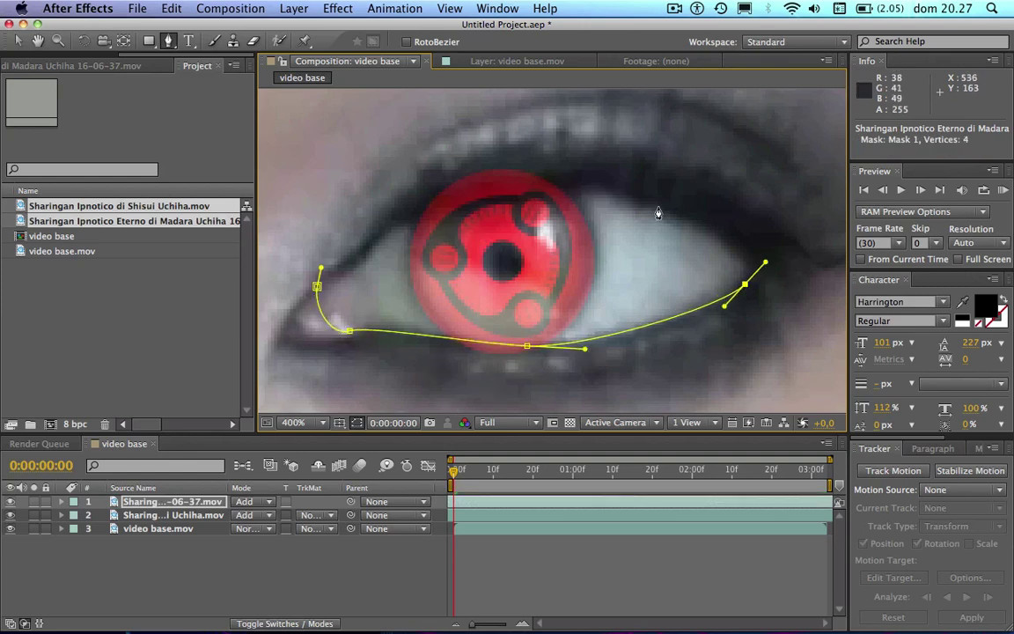
{"action": "left_click_drag", "start_coordinate": [669, 205], "coordinate": [616, 181]}
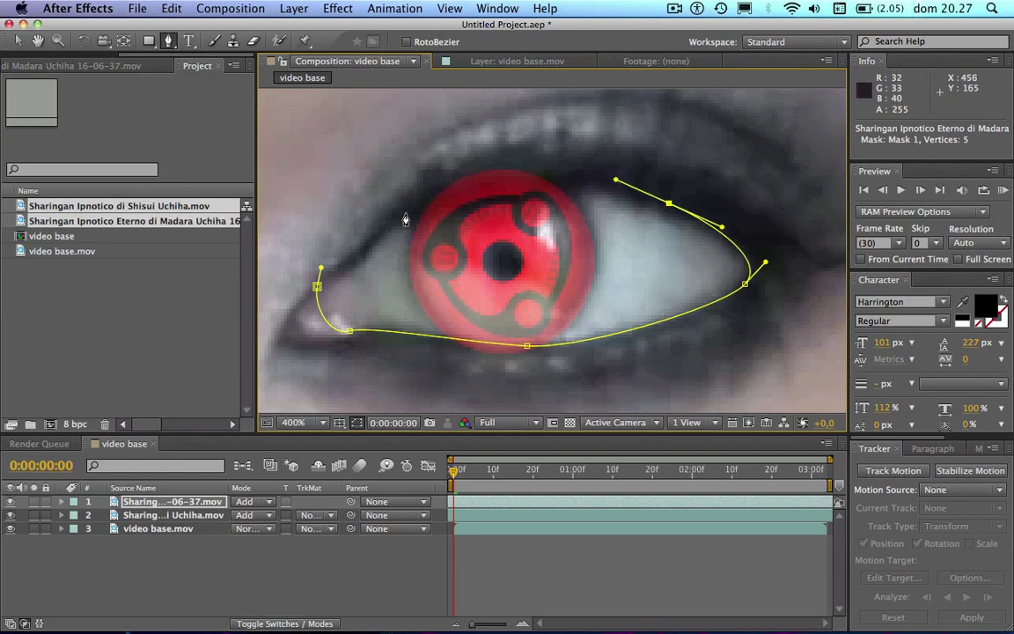
{"action": "left_click_drag", "start_coordinate": [405, 214], "coordinate": [469, 173]}
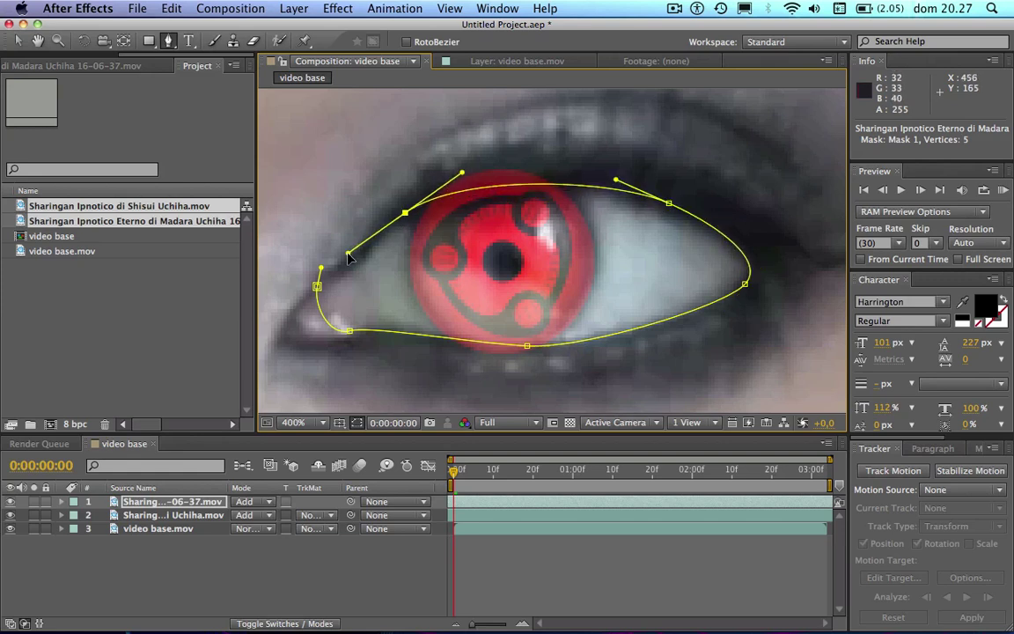
{"action": "left_click", "coordinate": [317, 288]}
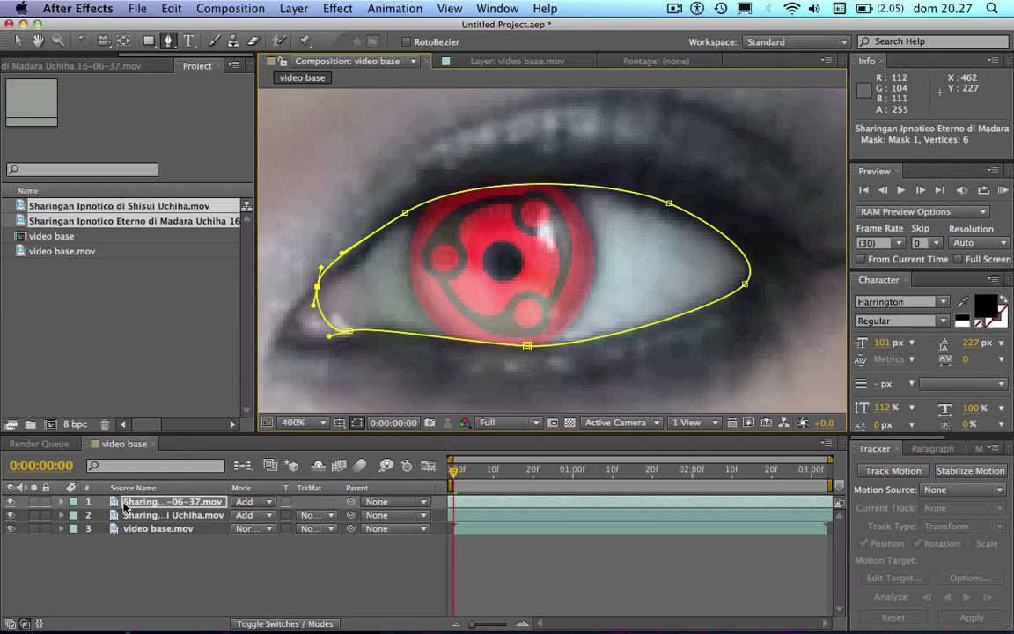
Set Mask 1's feather on the Madara Sharingan layer to 74 pixels.
{"action": "left_click", "coordinate": [62, 502]}
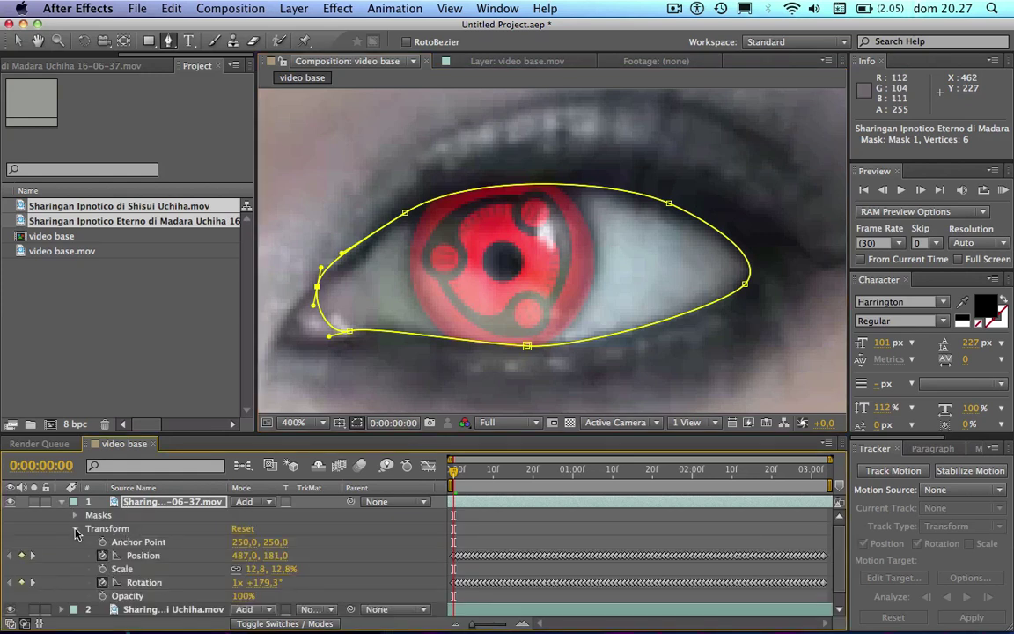
{"action": "left_click", "coordinate": [76, 528]}
{"action": "left_click", "coordinate": [76, 515]}
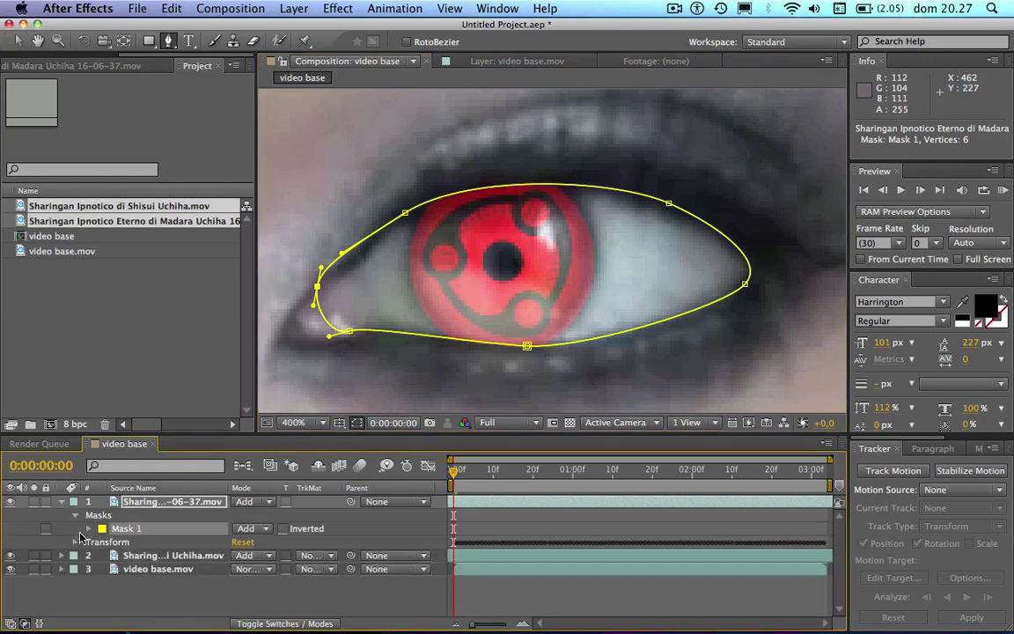
{"action": "left_click", "coordinate": [88, 529]}
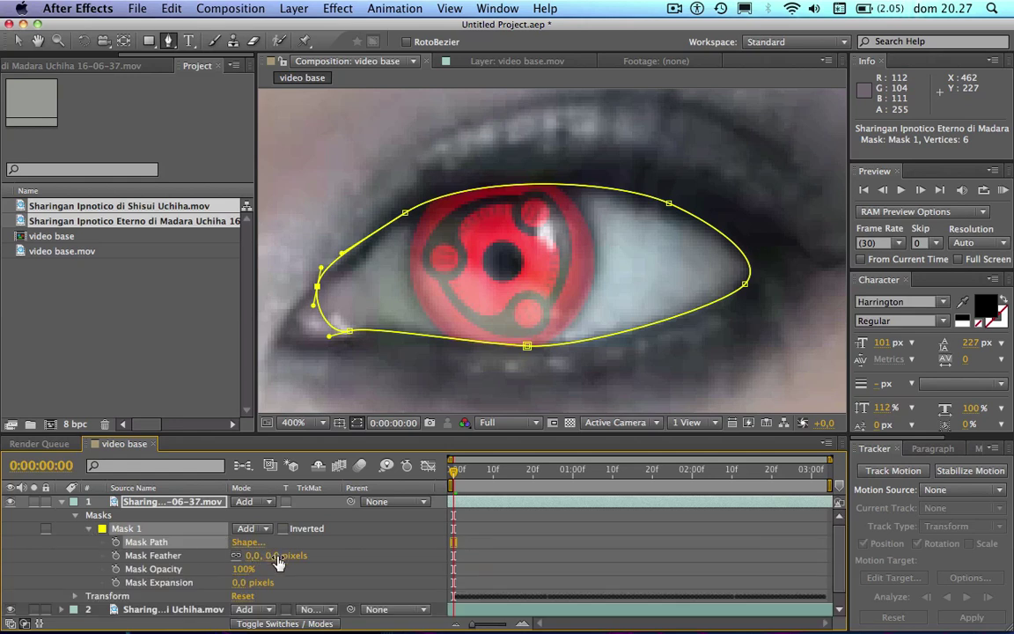
{"action": "left_click_drag", "start_coordinate": [275, 555], "coordinate": [314, 556]}
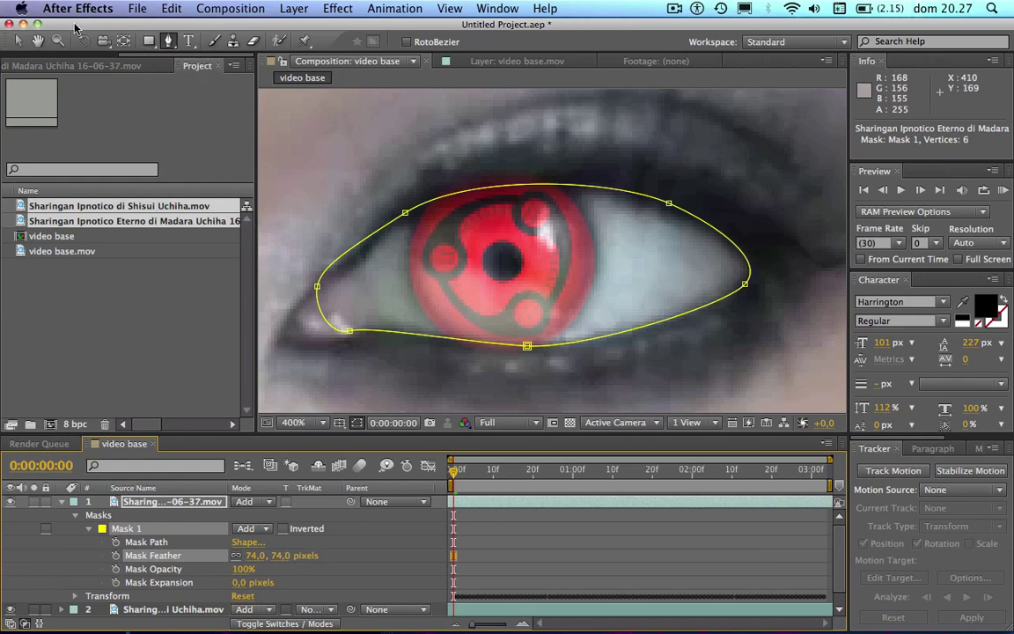
Add a Mask Path keyframe at 0:00:00:00.
{"action": "left_click", "coordinate": [18, 41]}
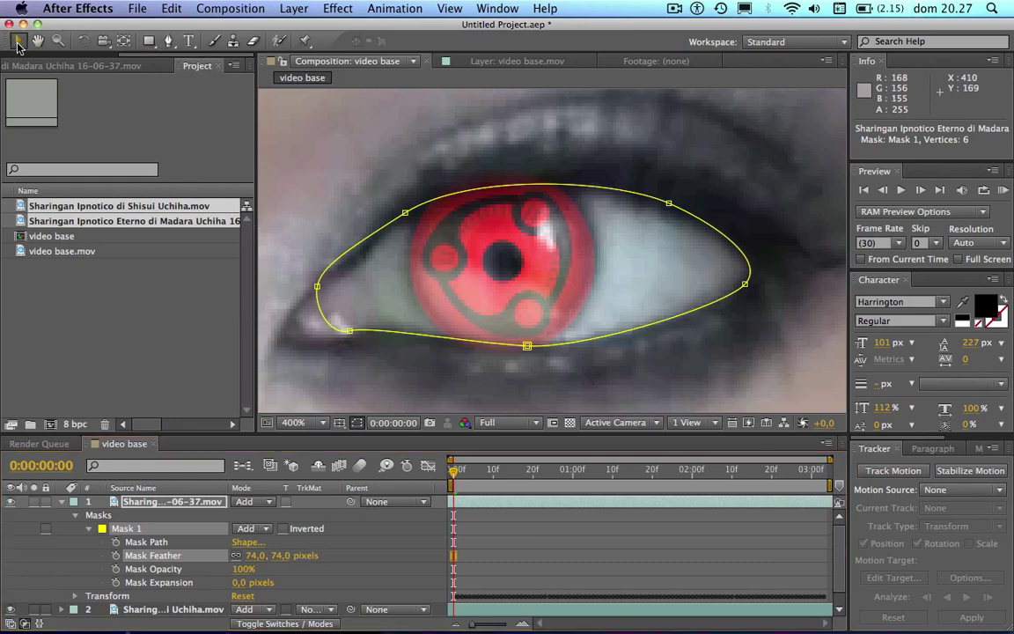
{"action": "left_click", "coordinate": [157, 543]}
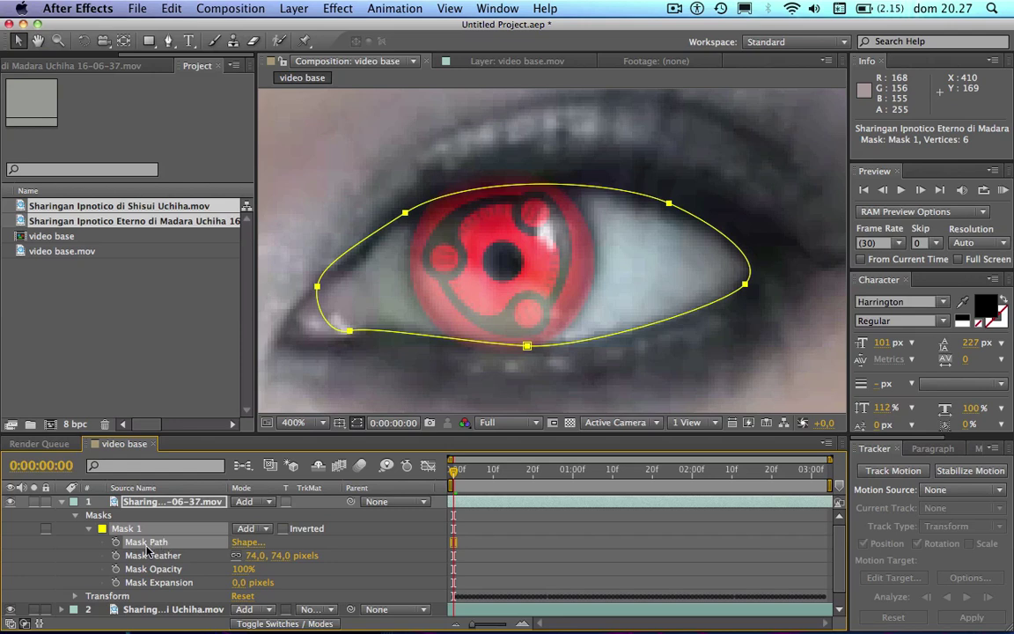
{"action": "left_click", "coordinate": [114, 543]}
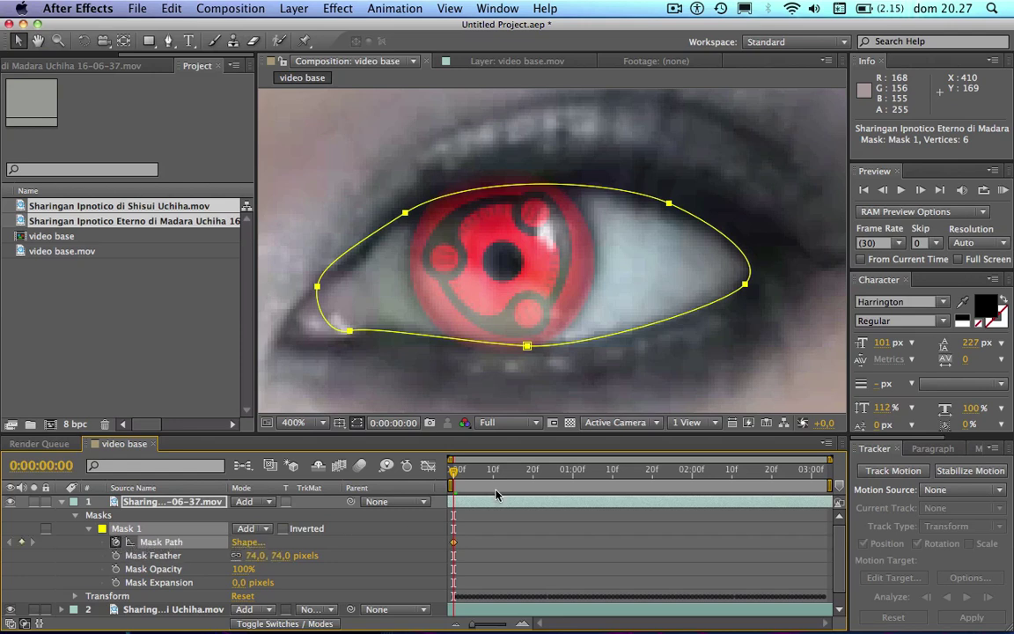
Step frame by frame through the clip, checking how Mask 1 fits the eye.
{"action": "left_click_drag", "start_coordinate": [456, 473], "coordinate": [462, 473]}
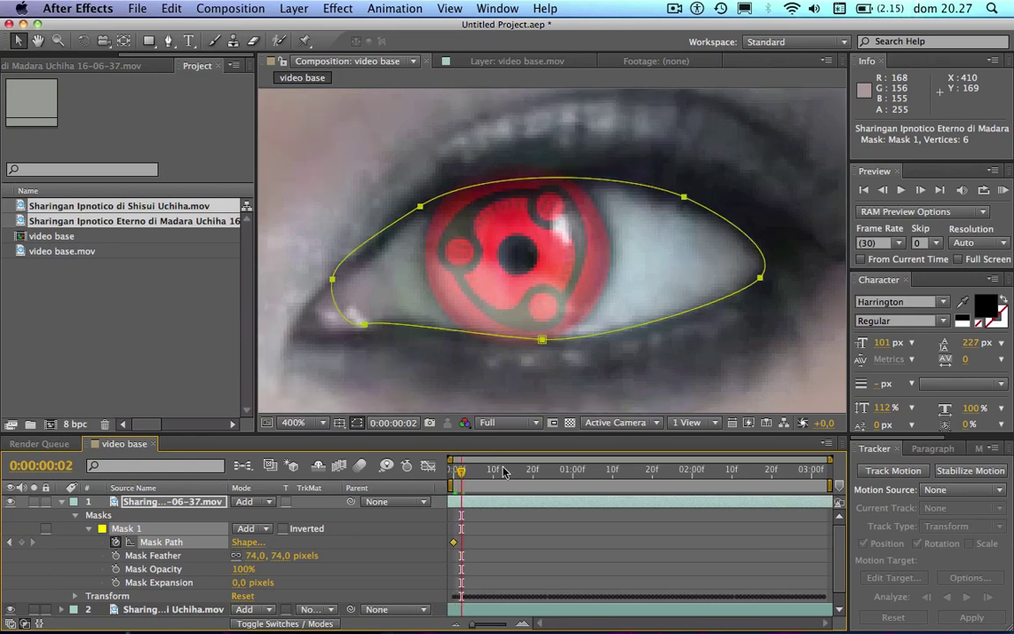
{"action": "left_click", "coordinate": [921, 192]}
{"action": "left_click", "coordinate": [920, 192]}
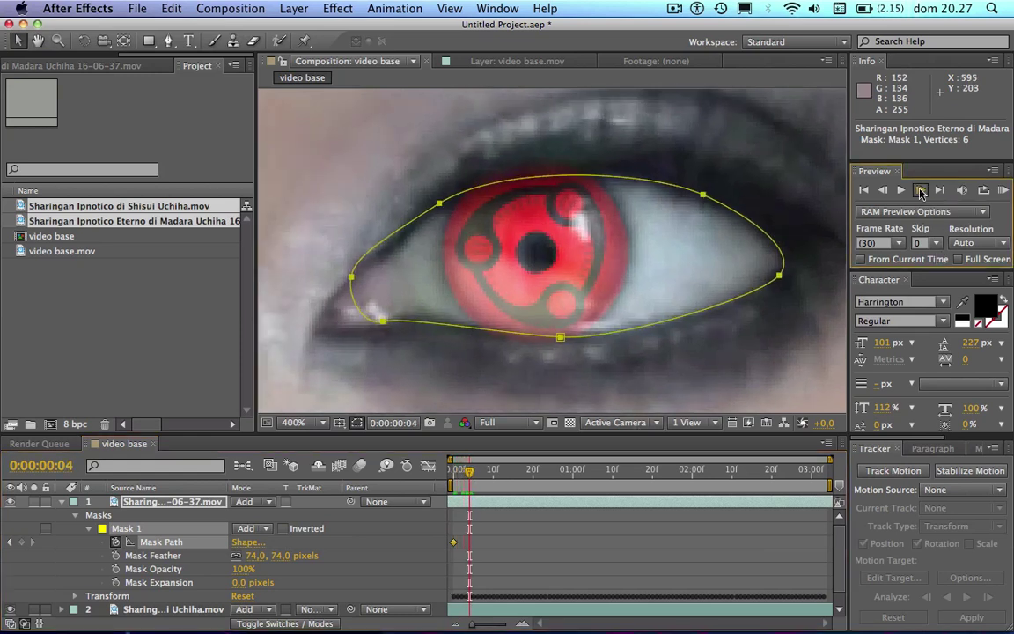
{"action": "left_click", "coordinate": [921, 192]}
{"action": "left_click", "coordinate": [921, 192]}
{"action": "left_click", "coordinate": [921, 192]}
{"action": "left_click", "coordinate": [921, 192]}
{"action": "left_click", "coordinate": [921, 192]}
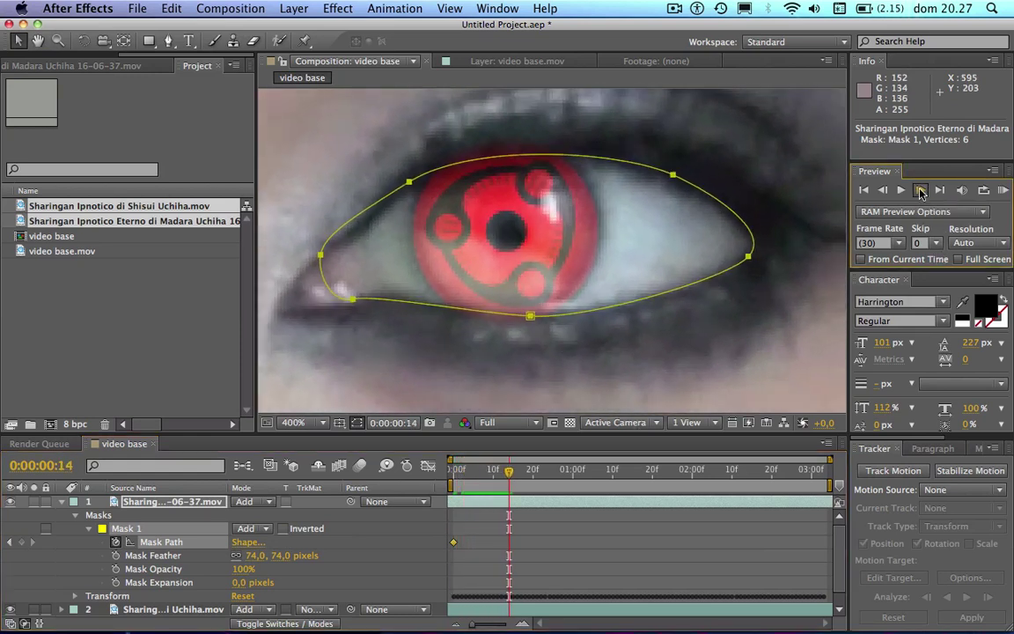
{"action": "left_click", "coordinate": [921, 192]}
{"action": "left_click", "coordinate": [920, 192]}
{"action": "left_click", "coordinate": [921, 192]}
{"action": "left_click", "coordinate": [920, 192]}
{"action": "left_click", "coordinate": [921, 192]}
{"action": "left_click", "coordinate": [921, 192]}
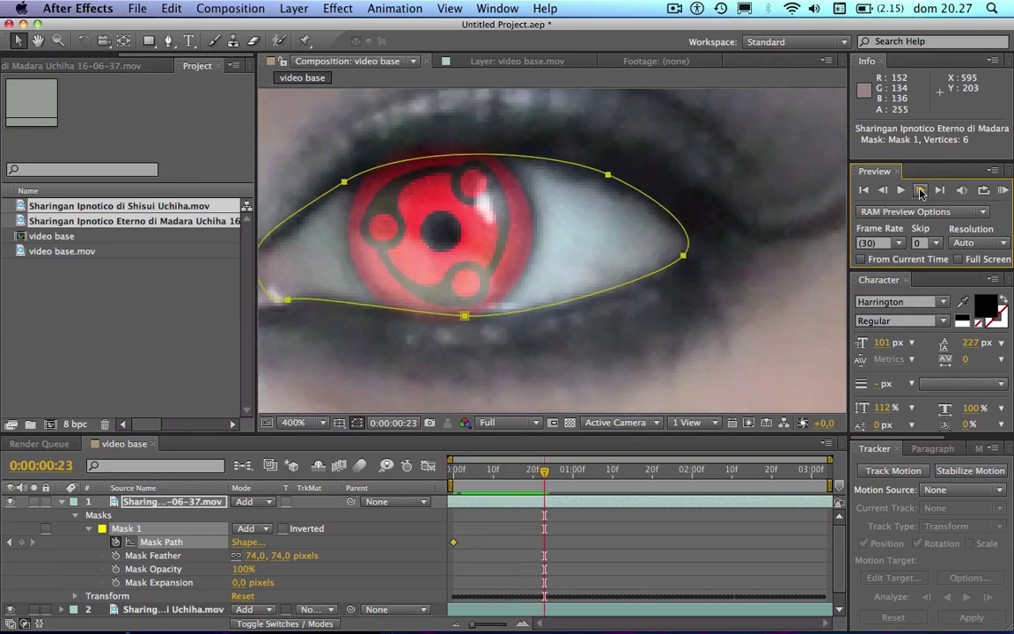
{"action": "left_click", "coordinate": [921, 192]}
{"action": "left_click", "coordinate": [921, 192]}
{"action": "left_click", "coordinate": [921, 192]}
{"action": "left_click", "coordinate": [921, 192]}
{"action": "left_click", "coordinate": [921, 192]}
{"action": "left_click", "coordinate": [921, 192]}
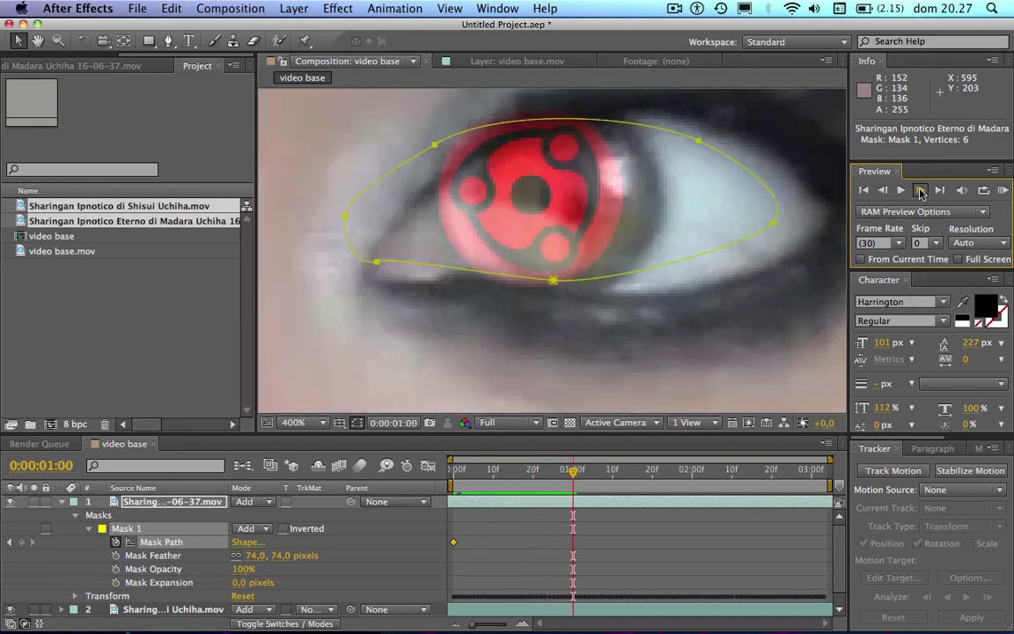
{"action": "left_click", "coordinate": [921, 192]}
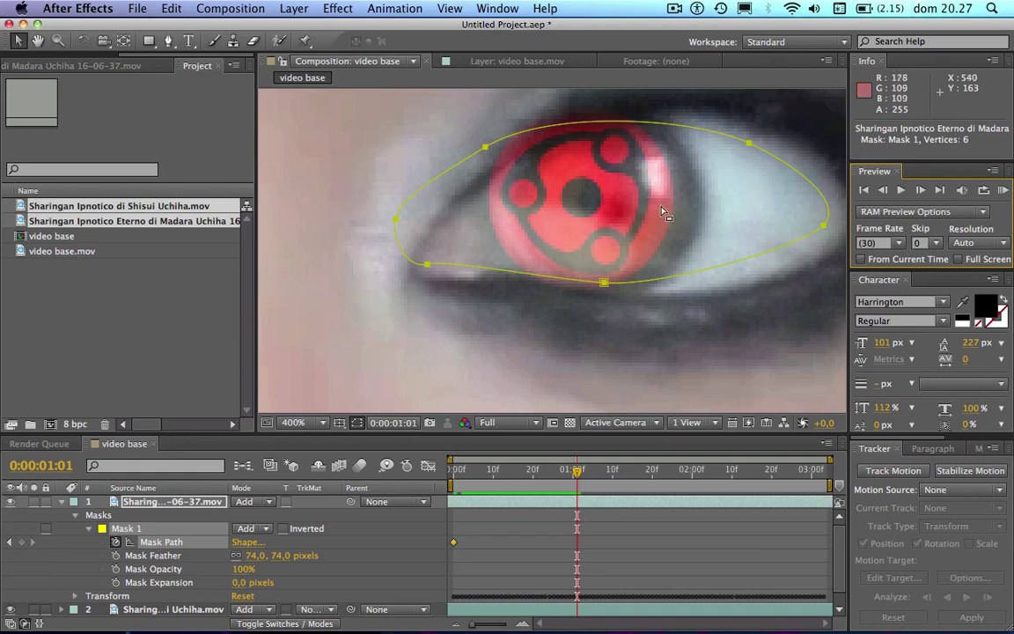
{"action": "left_click", "coordinate": [918, 192]}
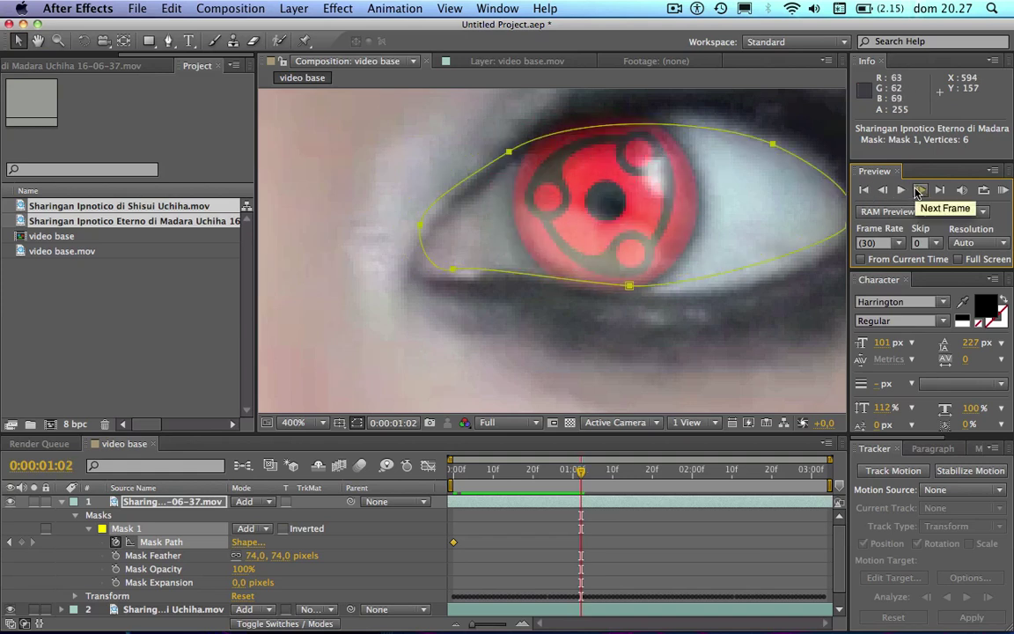
{"action": "left_click", "coordinate": [918, 193]}
{"action": "left_click", "coordinate": [918, 193]}
{"action": "left_click", "coordinate": [919, 193]}
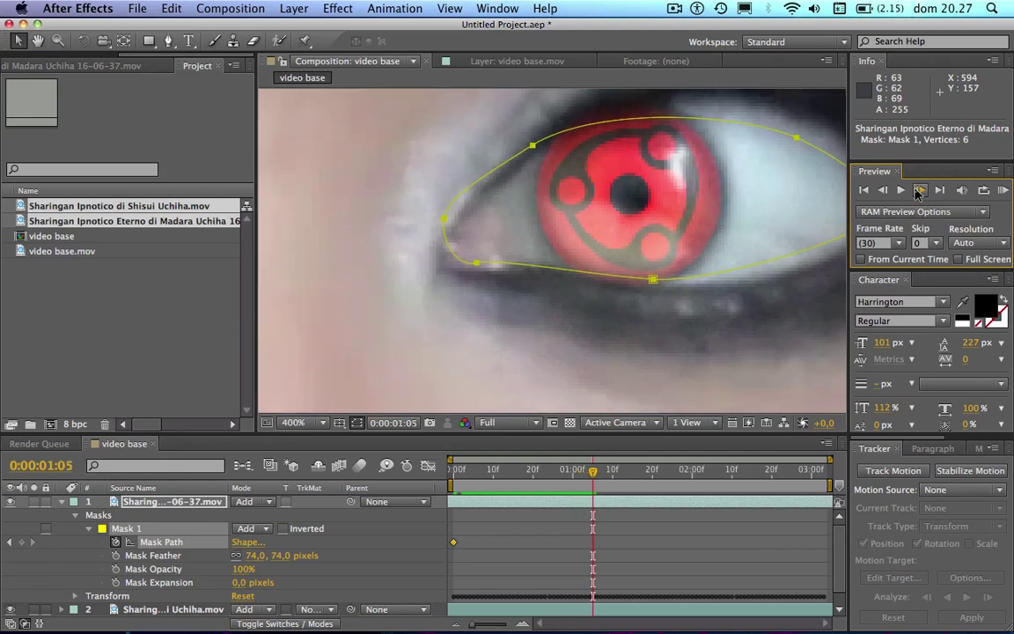
{"action": "left_click", "coordinate": [918, 192]}
{"action": "left_click", "coordinate": [918, 193]}
{"action": "left_click", "coordinate": [918, 192]}
{"action": "left_click", "coordinate": [918, 193]}
{"action": "left_click", "coordinate": [919, 192]}
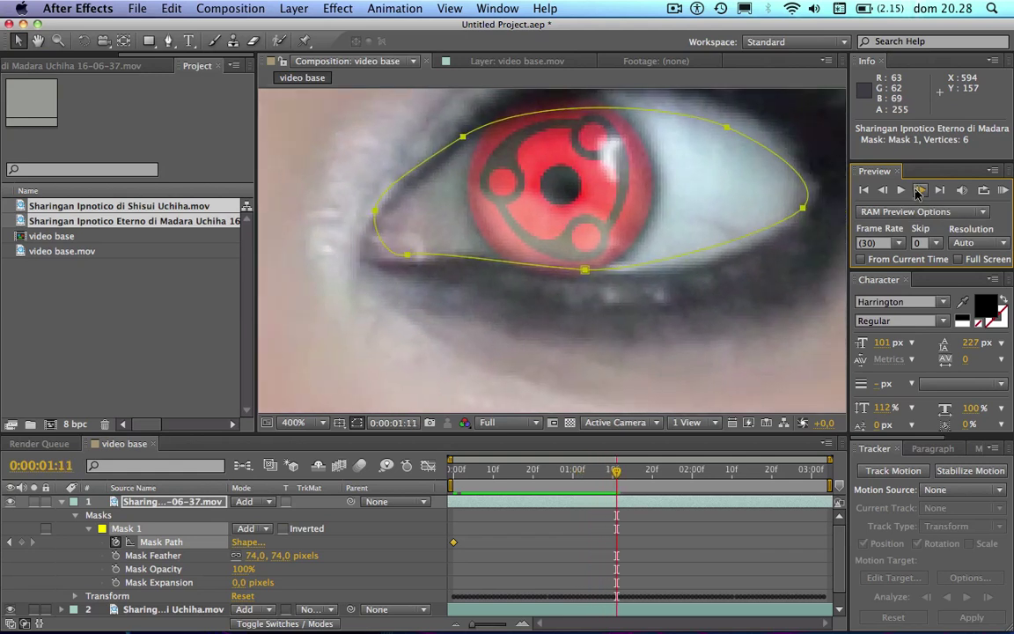
{"action": "left_click", "coordinate": [918, 192]}
{"action": "left_click", "coordinate": [919, 192]}
{"action": "left_click", "coordinate": [919, 193]}
{"action": "left_click", "coordinate": [918, 193]}
{"action": "left_click", "coordinate": [918, 193]}
{"action": "left_click", "coordinate": [918, 193]}
{"action": "left_click", "coordinate": [918, 193]}
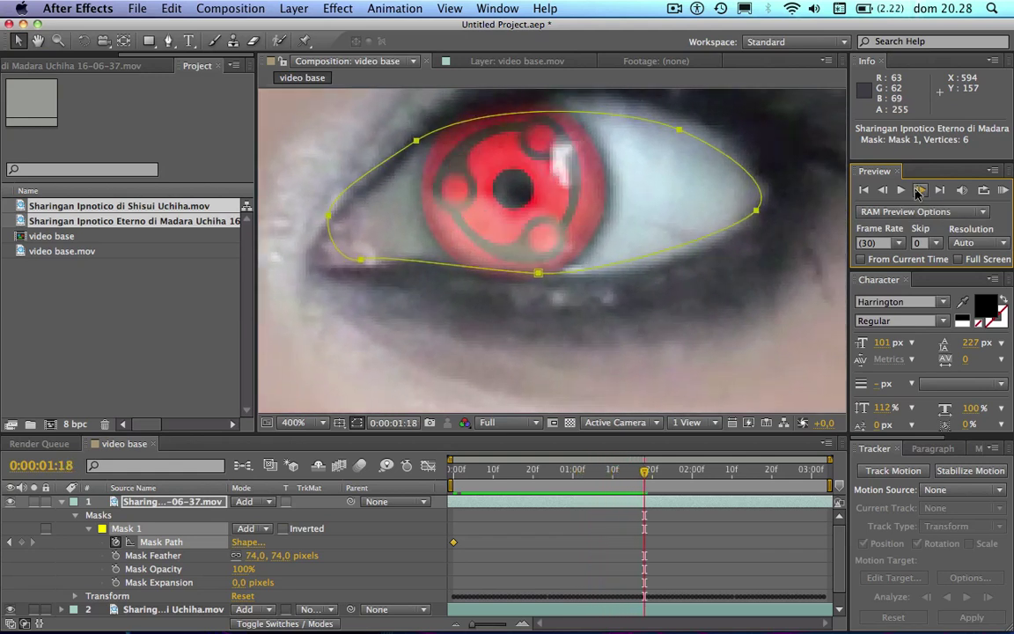
{"action": "left_click", "coordinate": [918, 193]}
{"action": "left_click", "coordinate": [918, 193]}
A few frames later, shift Mask 1 and refit its bottom and upper-right points to the eyelids.
{"action": "left_click_drag", "start_coordinate": [684, 289], "coordinate": [679, 342]}
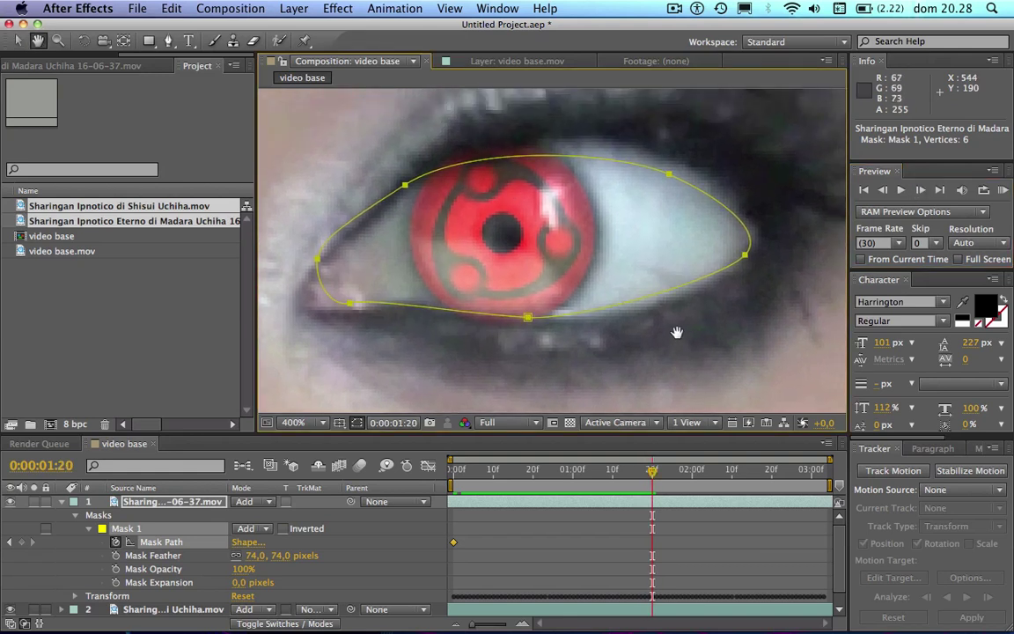
{"action": "key", "text": "v"}
{"action": "left_click", "coordinate": [920, 192]}
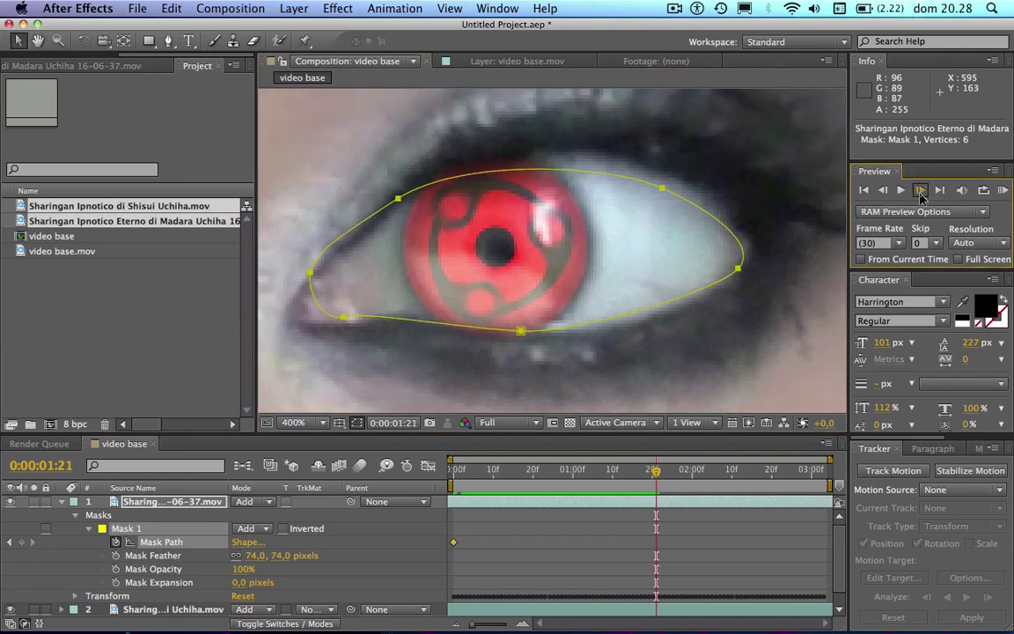
{"action": "left_click", "coordinate": [920, 192]}
{"action": "left_click", "coordinate": [920, 191]}
{"action": "left_click", "coordinate": [920, 191]}
{"action": "left_click", "coordinate": [920, 192]}
{"action": "left_click", "coordinate": [920, 192]}
{"action": "left_click", "coordinate": [920, 192]}
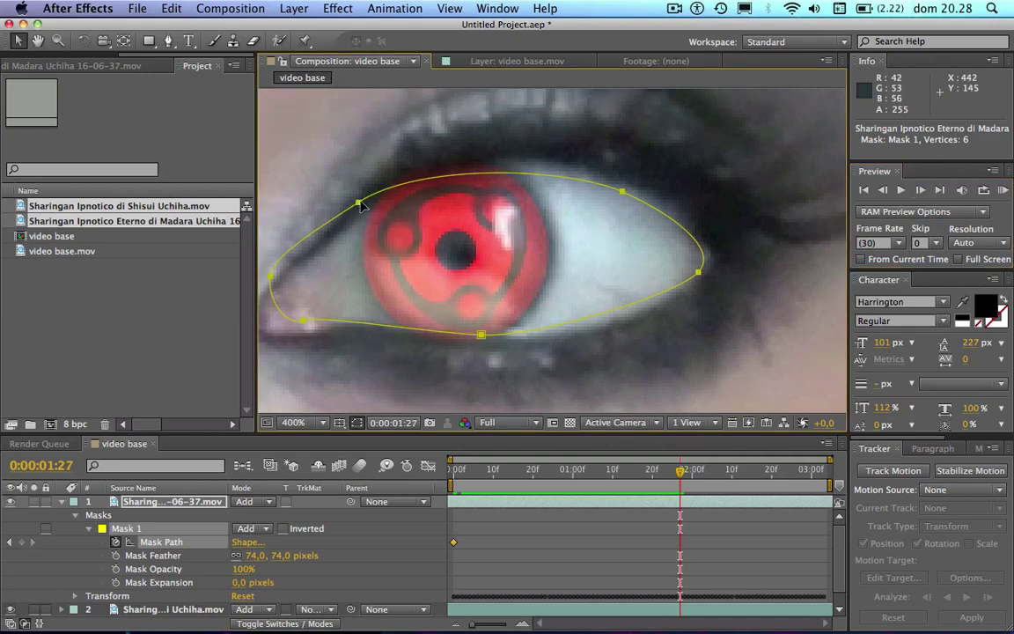
{"action": "left_click_drag", "start_coordinate": [361, 204], "coordinate": [365, 206]}
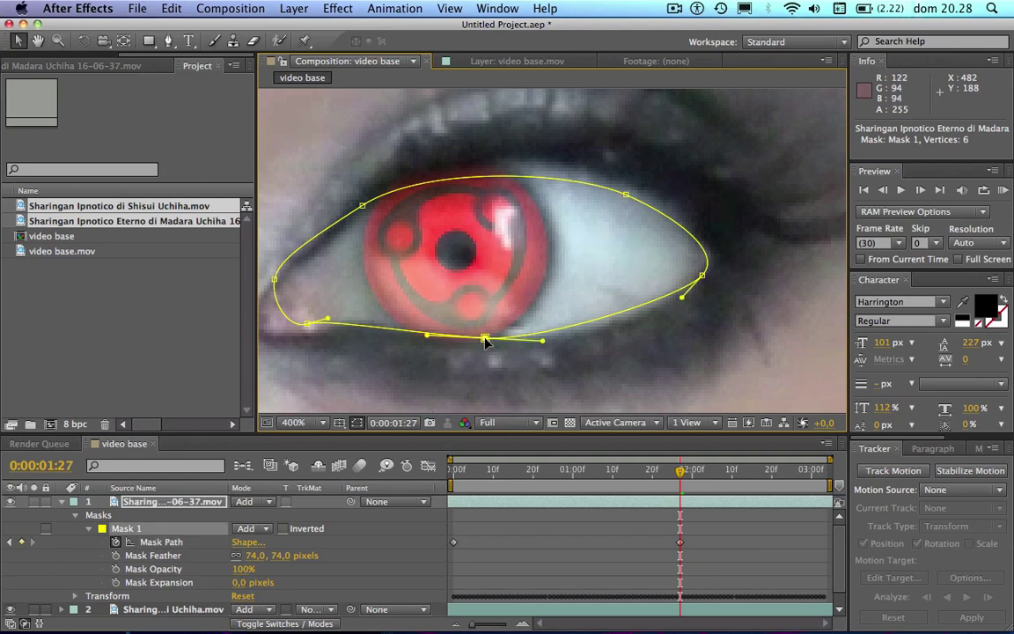
{"action": "left_click_drag", "start_coordinate": [486, 342], "coordinate": [455, 340]}
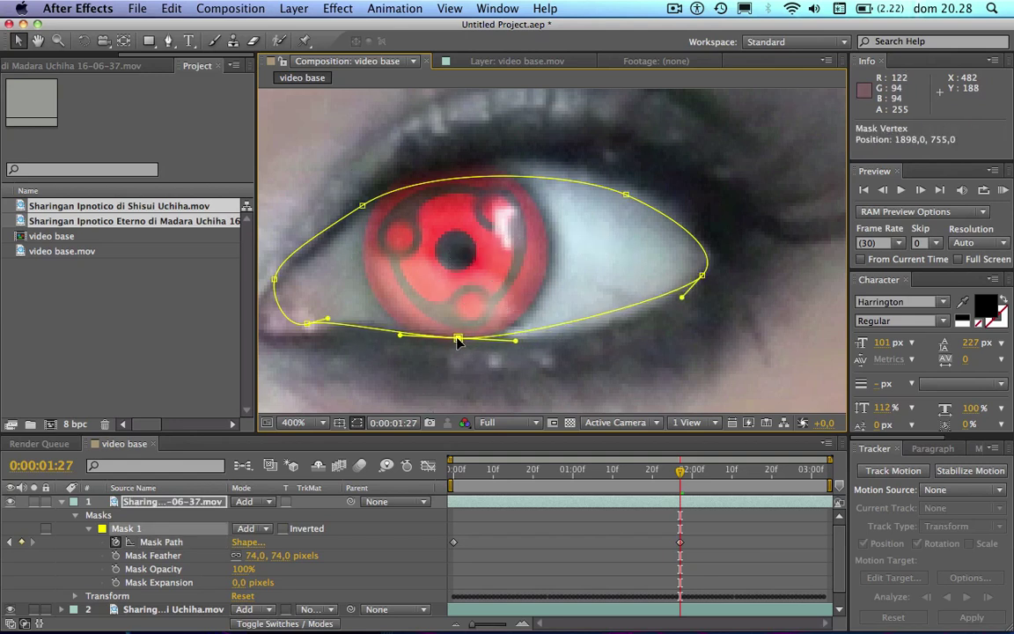
{"action": "left_click", "coordinate": [362, 208]}
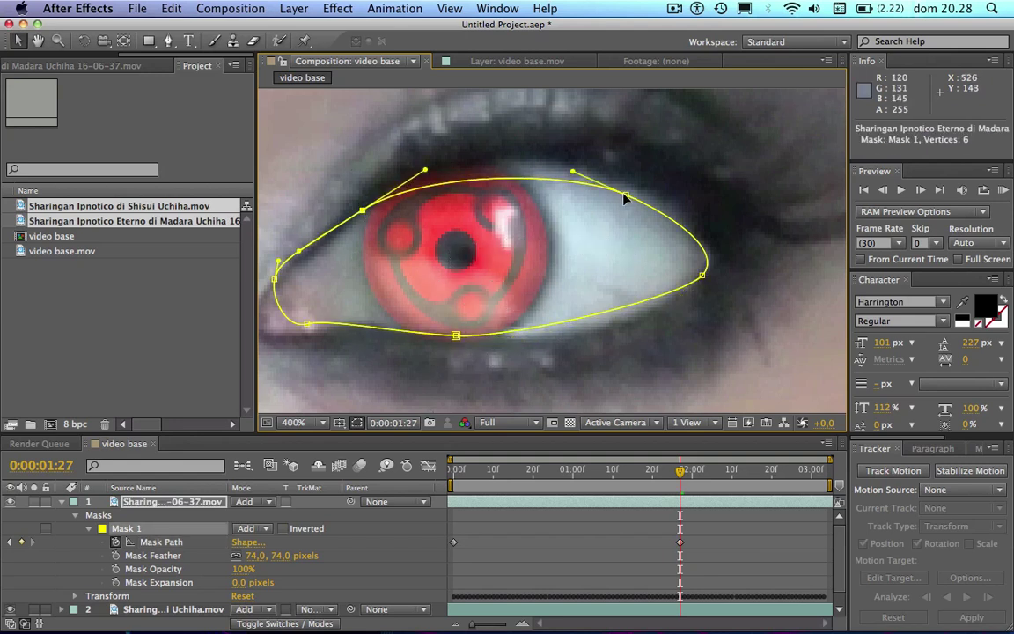
{"action": "left_click_drag", "start_coordinate": [623, 197], "coordinate": [611, 172]}
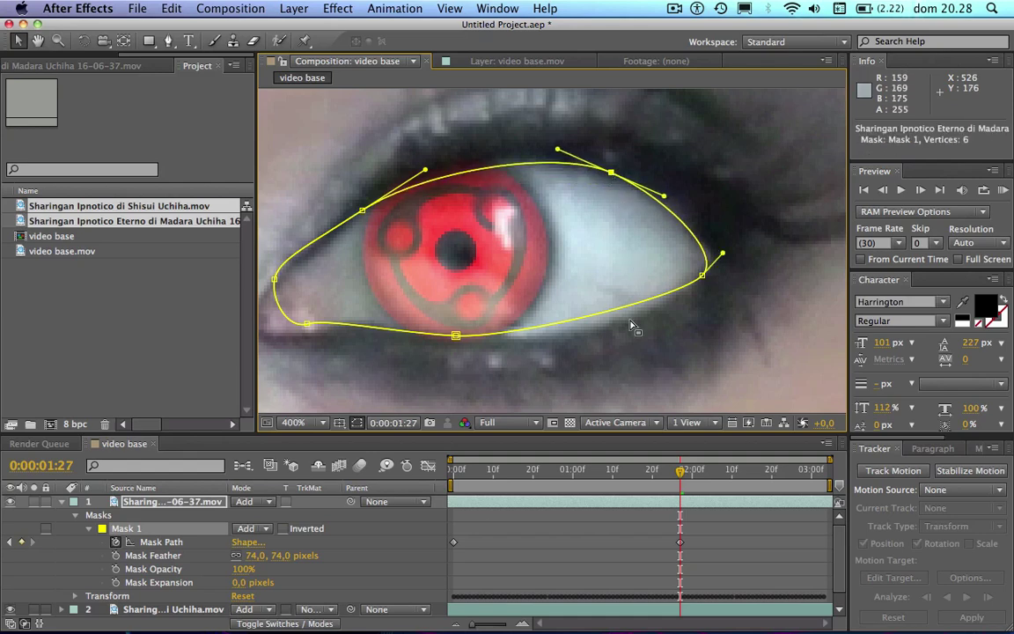
Four frames on, lower Mask 1's upper-right and upper-left points to follow the eyelid.
{"action": "left_click", "coordinate": [920, 191]}
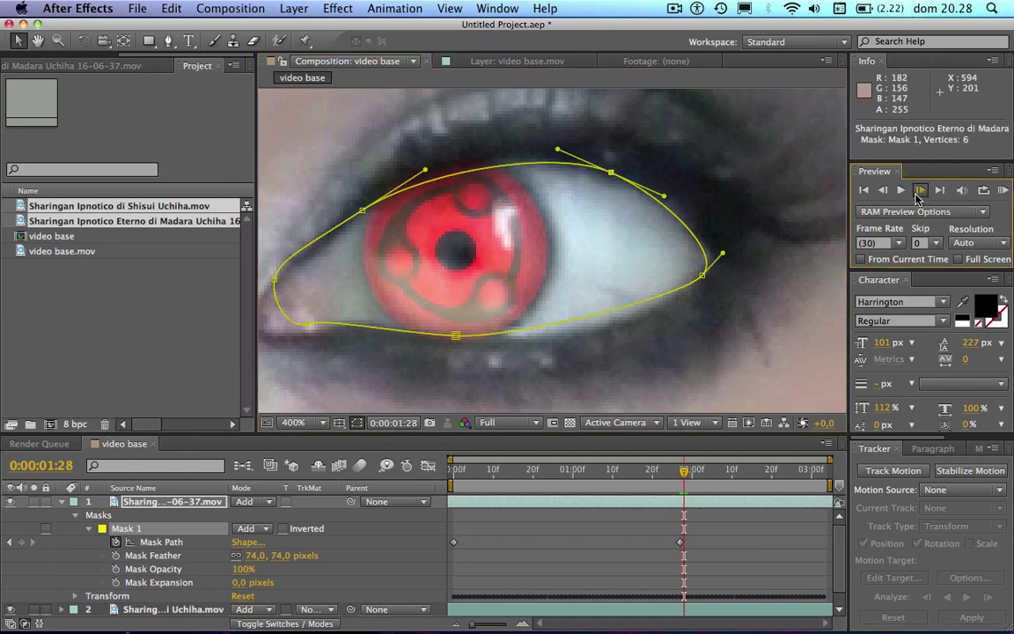
{"action": "left_click", "coordinate": [920, 191]}
{"action": "left_click", "coordinate": [920, 191]}
{"action": "left_click", "coordinate": [920, 191]}
{"action": "left_click", "coordinate": [920, 191]}
{"action": "left_click", "coordinate": [920, 191]}
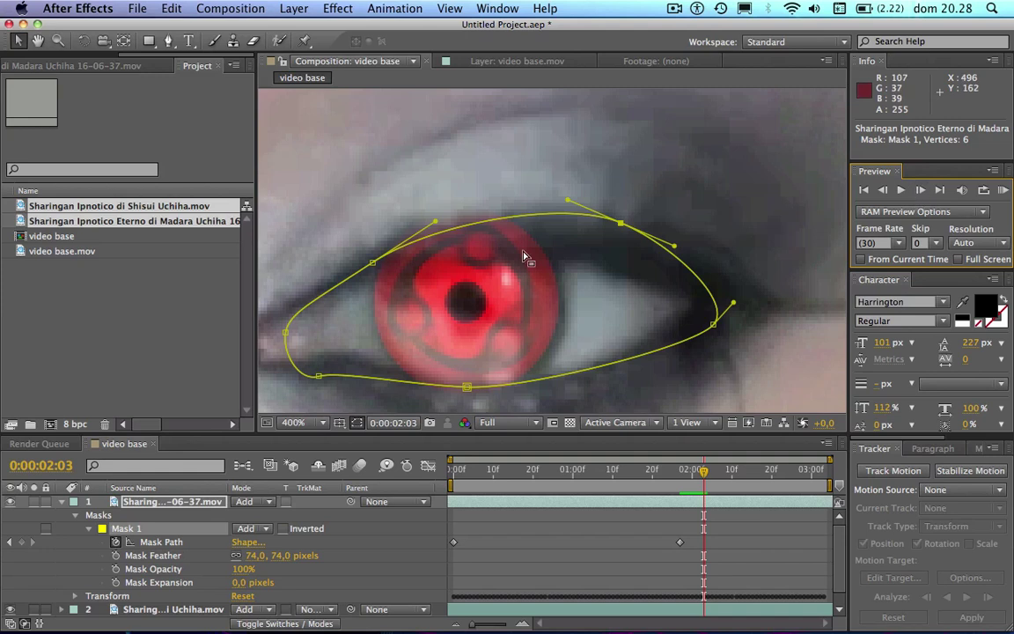
{"action": "left_click", "coordinate": [620, 227]}
{"action": "left_click", "coordinate": [621, 226]}
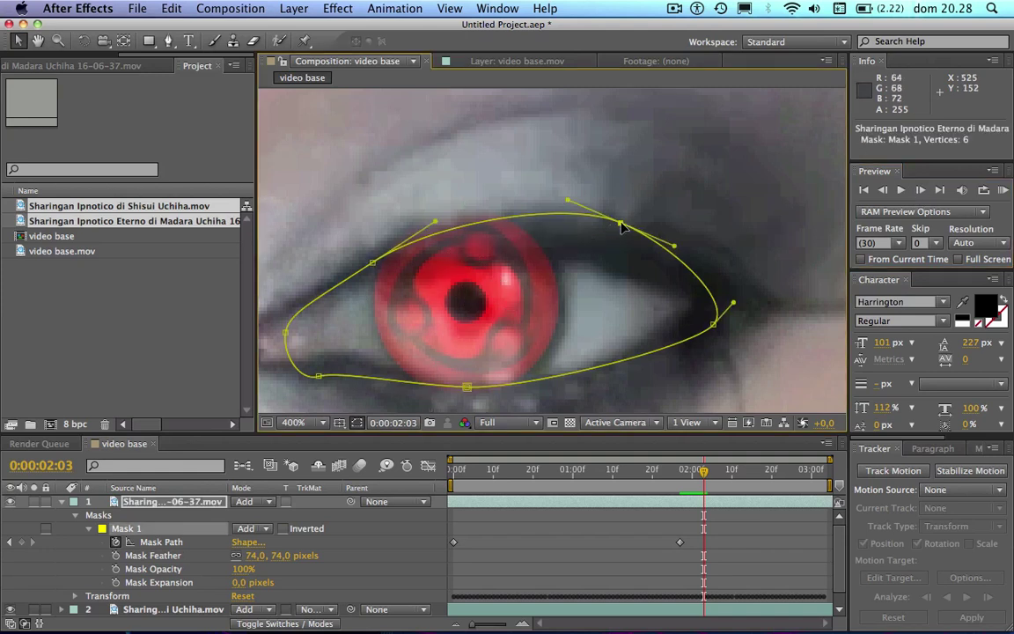
{"action": "left_click_drag", "start_coordinate": [621, 227], "coordinate": [625, 270]}
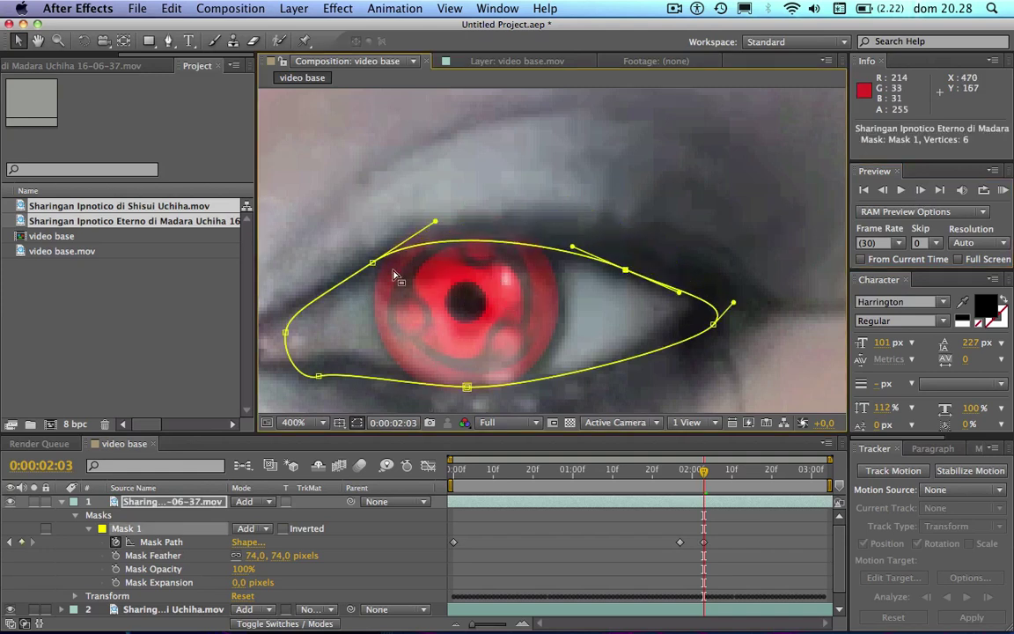
{"action": "left_click_drag", "start_coordinate": [372, 266], "coordinate": [370, 277]}
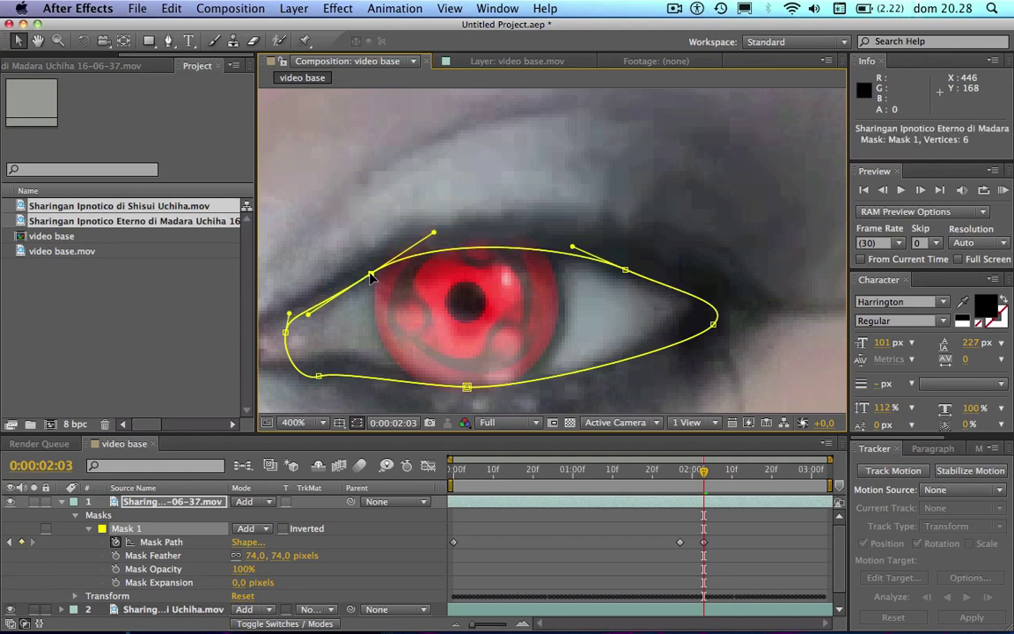
Advance several frames and raise Mask 1's bottom point to the lower eyelid.
{"action": "left_click", "coordinate": [921, 188]}
{"action": "left_click", "coordinate": [920, 187]}
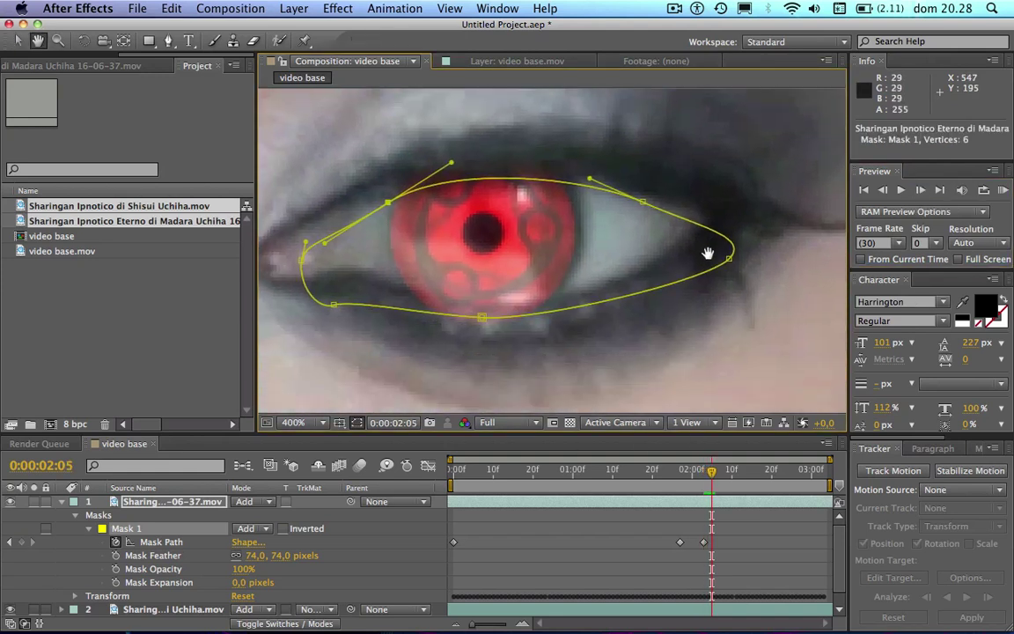
{"action": "left_click_drag", "start_coordinate": [708, 254], "coordinate": [709, 227]}
{"action": "left_click", "coordinate": [921, 190]}
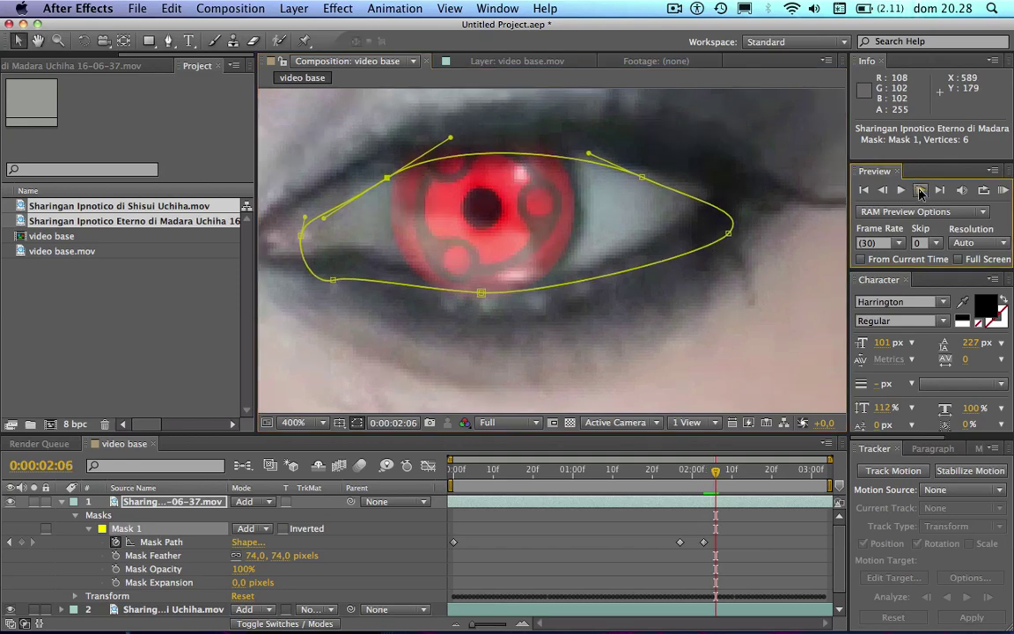
{"action": "left_click", "coordinate": [921, 190]}
{"action": "left_click", "coordinate": [921, 190]}
{"action": "left_click", "coordinate": [921, 190]}
{"action": "left_click", "coordinate": [920, 190]}
{"action": "left_click", "coordinate": [921, 191]}
{"action": "left_click", "coordinate": [921, 190]}
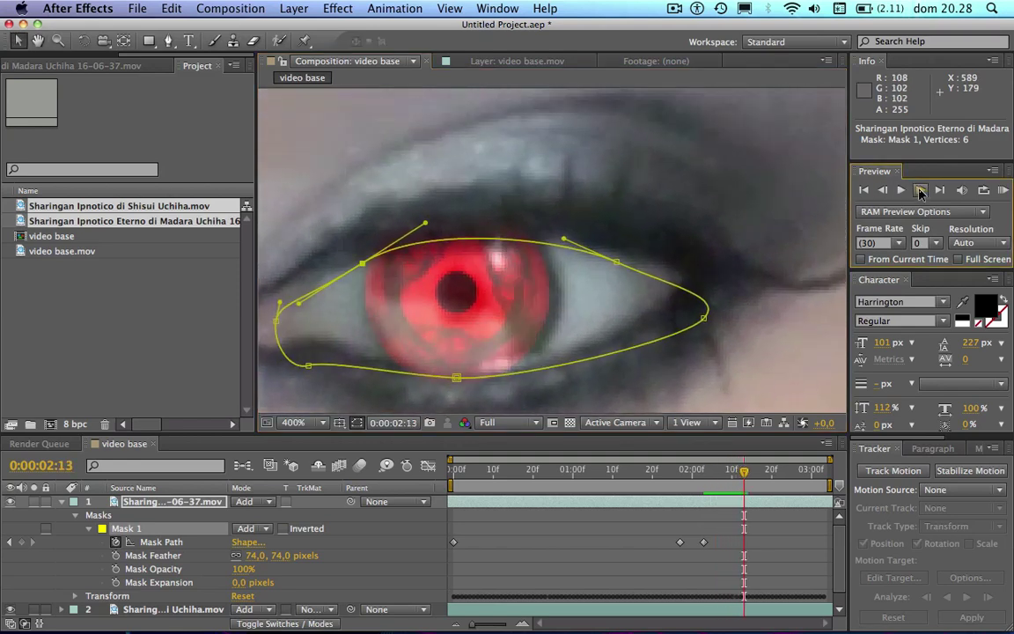
{"action": "left_click", "coordinate": [920, 190]}
{"action": "left_click", "coordinate": [921, 190]}
{"action": "left_click", "coordinate": [921, 190]}
{"action": "mouse_move", "coordinate": [718, 287]}
{"action": "left_mouse_down"}
{"action": "mouse_move", "coordinate": [735, 329]}
{"action": "mouse_move", "coordinate": [754, 208]}
{"action": "left_mouse_up"}
{"action": "key", "text": "v"}
{"action": "left_click_drag", "start_coordinate": [493, 296], "coordinate": [495, 290]}
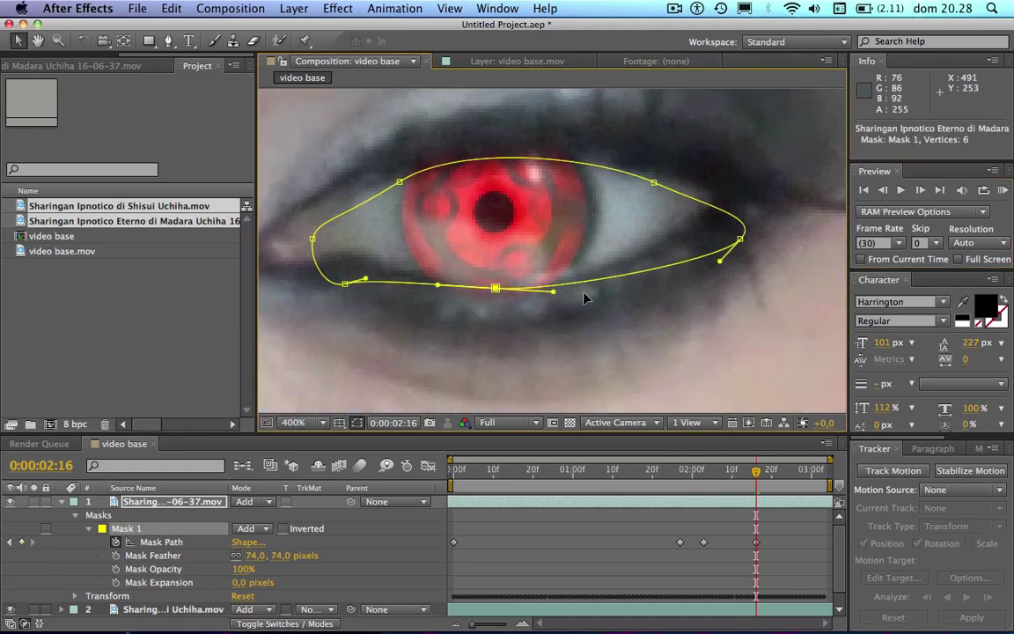
Near the clip's end, move Mask 1 down-right and raise its top edge to the upper eyelid.
{"action": "left_click", "coordinate": [919, 193]}
{"action": "left_click", "coordinate": [918, 193]}
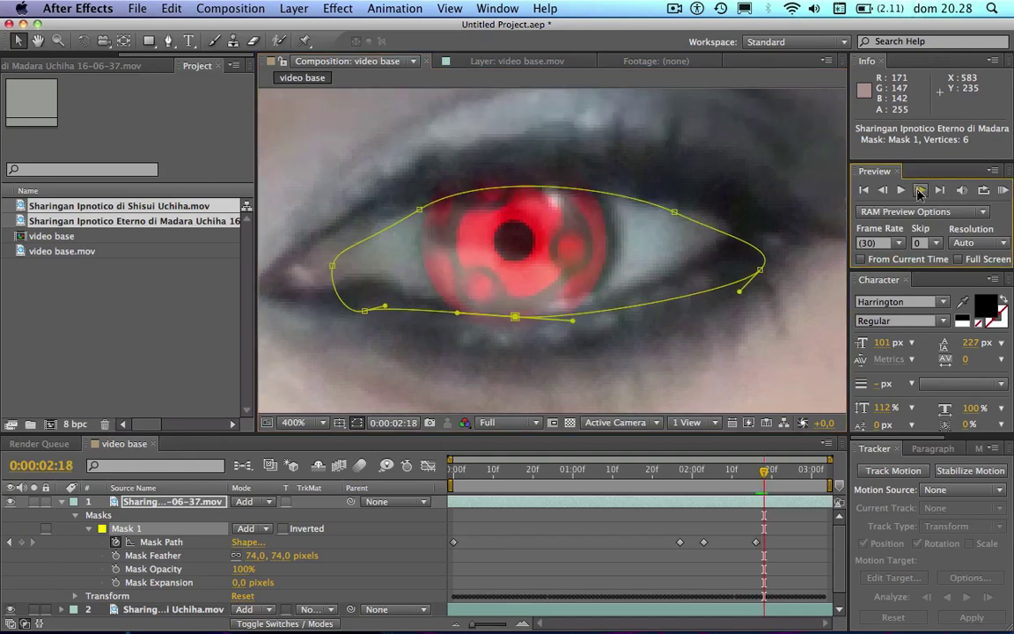
{"action": "left_click", "coordinate": [919, 193]}
{"action": "left_click", "coordinate": [919, 192]}
{"action": "left_click", "coordinate": [919, 193]}
{"action": "left_click", "coordinate": [919, 193]}
{"action": "left_click", "coordinate": [918, 193]}
{"action": "left_click", "coordinate": [918, 193]}
{"action": "left_click", "coordinate": [918, 193]}
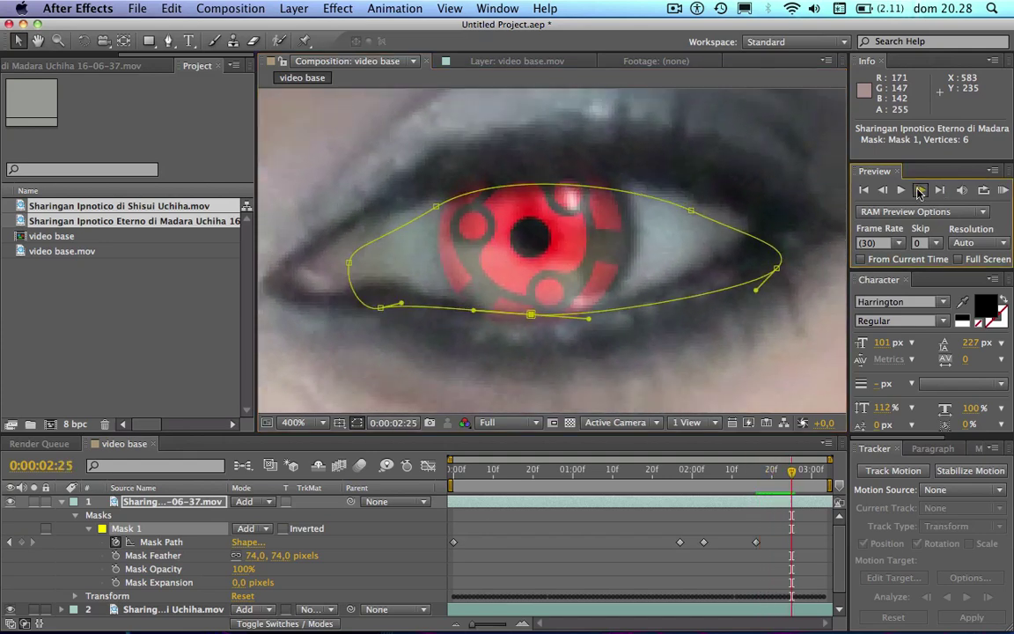
{"action": "left_click", "coordinate": [918, 193]}
{"action": "left_click", "coordinate": [918, 192]}
{"action": "left_click", "coordinate": [918, 193]}
{"action": "left_click_drag", "start_coordinate": [635, 188], "coordinate": [656, 249]}
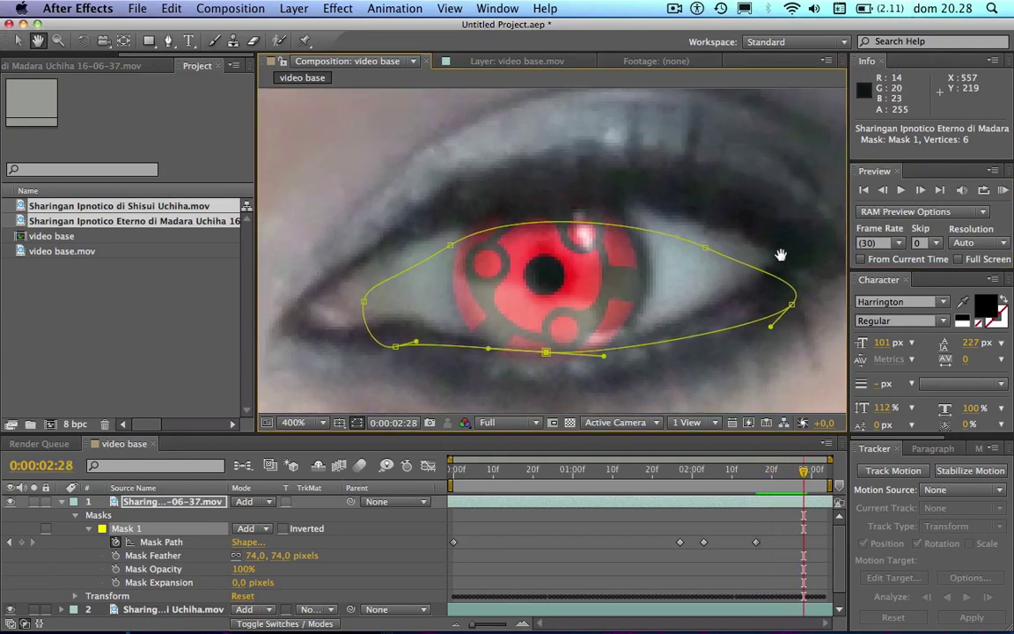
{"action": "left_click", "coordinate": [694, 248]}
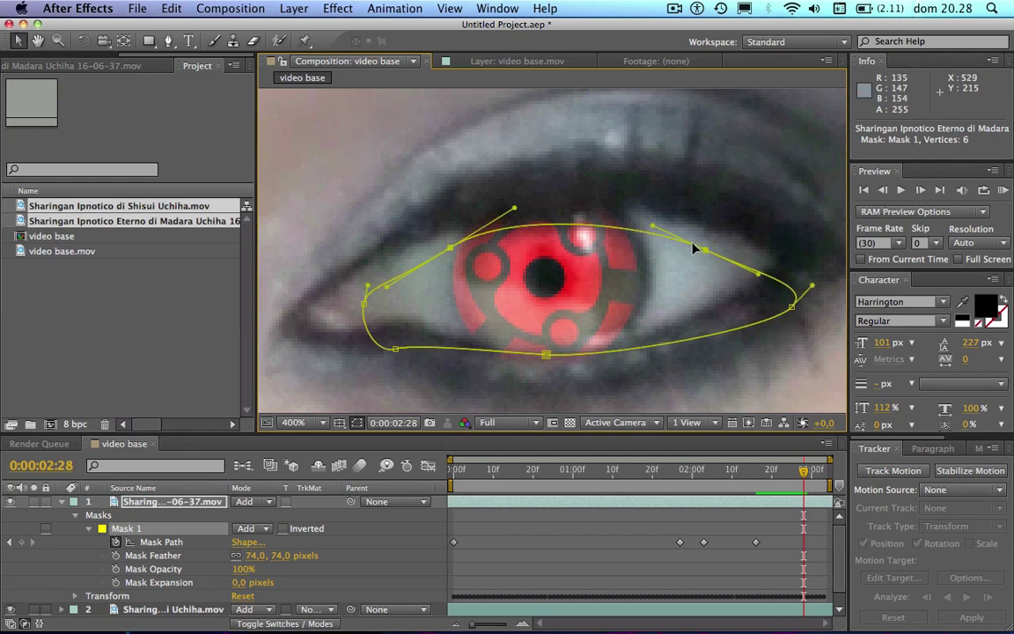
{"action": "left_click_drag", "start_coordinate": [652, 227], "coordinate": [649, 221]}
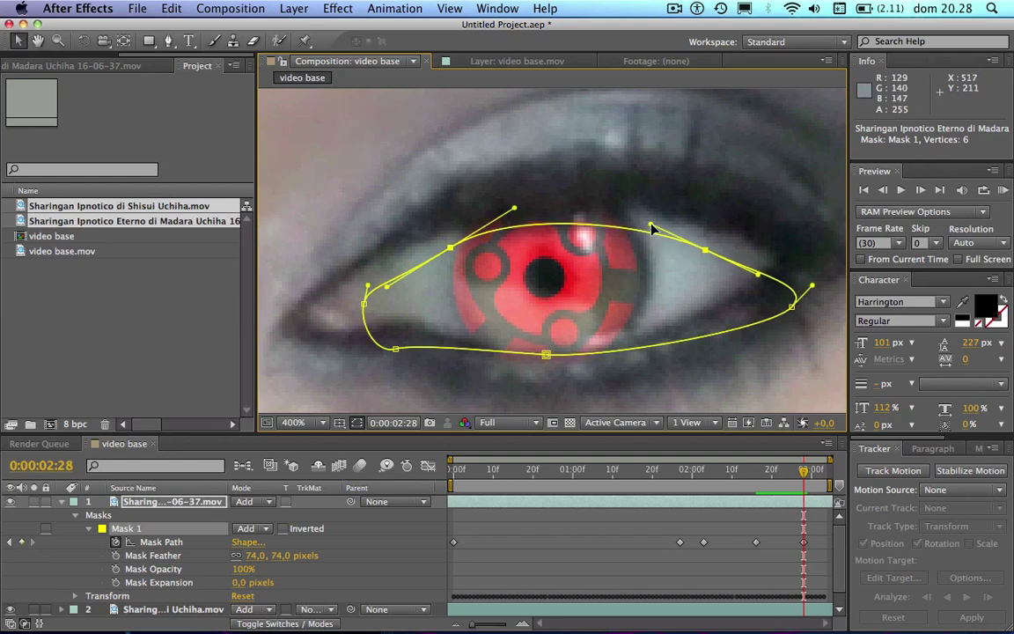
{"action": "left_click_drag", "start_coordinate": [705, 252], "coordinate": [706, 228]}
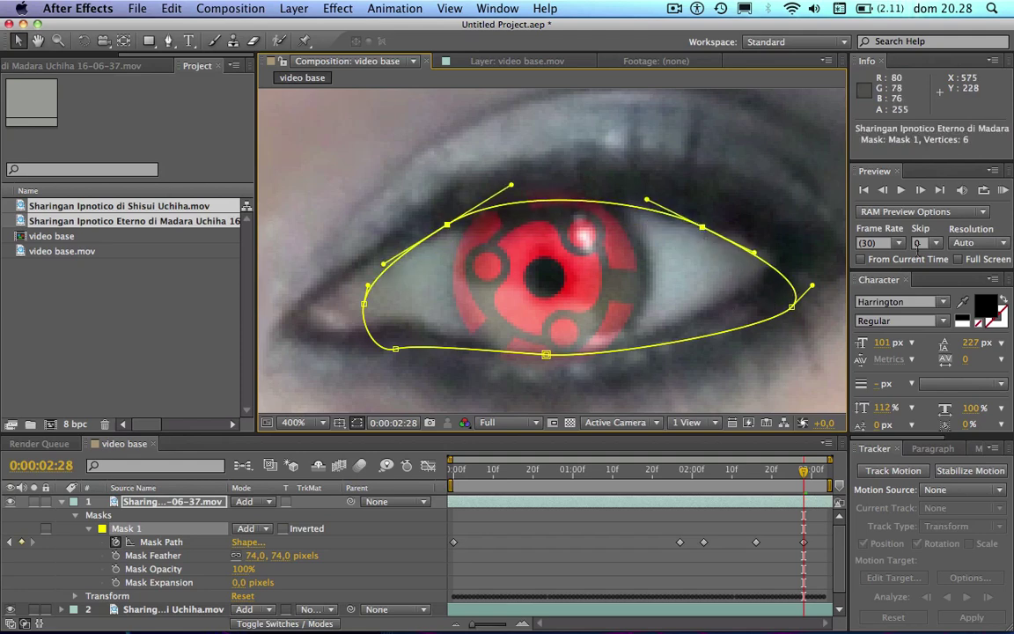
{"action": "left_click", "coordinate": [922, 197]}
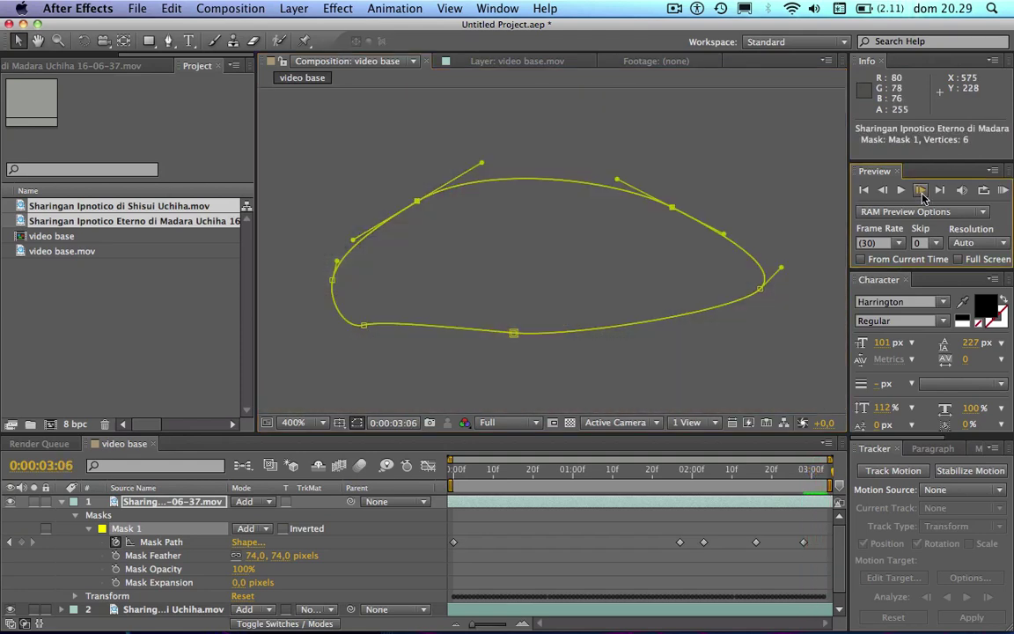
Return to the first frame and set the viewer zoom to 200%.
{"action": "key", "text": "Home"}
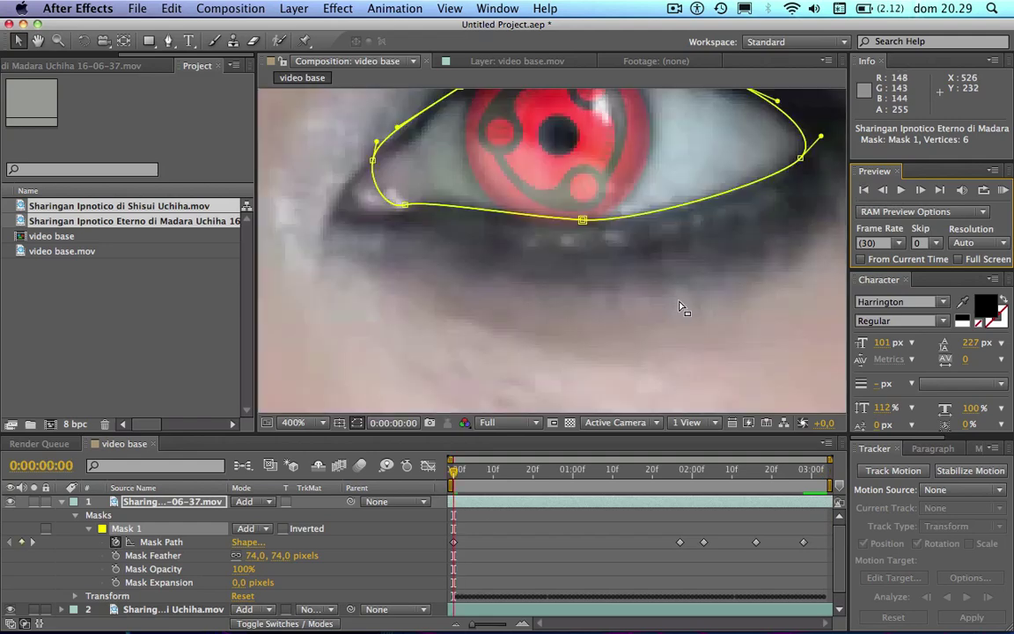
{"action": "key", "text": "comma"}
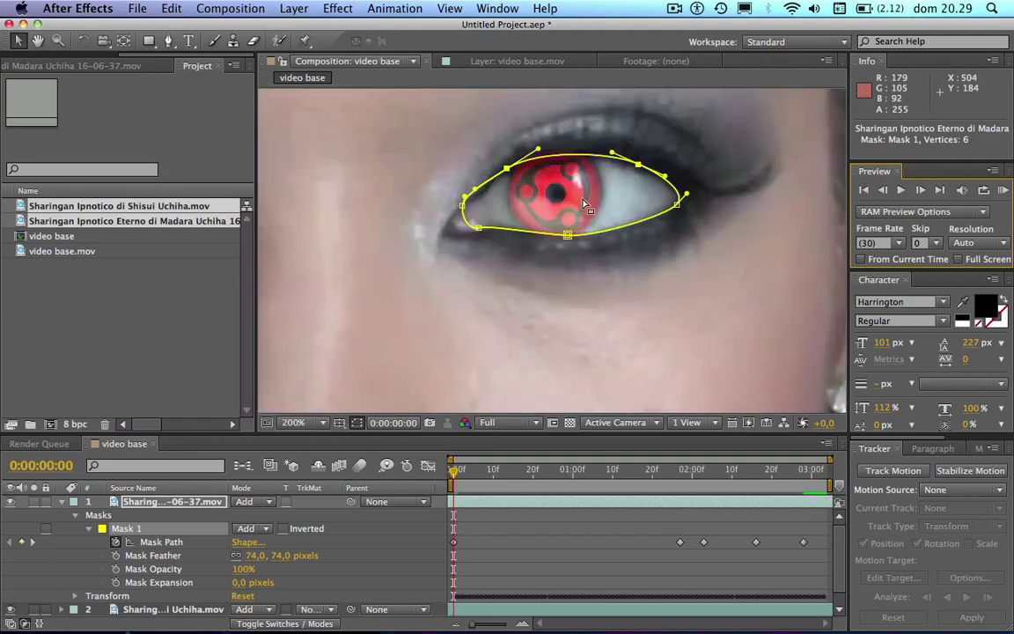
{"action": "key", "text": "period"}
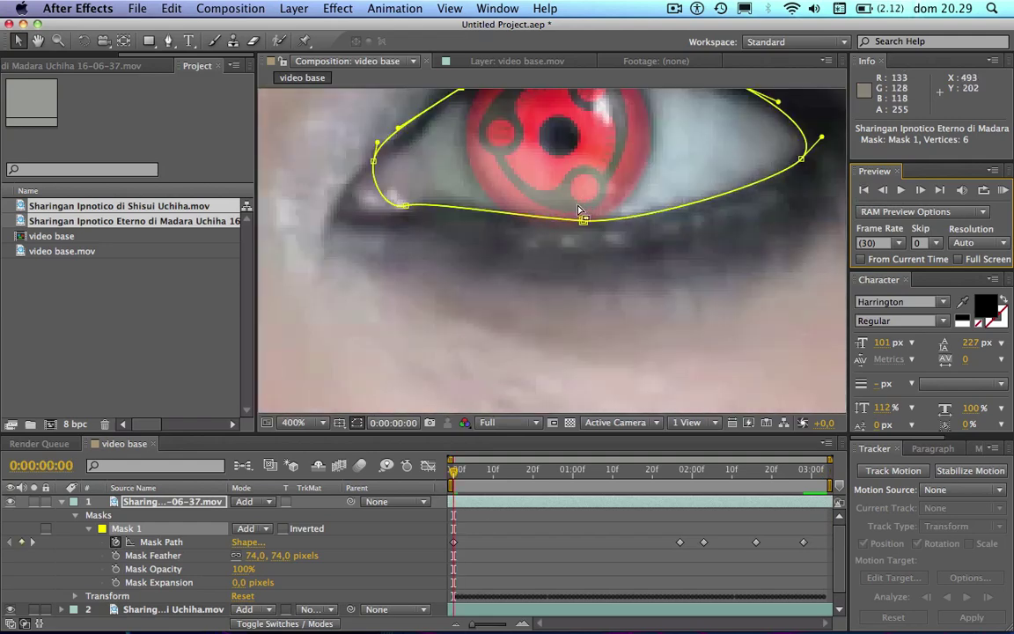
{"action": "key", "text": "comma"}
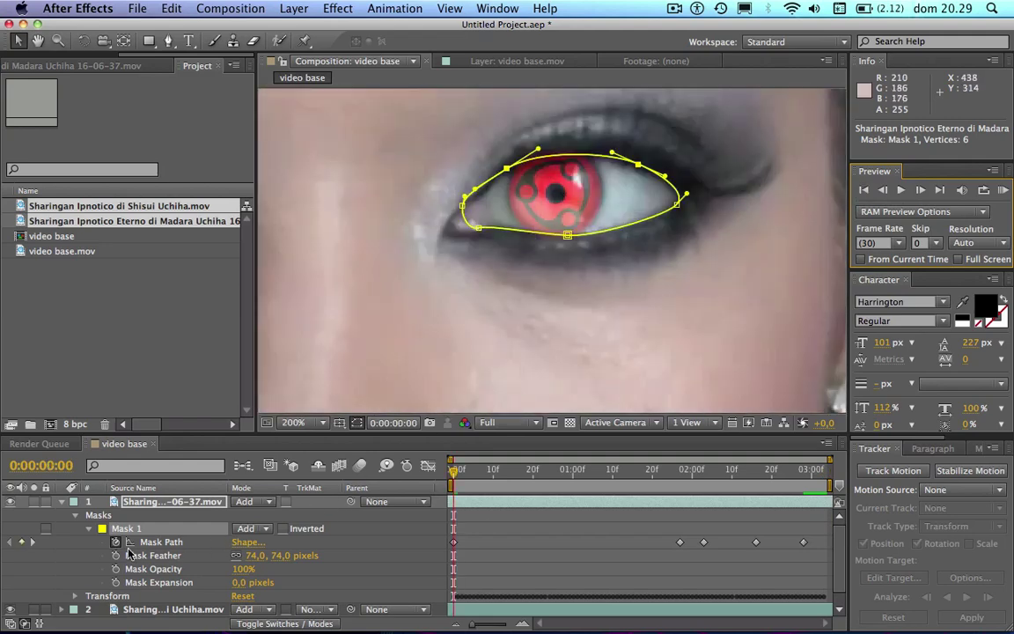
Collapse Mask 1 and Masks, show the overlay layer's Transform properties, and preview the motion.
{"action": "left_click", "coordinate": [85, 528]}
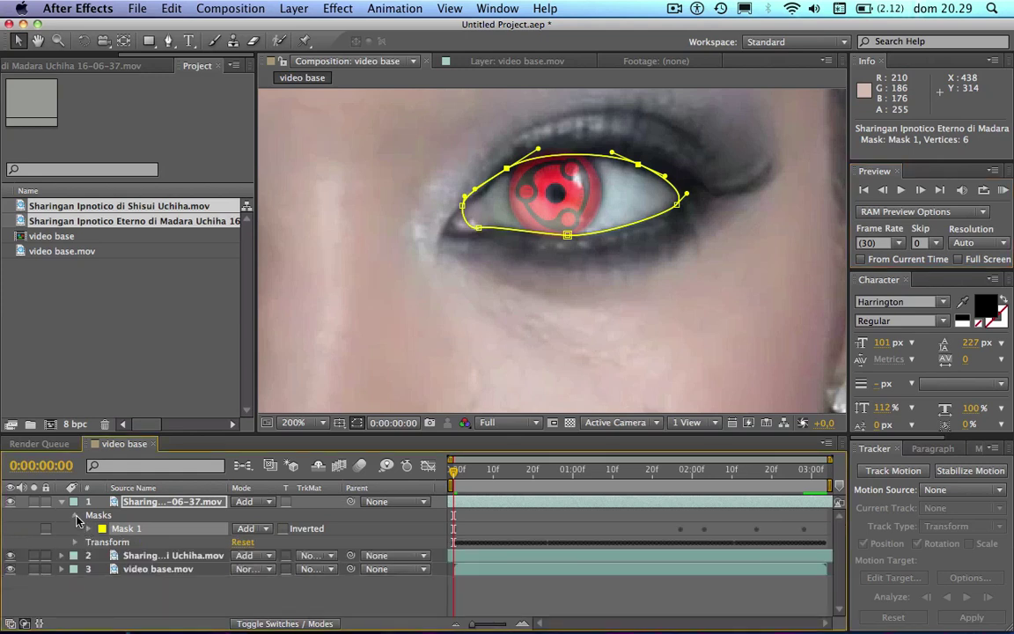
{"action": "left_click", "coordinate": [75, 515]}
{"action": "left_click", "coordinate": [62, 502]}
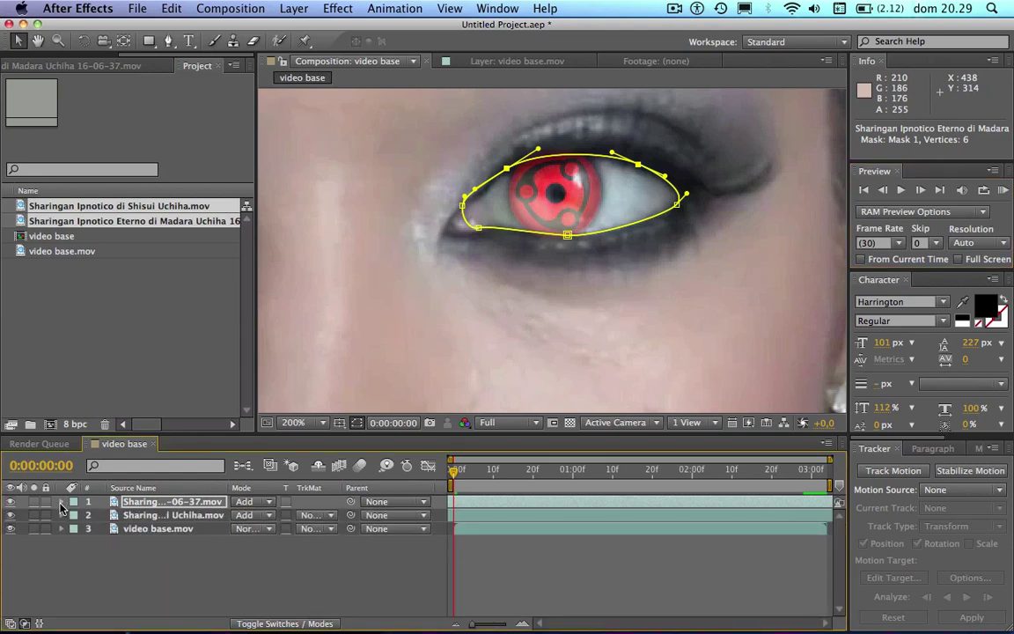
{"action": "left_click", "coordinate": [62, 502]}
{"action": "left_click", "coordinate": [75, 528]}
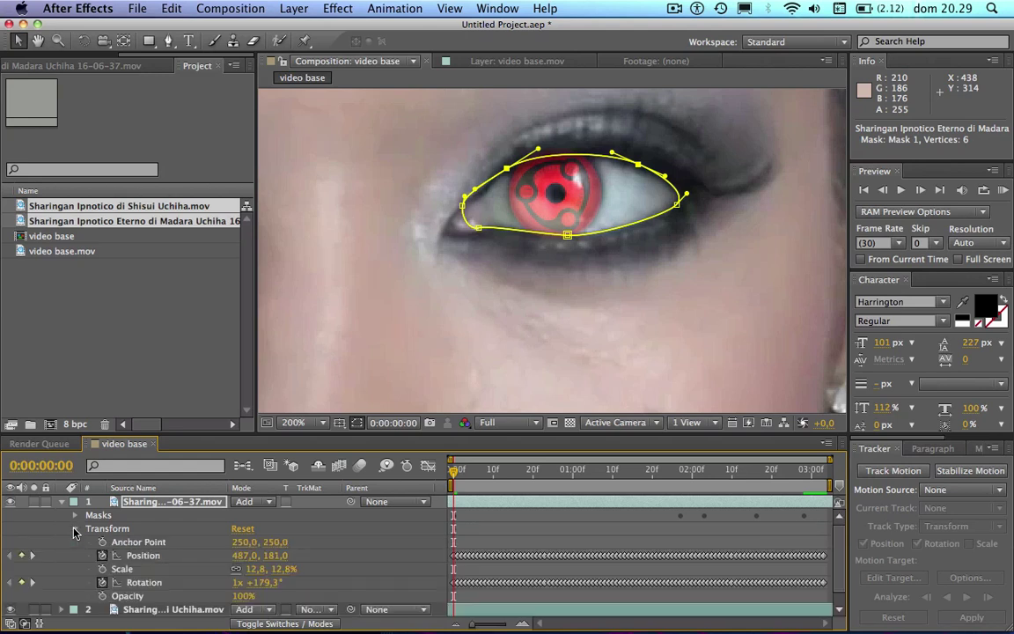
{"action": "left_click", "coordinate": [922, 191]}
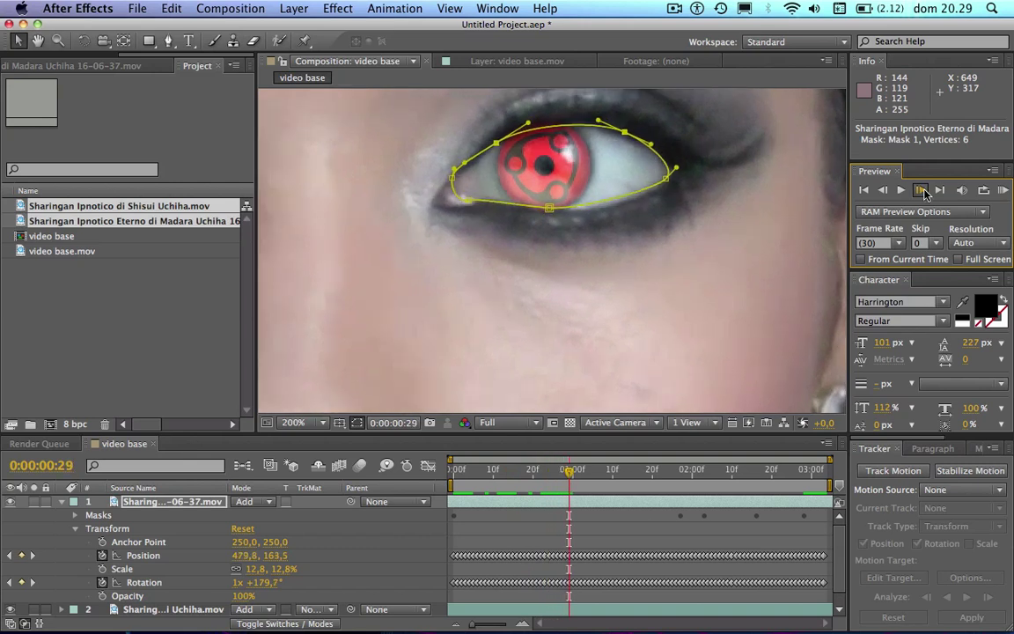
{"action": "left_click", "coordinate": [887, 191]}
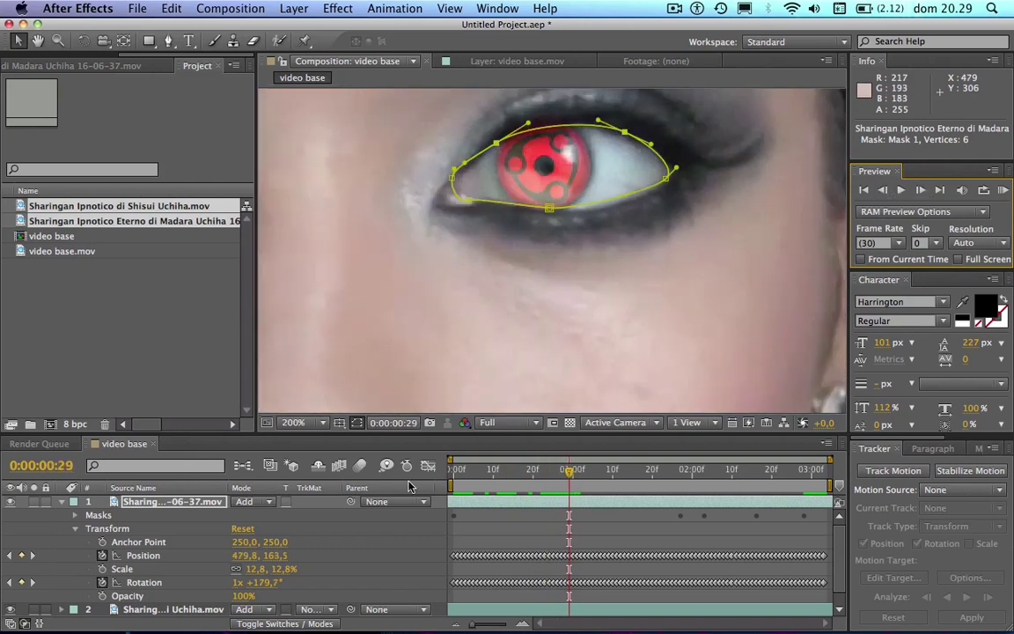
Keyframe the overlay's Anchor Point at 333,0, 256,0.
{"action": "left_click", "coordinate": [102, 542]}
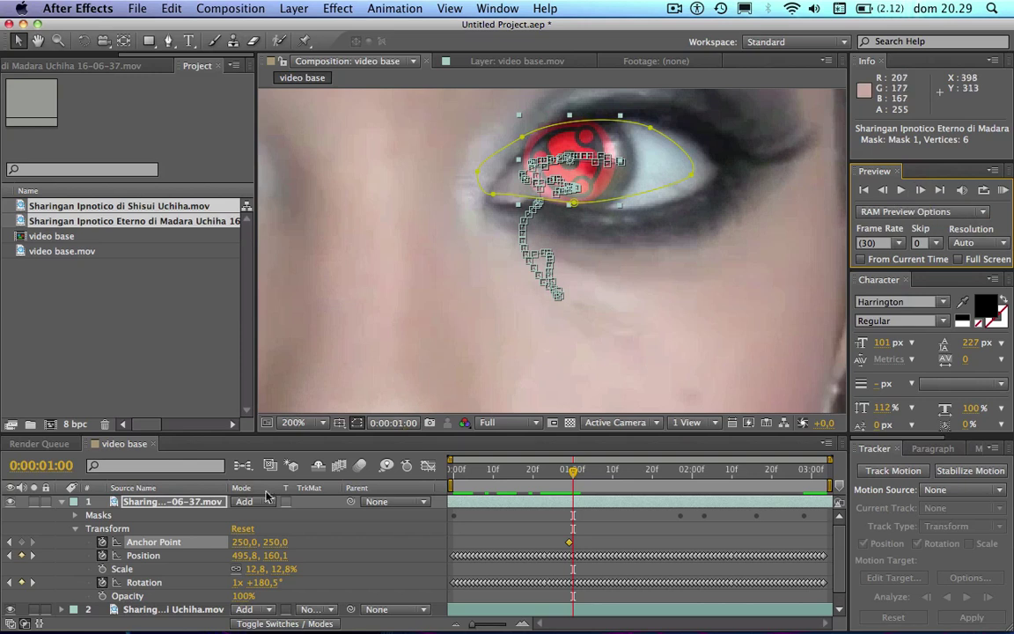
{"action": "mouse_move", "coordinate": [246, 544]}
{"action": "left_mouse_down"}
{"action": "mouse_move", "coordinate": [280, 540]}
{"action": "mouse_move", "coordinate": [253, 542]}
{"action": "left_mouse_up"}
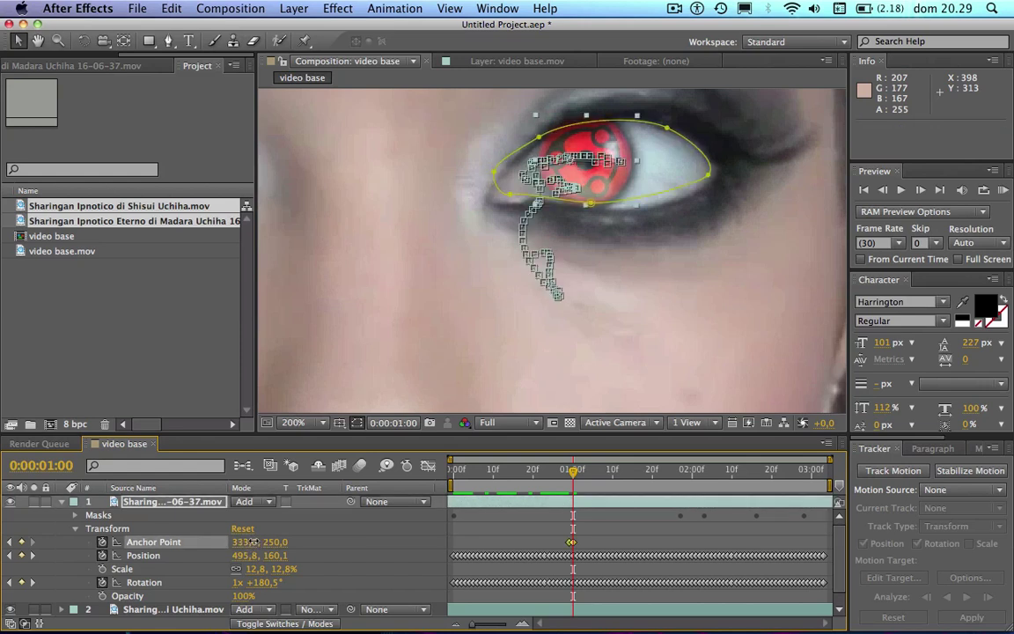
{"action": "key", "text": "Return"}
{"action": "left_click", "coordinate": [292, 551]}
{"action": "left_click", "coordinate": [276, 549]}
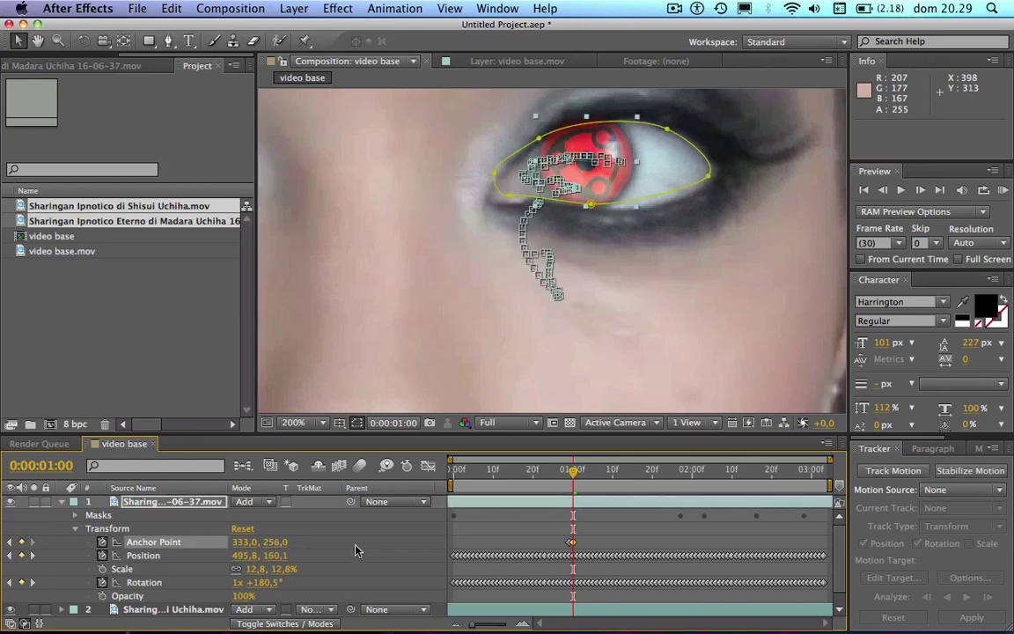
Two frames later, set Anchor Point X to 273,0 to recenter the overlay on the iris.
{"action": "left_click", "coordinate": [923, 194]}
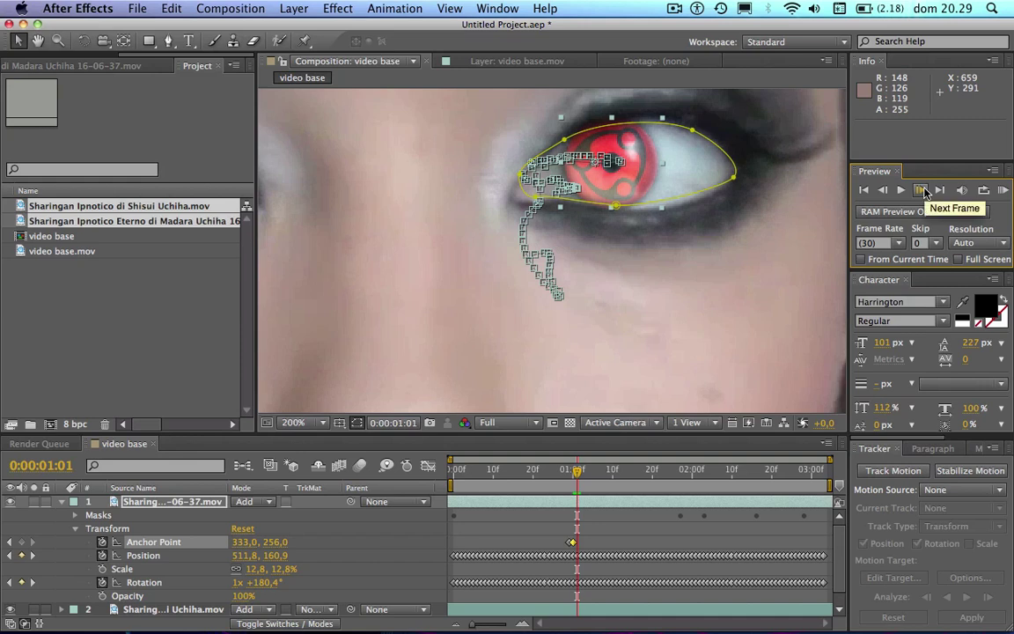
{"action": "left_click", "coordinate": [924, 193]}
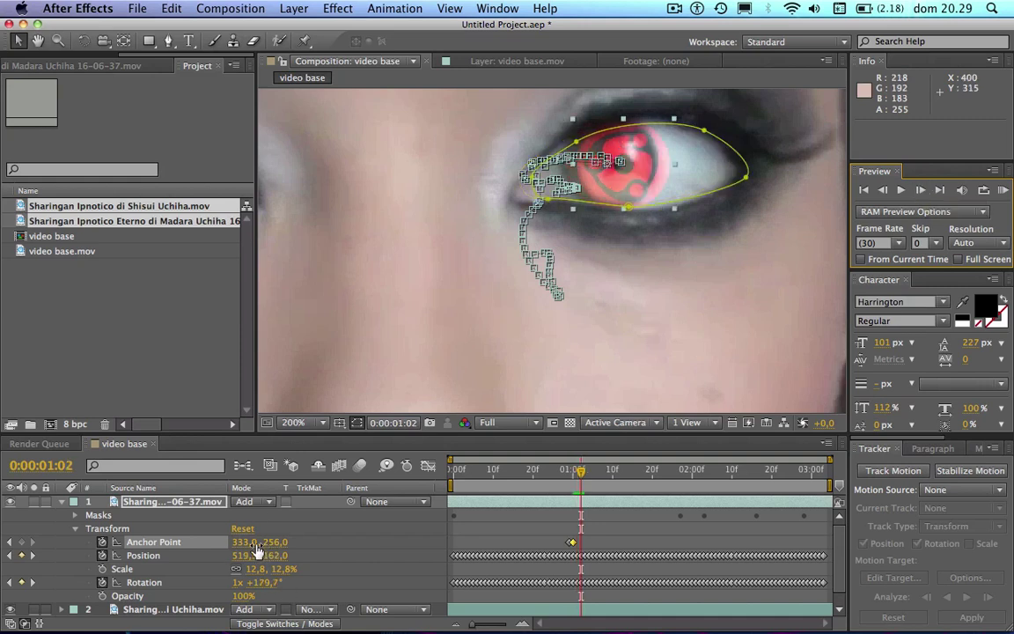
{"action": "left_click_drag", "start_coordinate": [249, 550], "coordinate": [209, 556]}
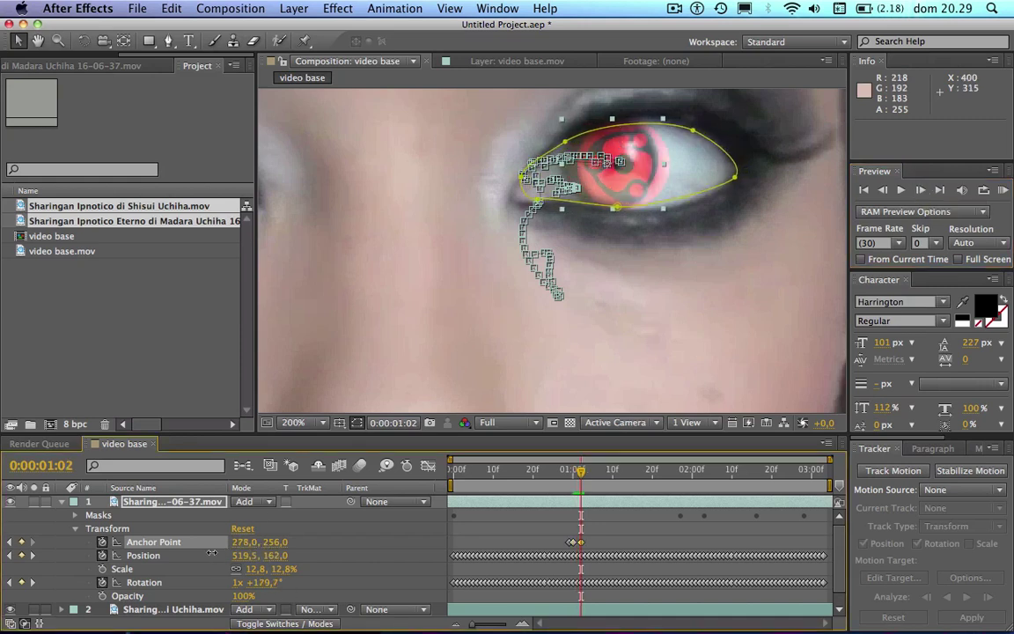
Step through the rest of the clip to check the overlay, then return to the first frame.
{"action": "left_click", "coordinate": [922, 191]}
{"action": "left_click", "coordinate": [922, 191]}
{"action": "left_click", "coordinate": [922, 191]}
{"action": "left_click", "coordinate": [922, 191]}
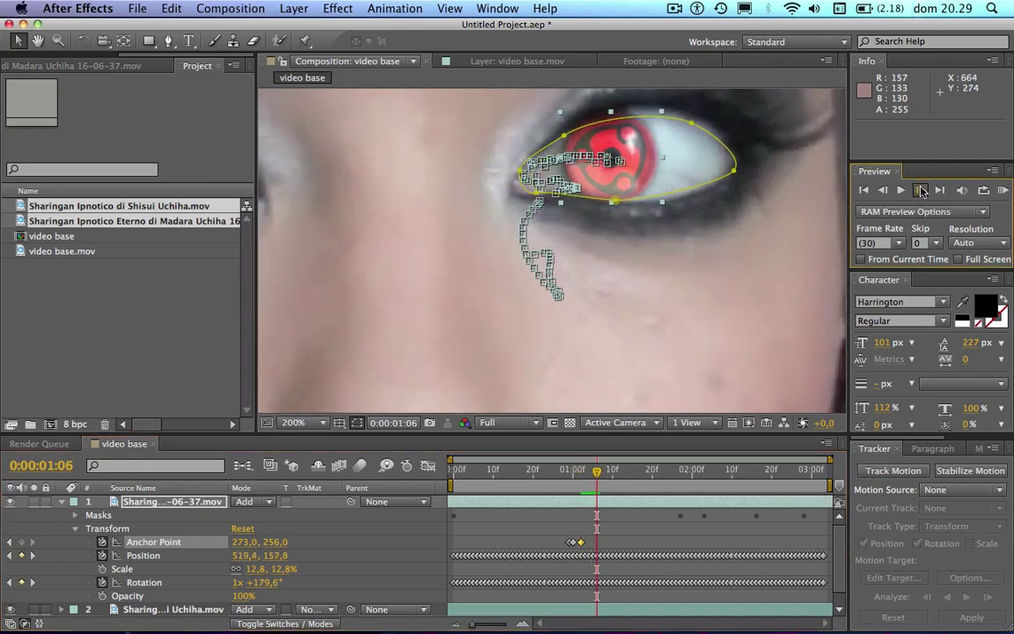
{"action": "left_click", "coordinate": [922, 191]}
{"action": "left_click", "coordinate": [921, 191]}
{"action": "left_click", "coordinate": [922, 191]}
{"action": "left_click", "coordinate": [922, 191]}
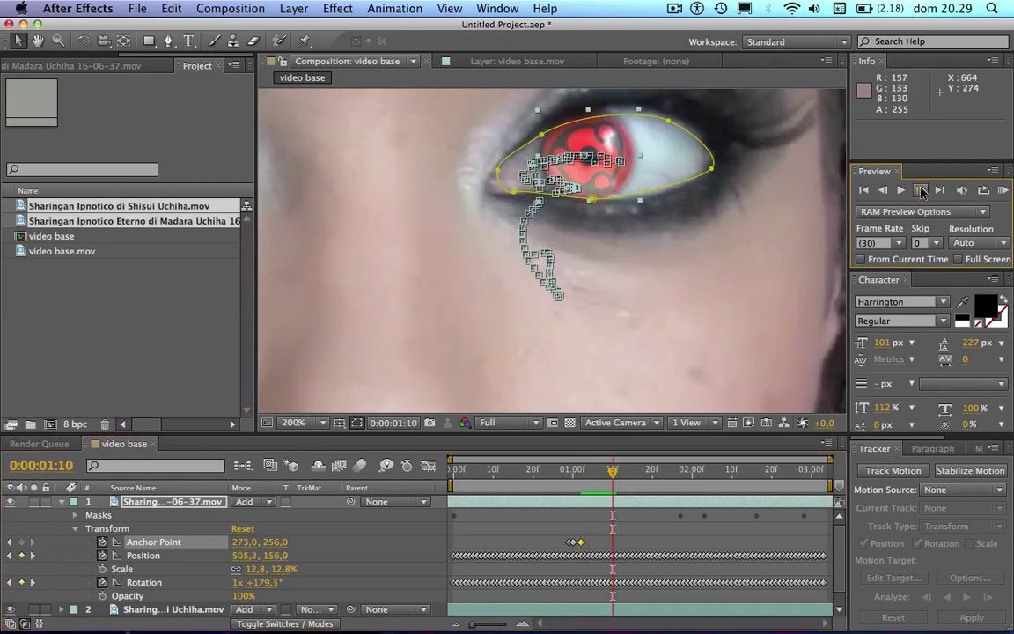
{"action": "left_click", "coordinate": [922, 191]}
{"action": "double_click", "coordinate": [922, 191]}
{"action": "double_click", "coordinate": [921, 191]}
{"action": "triple_click", "coordinate": [921, 192]}
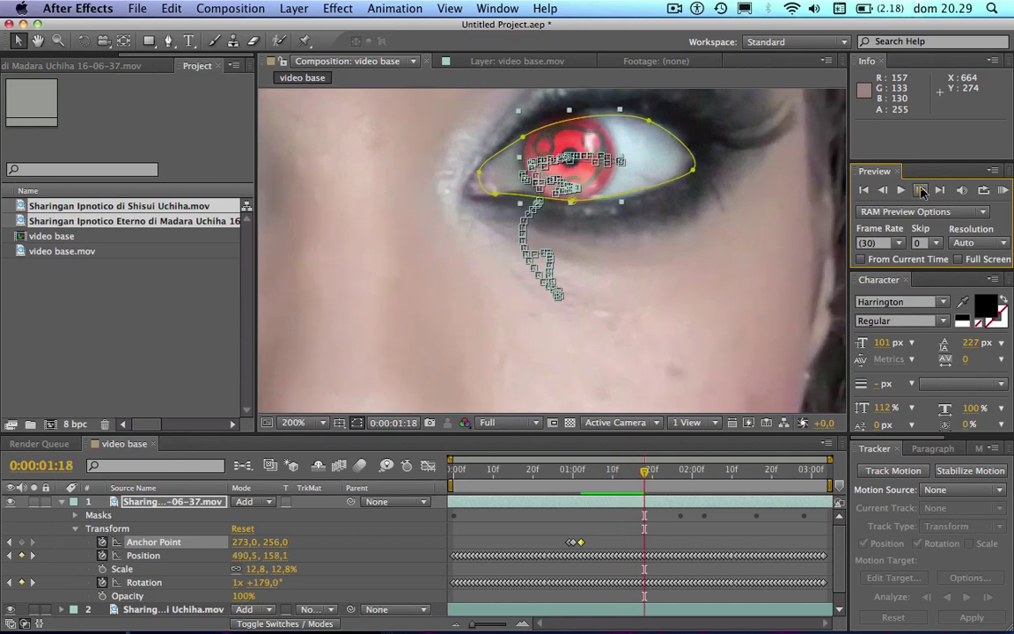
{"action": "double_click", "coordinate": [922, 191]}
{"action": "double_click", "coordinate": [922, 191]}
{"action": "double_click", "coordinate": [921, 191]}
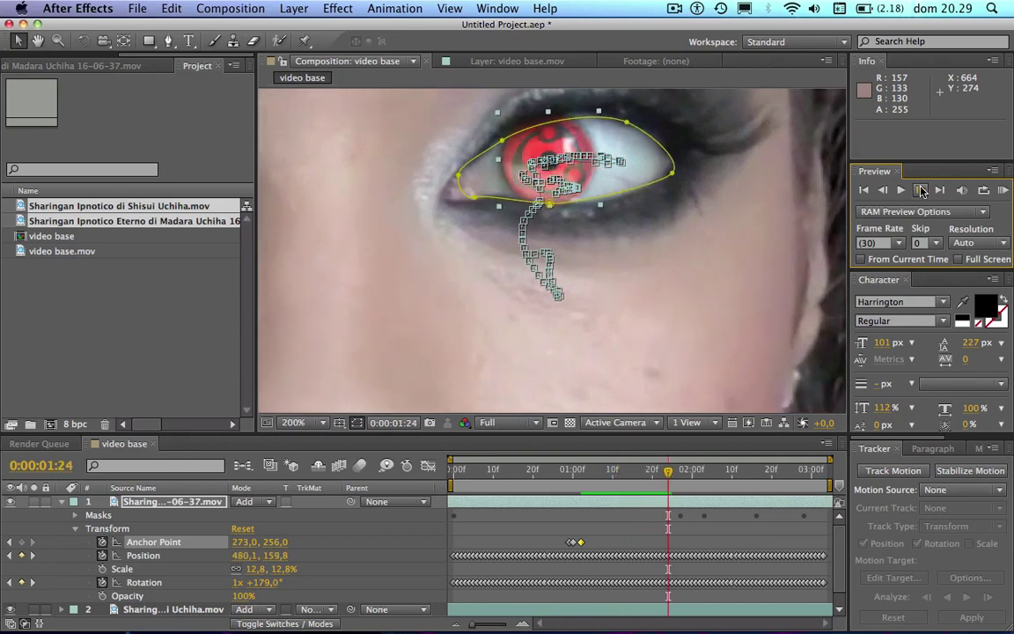
{"action": "left_click", "coordinate": [864, 191]}
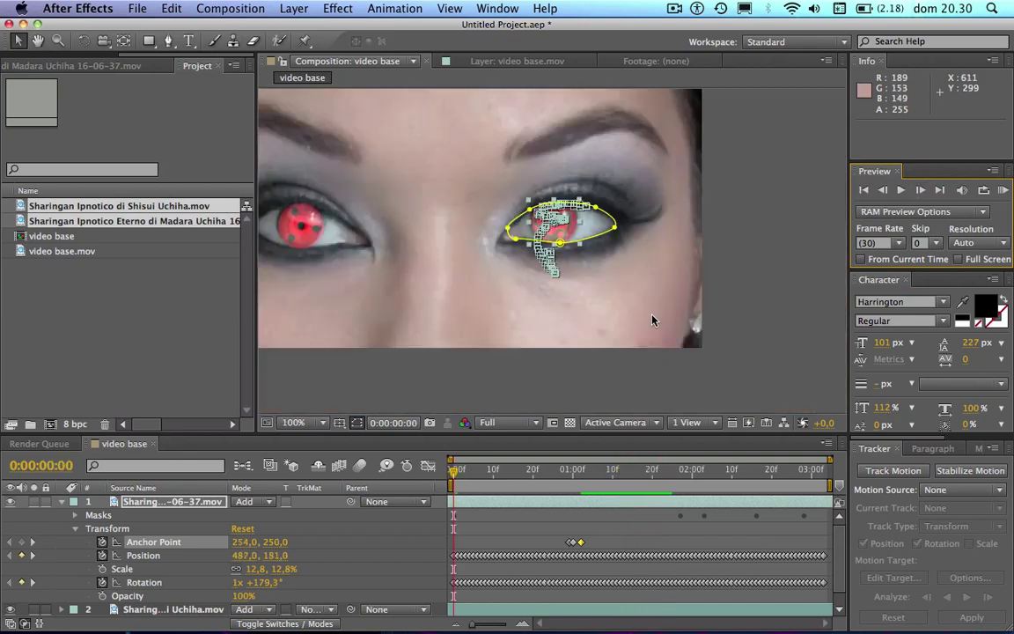
Collapse the first layer's properties and select the video base footage layer.
{"action": "scroll", "coordinate": [586, 281], "scroll_direction": "down", "scroll_amount": 4}
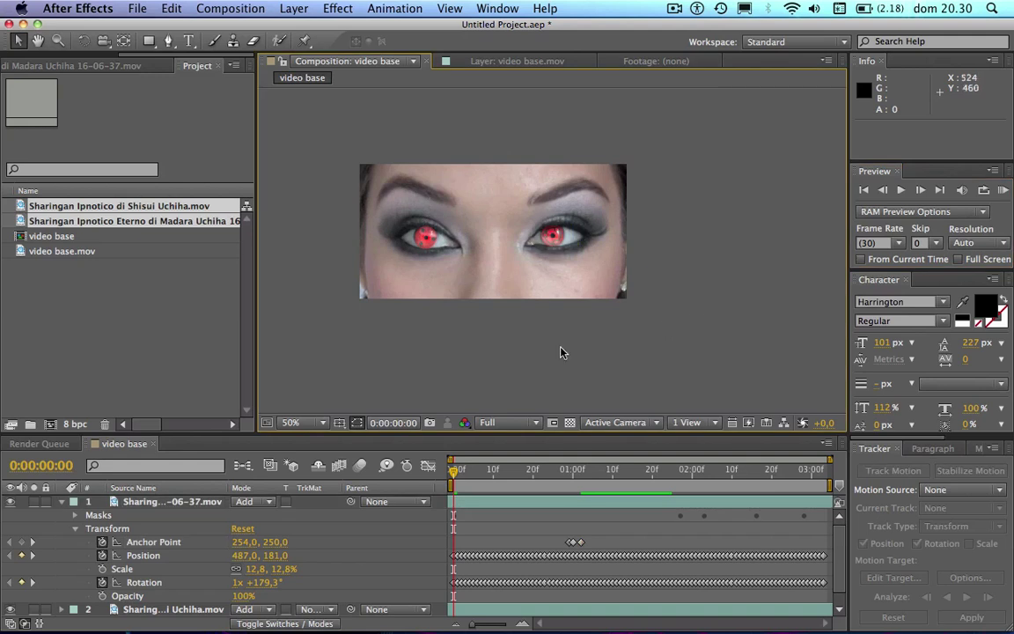
{"action": "scroll", "coordinate": [405, 220], "scroll_direction": "up", "scroll_amount": 1}
{"action": "scroll", "coordinate": [405, 229], "scroll_direction": "up", "scroll_amount": 1}
{"action": "left_click", "coordinate": [60, 501]}
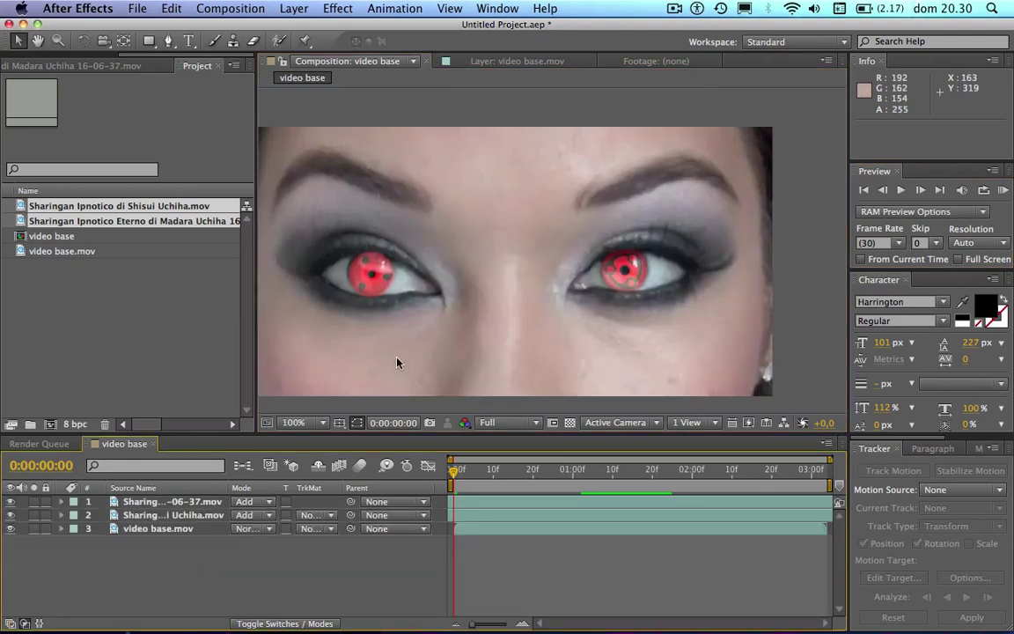
{"action": "left_click", "coordinate": [359, 287]}
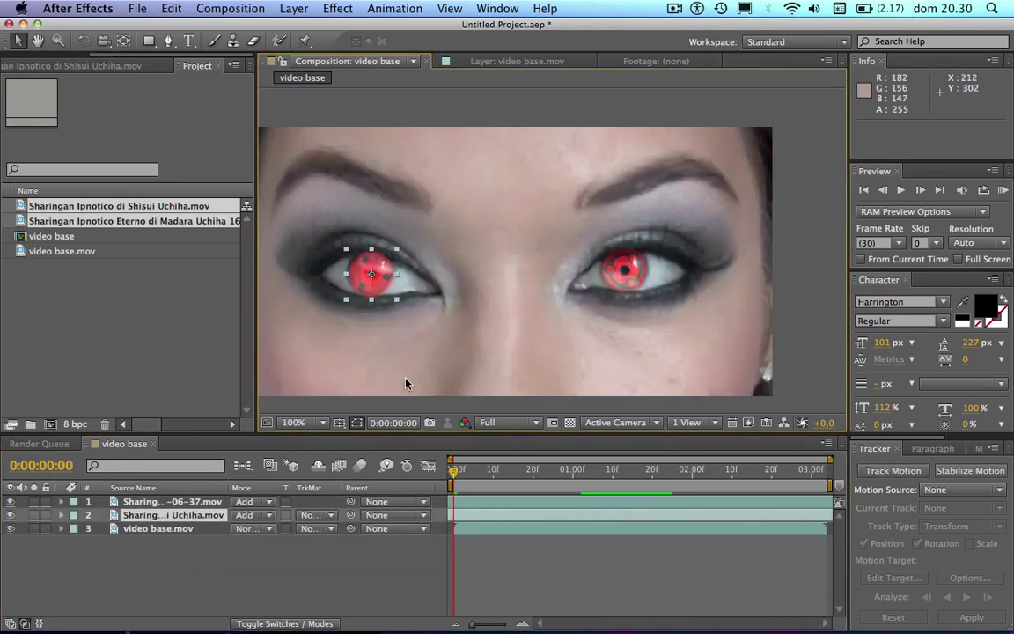
{"action": "left_click", "coordinate": [180, 530]}
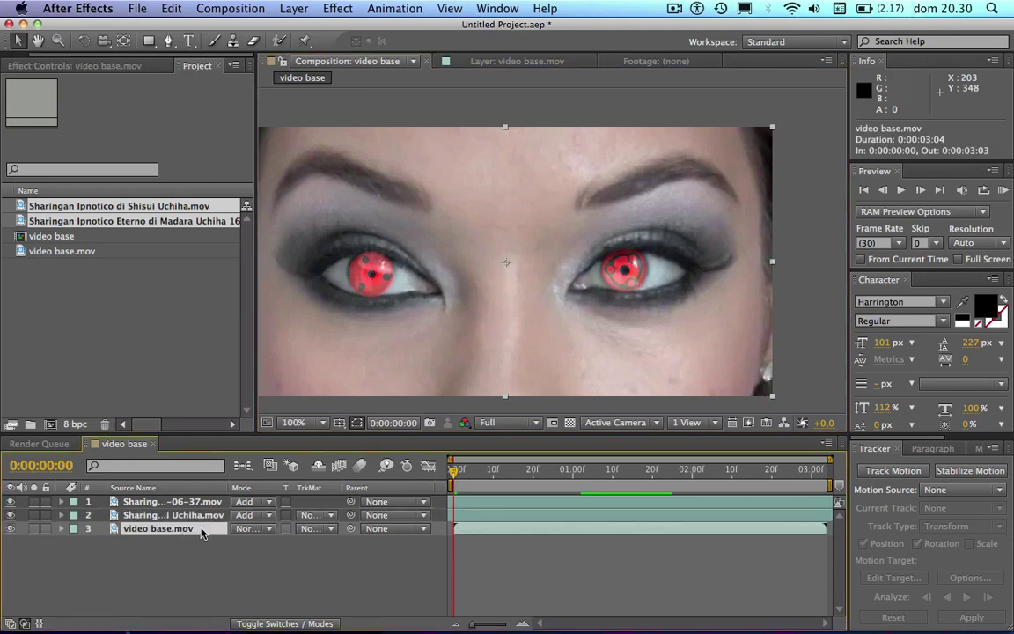
Track Motion with Rotation, placing and sizing Track Points 1 and 2 on each eye, then Analyze Forward.
{"action": "left_click", "coordinate": [897, 473]}
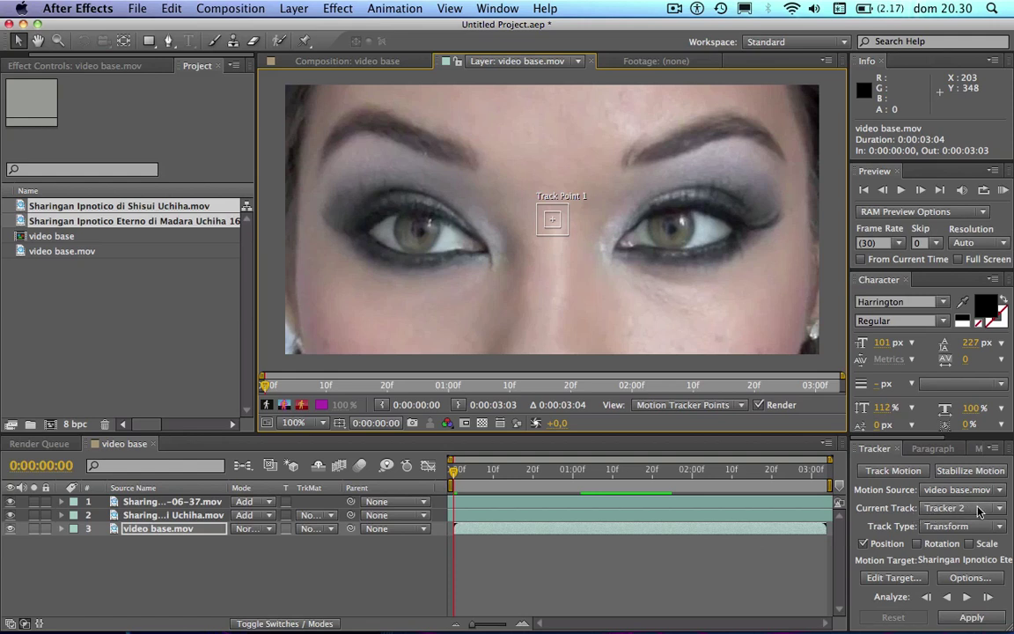
{"action": "left_click", "coordinate": [918, 543]}
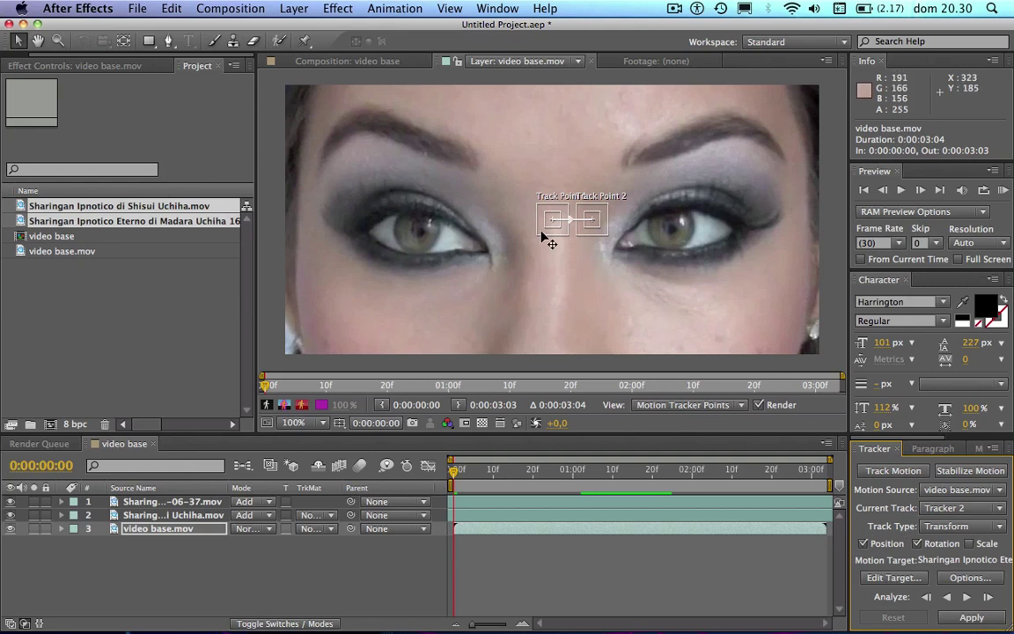
{"action": "left_click_drag", "start_coordinate": [543, 237], "coordinate": [407, 247]}
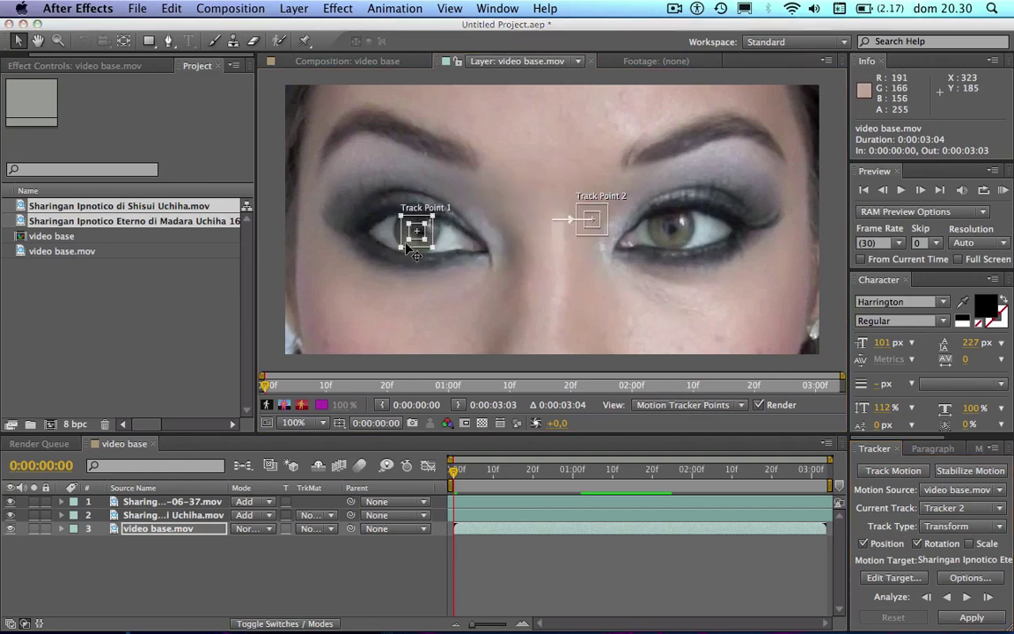
{"action": "left_click_drag", "start_coordinate": [604, 227], "coordinate": [684, 234]}
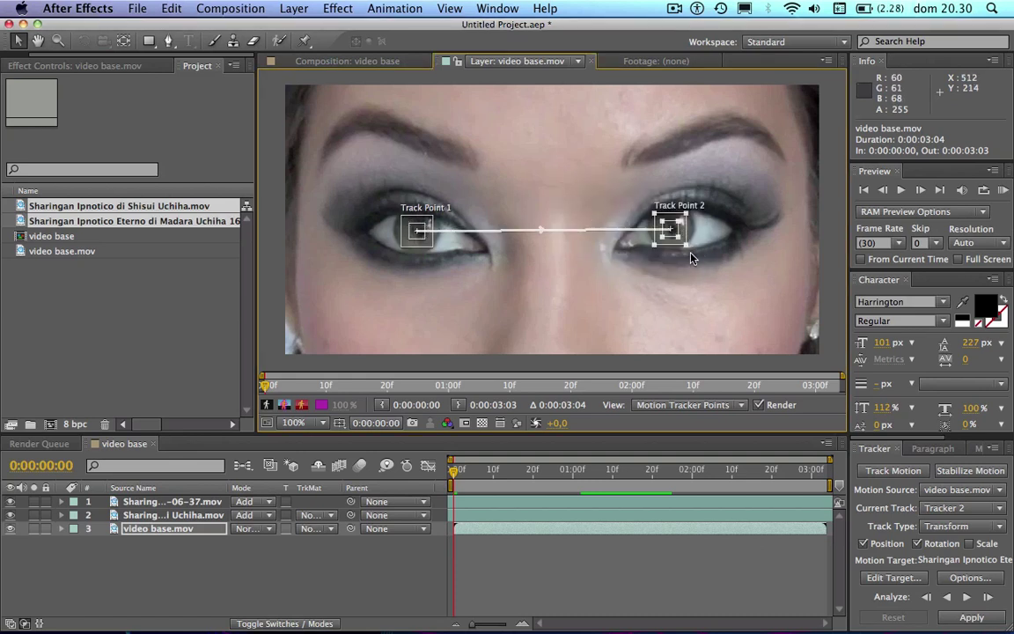
{"action": "left_click_drag", "start_coordinate": [687, 250], "coordinate": [692, 254]}
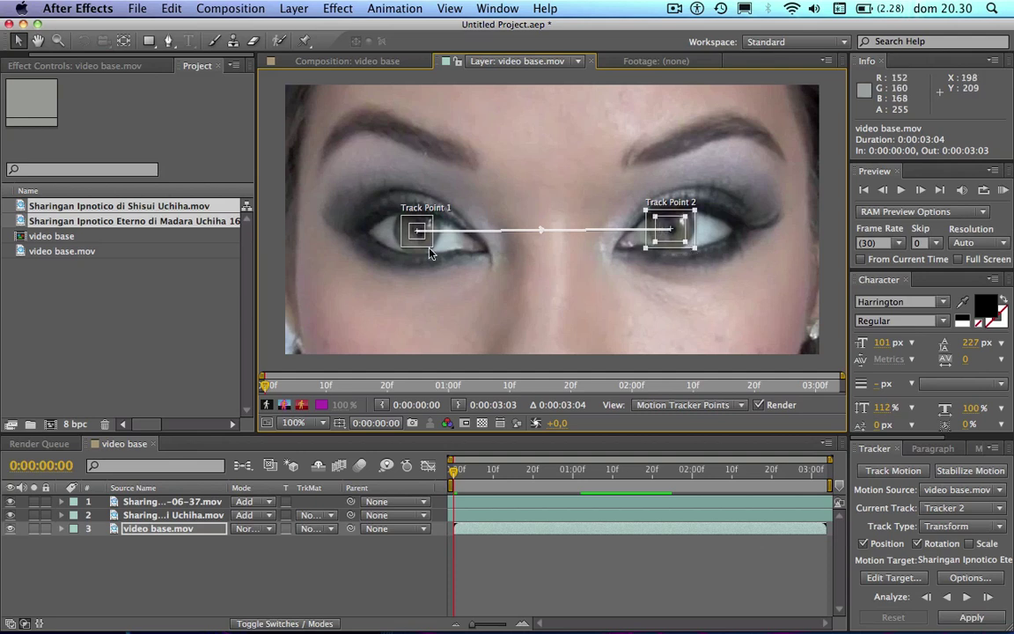
{"action": "left_click_drag", "start_coordinate": [423, 252], "coordinate": [433, 248]}
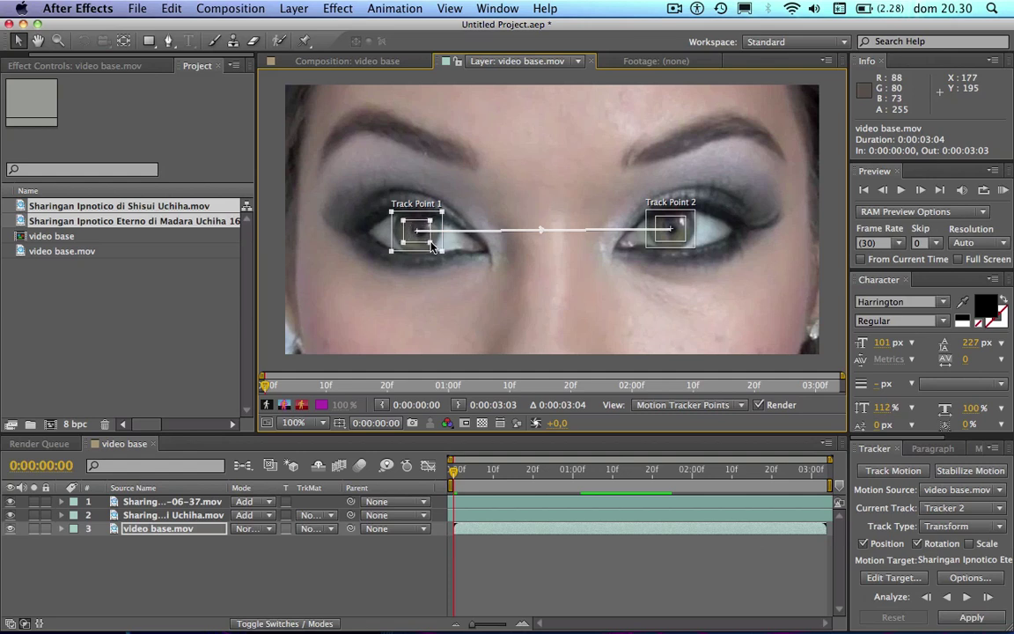
{"action": "left_click", "coordinate": [861, 199]}
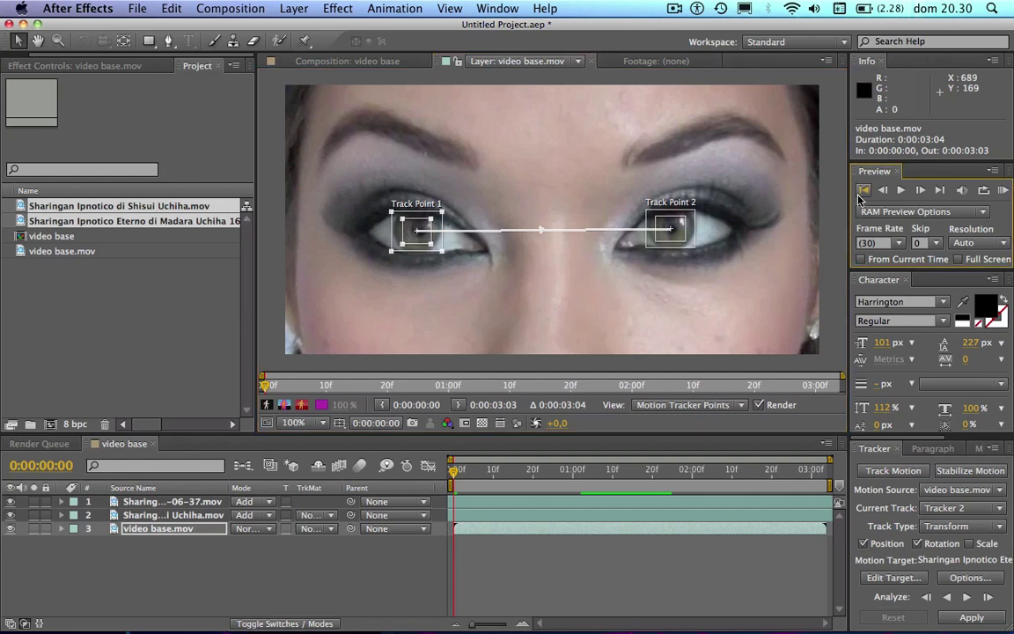
{"action": "left_click", "coordinate": [966, 599]}
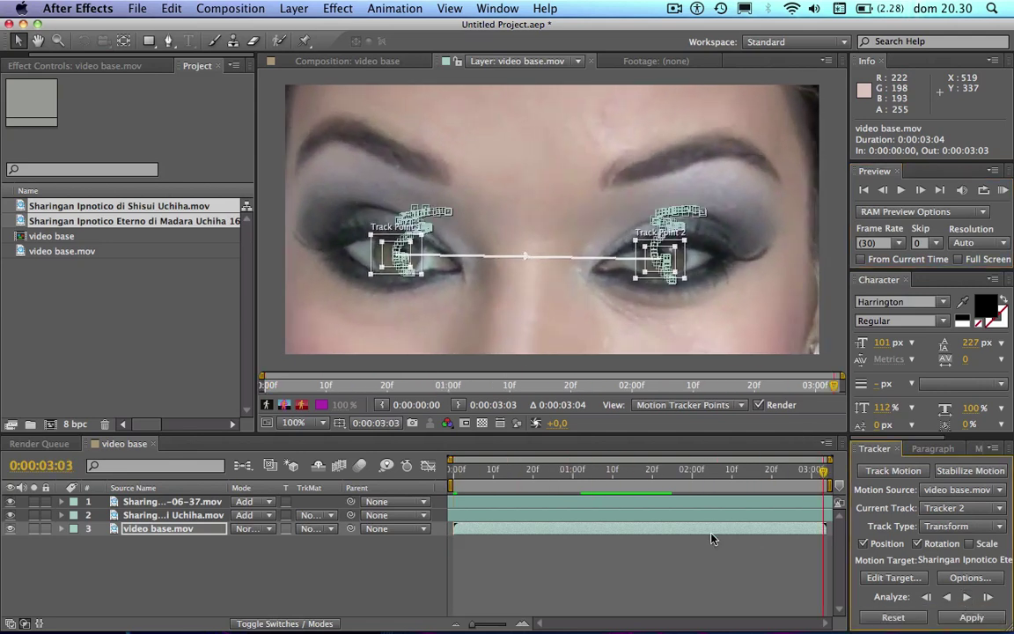
Target Sharingan Ipnotico di Shisui Uchiha.mov and apply Tracker 2's data to it.
{"action": "left_click", "coordinate": [906, 582]}
{"action": "left_click", "coordinate": [630, 307]}
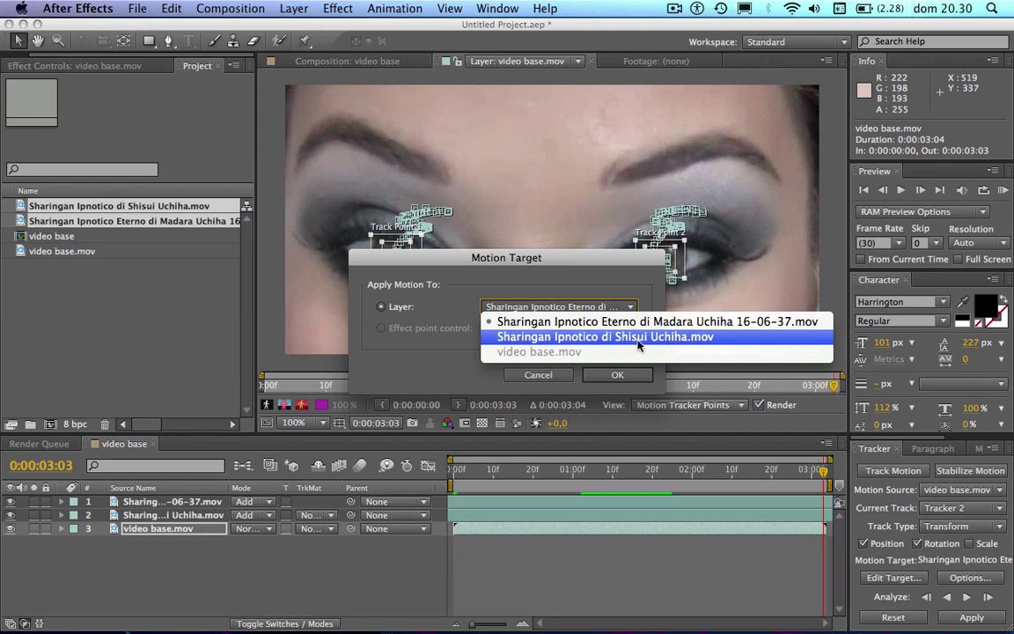
{"action": "left_click", "coordinate": [696, 340]}
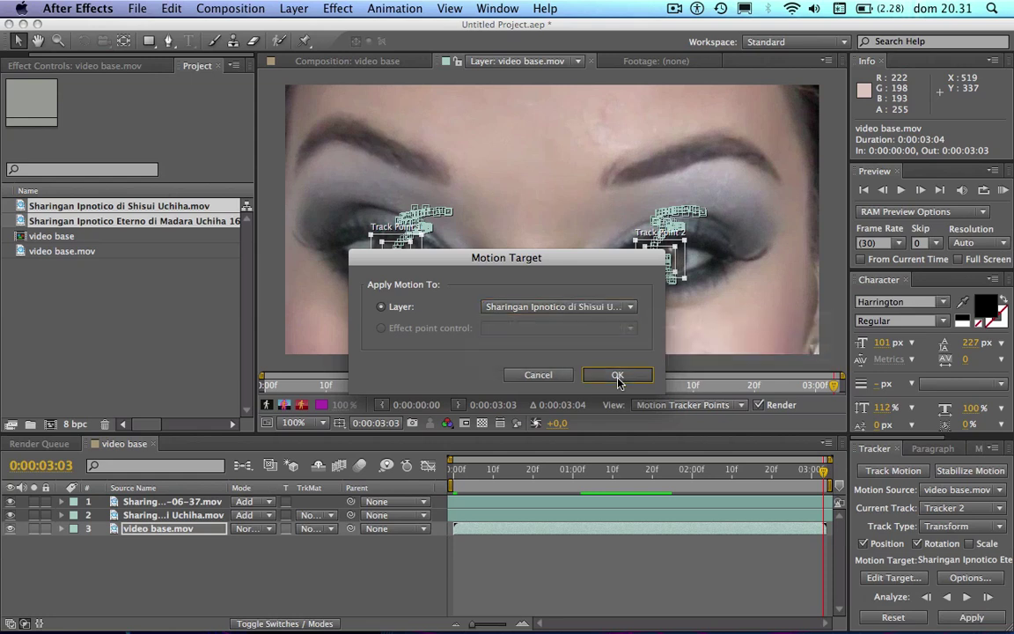
{"action": "left_click", "coordinate": [618, 375]}
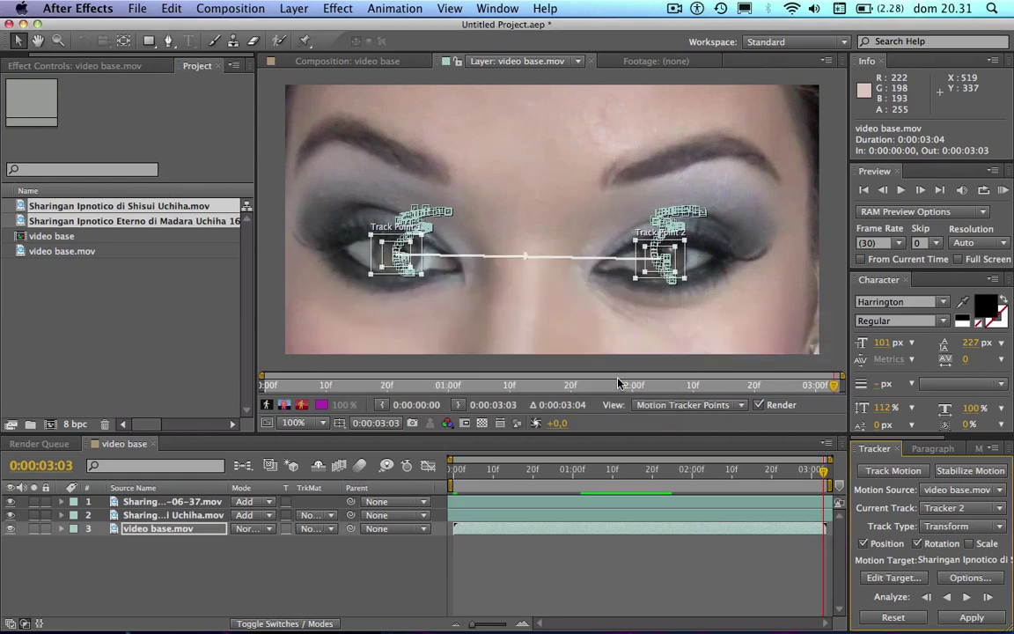
{"action": "left_click", "coordinate": [973, 617]}
{"action": "left_click", "coordinate": [570, 346]}
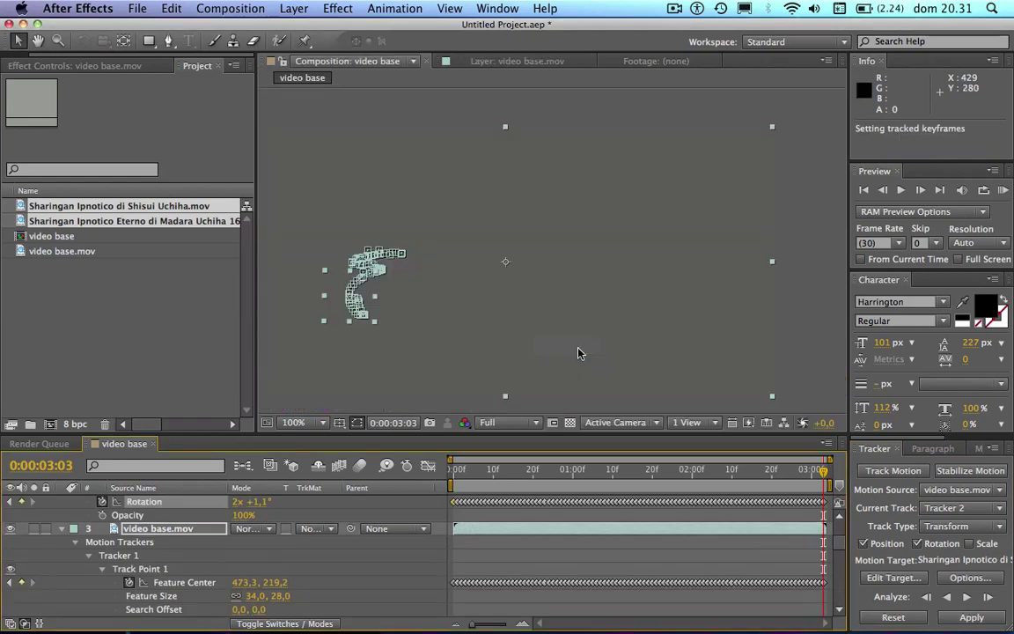
RAM-preview the tracked Sharingans, then stop it and collapse the video base layer's tracker properties.
{"action": "left_click", "coordinate": [1002, 190]}
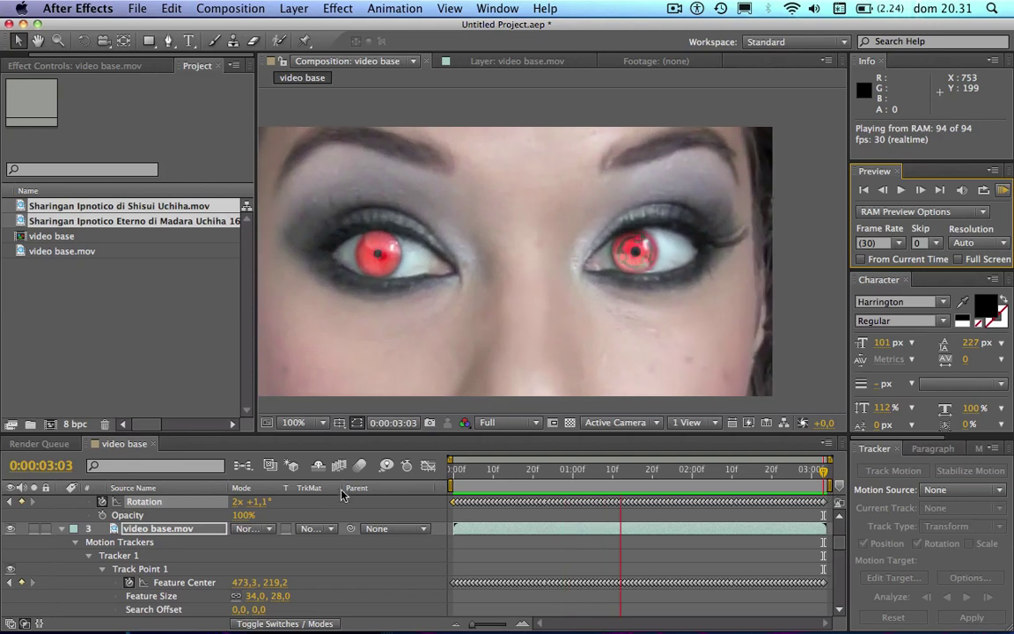
{"action": "left_click", "coordinate": [66, 530]}
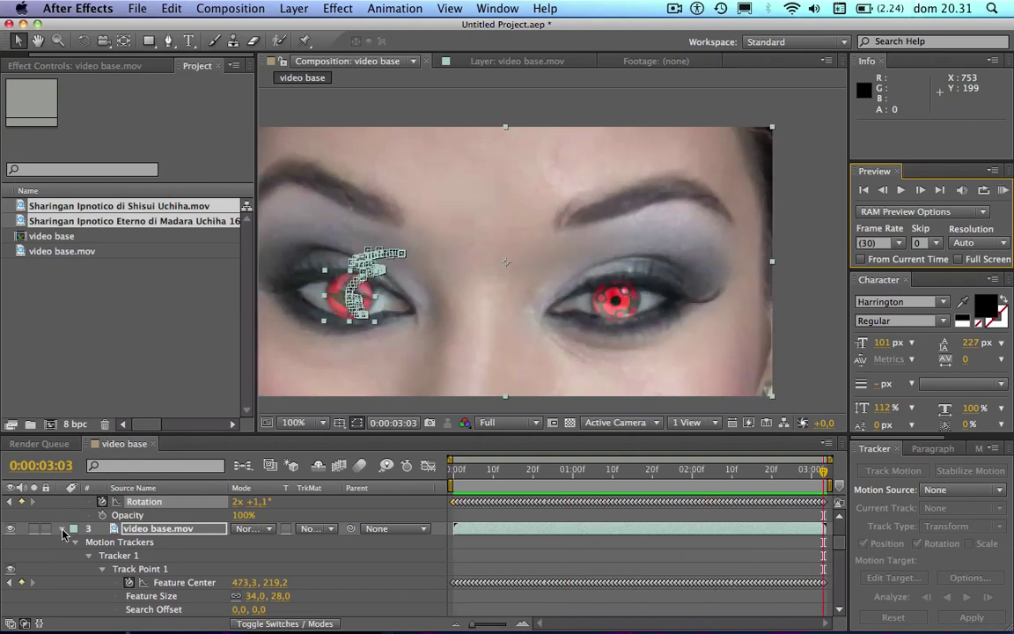
{"action": "left_click", "coordinate": [62, 530]}
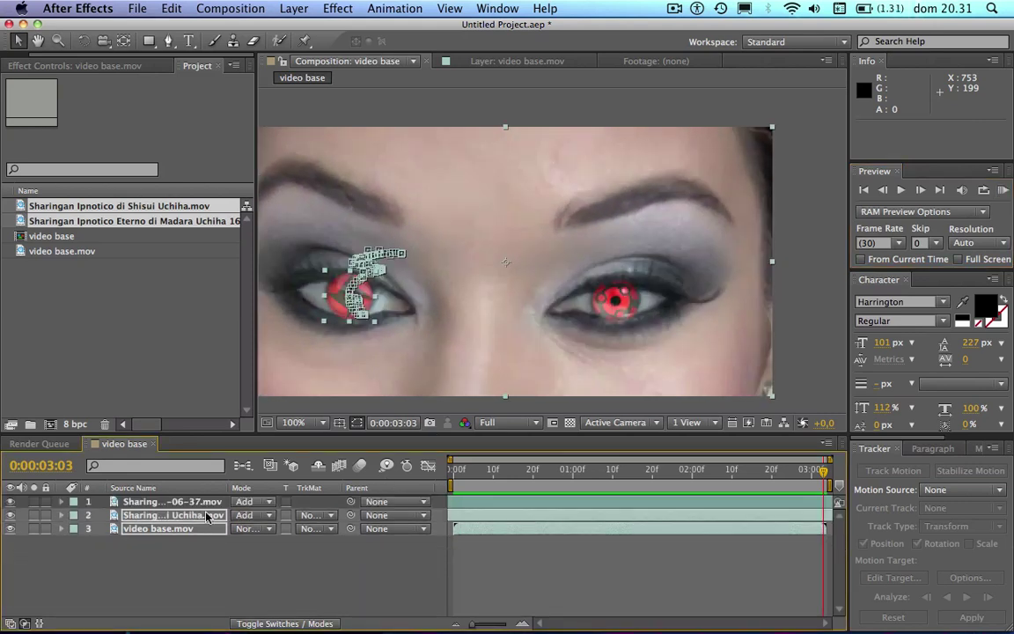
{"action": "left_click", "coordinate": [270, 514]}
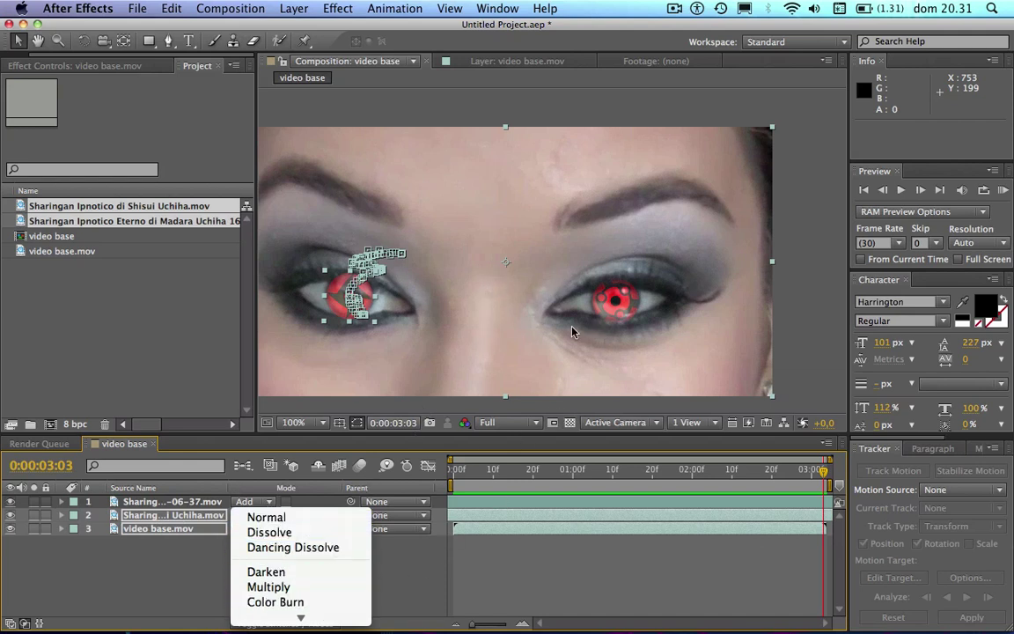
{"action": "scroll", "coordinate": [342, 608], "scroll_direction": "down", "scroll_amount": 3}
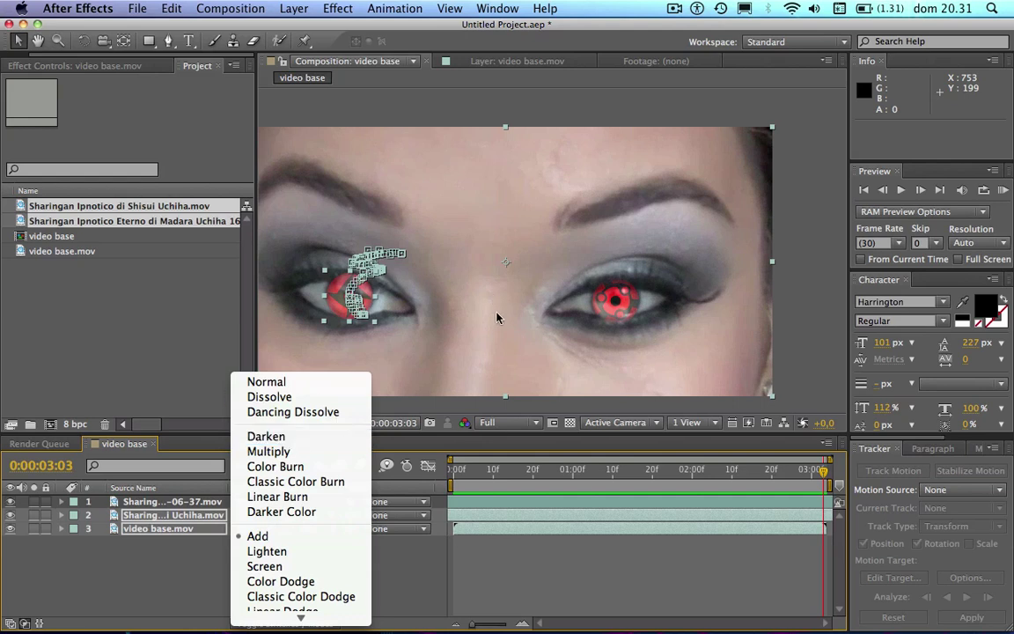
{"action": "left_click", "coordinate": [480, 358]}
{"action": "scroll", "coordinate": [480, 358], "scroll_direction": "down", "scroll_amount": 2}
{"action": "scroll", "coordinate": [511, 310], "scroll_direction": "up", "scroll_amount": 2}
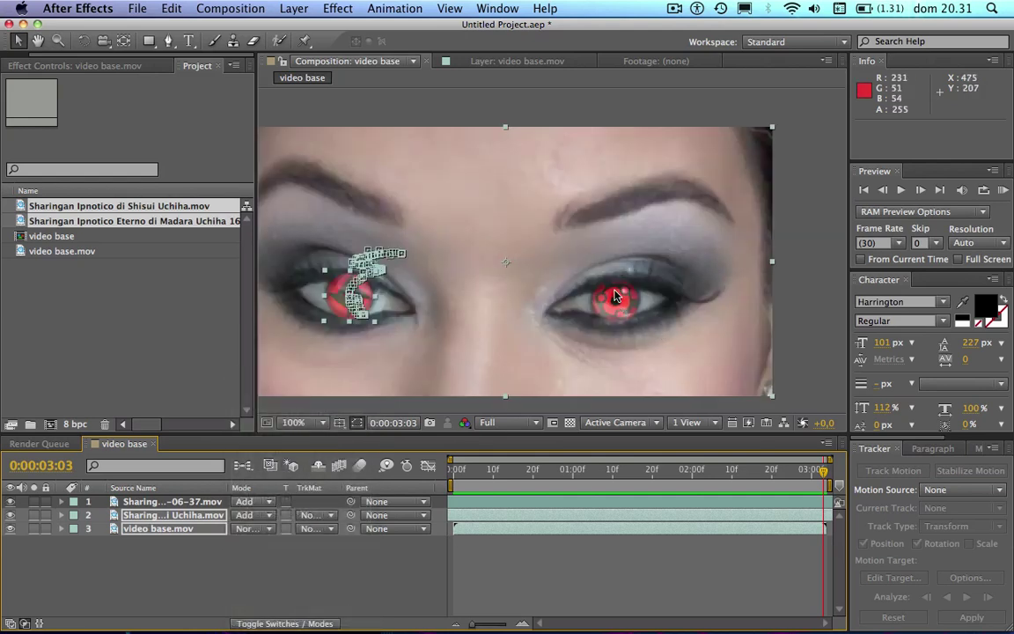
{"action": "scroll", "coordinate": [673, 351], "scroll_direction": "down", "scroll_amount": 2}
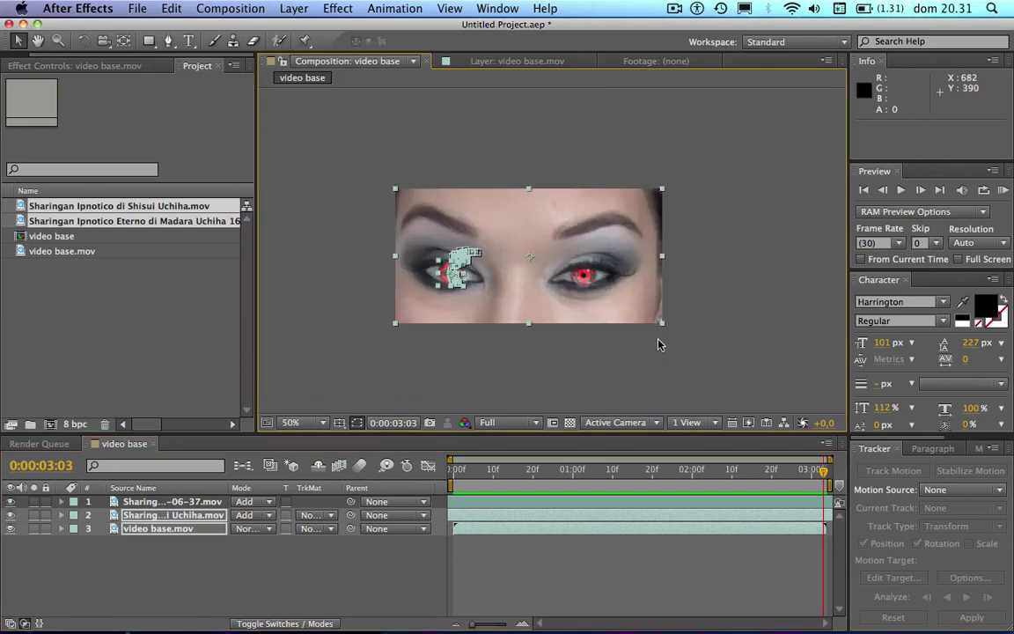
{"action": "scroll", "coordinate": [658, 344], "scroll_direction": "up", "scroll_amount": 2}
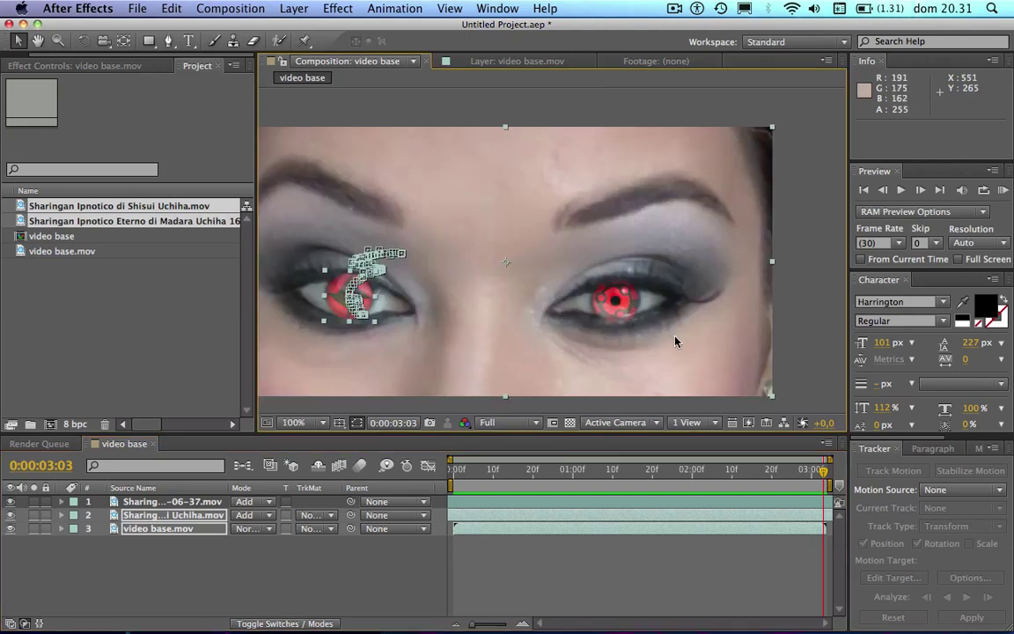
{"action": "scroll", "coordinate": [676, 341], "scroll_direction": "down", "scroll_amount": 2}
{"action": "scroll", "coordinate": [671, 336], "scroll_direction": "up", "scroll_amount": 2}
{"action": "left_click", "coordinate": [151, 528]}
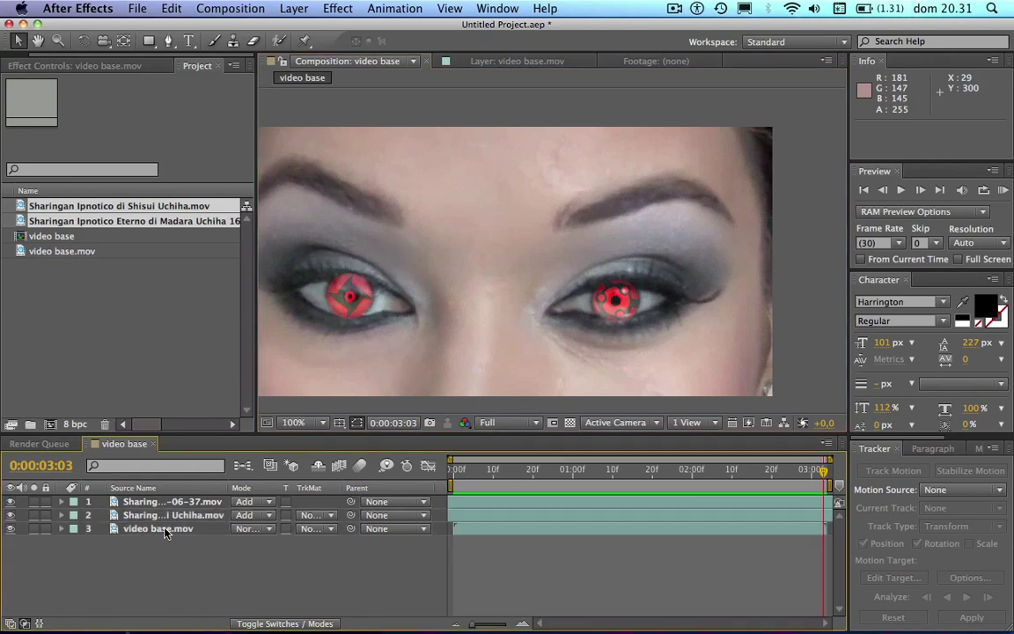
Add Levels to video base.mov with Input Black 43, then RAM-preview the result.
{"action": "left_click", "coordinate": [335, 9]}
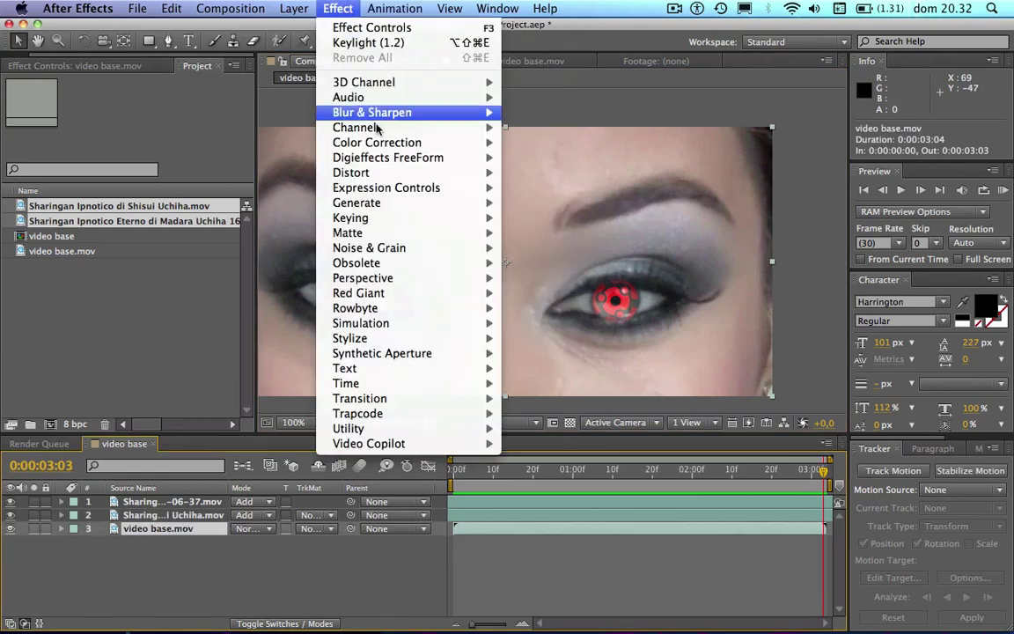
{"action": "mouse_move", "coordinate": [381, 145]}
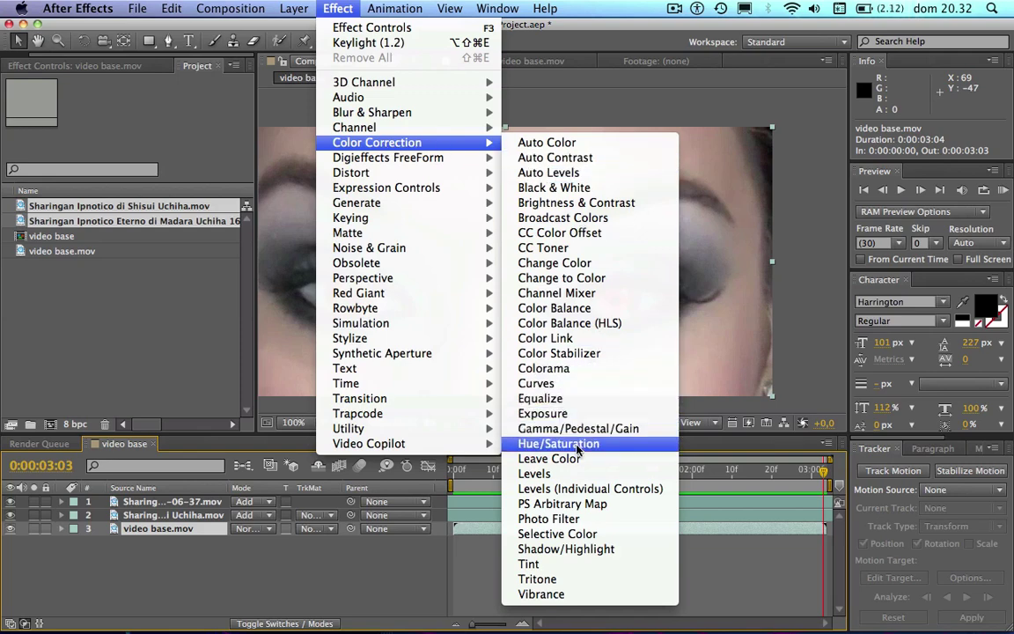
{"action": "left_click", "coordinate": [542, 474]}
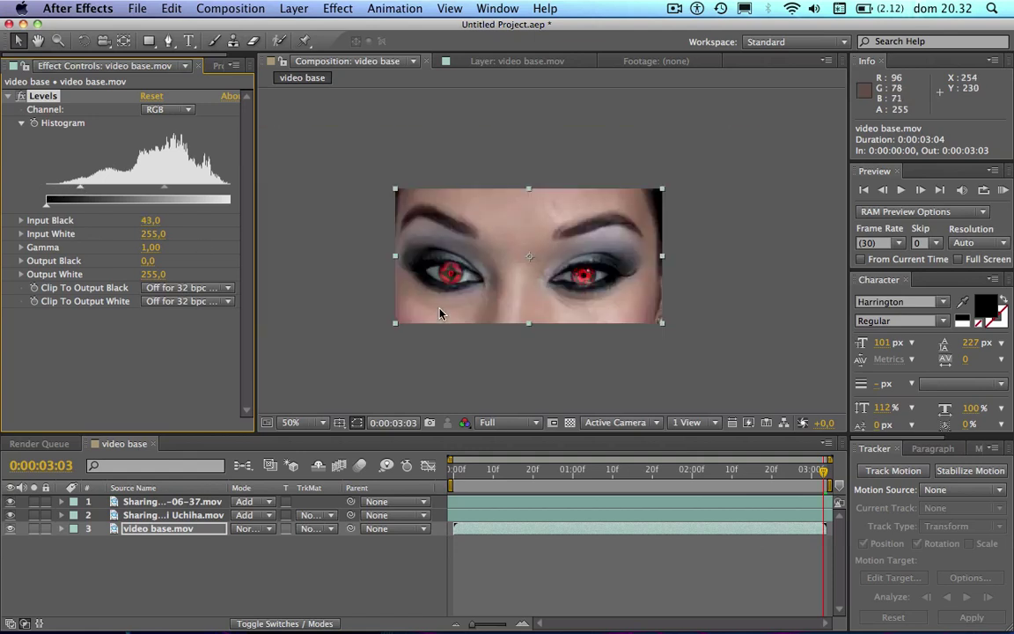
{"action": "left_click", "coordinate": [1002, 189]}
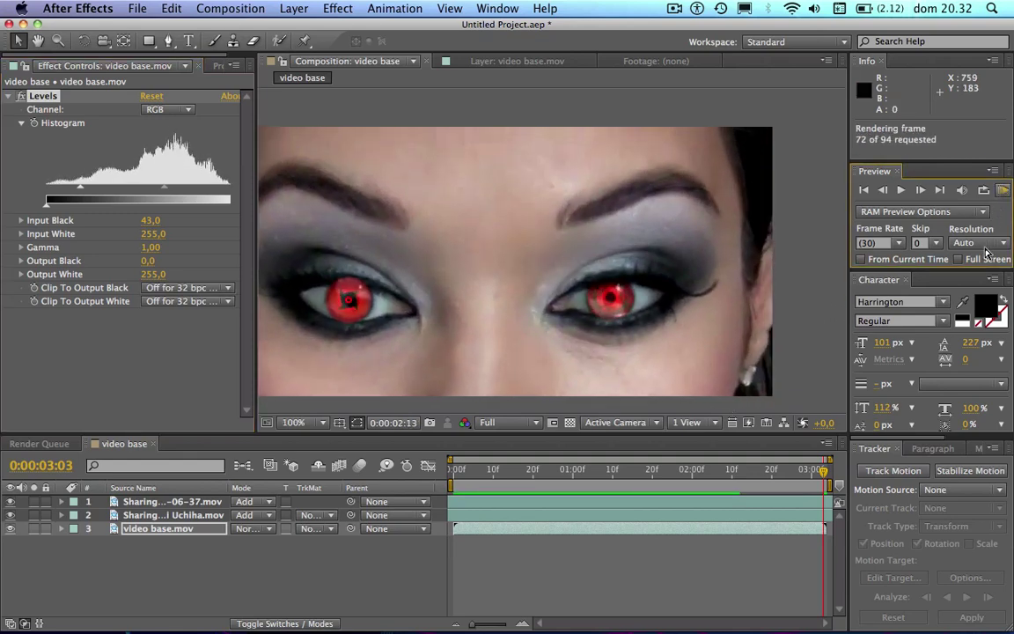